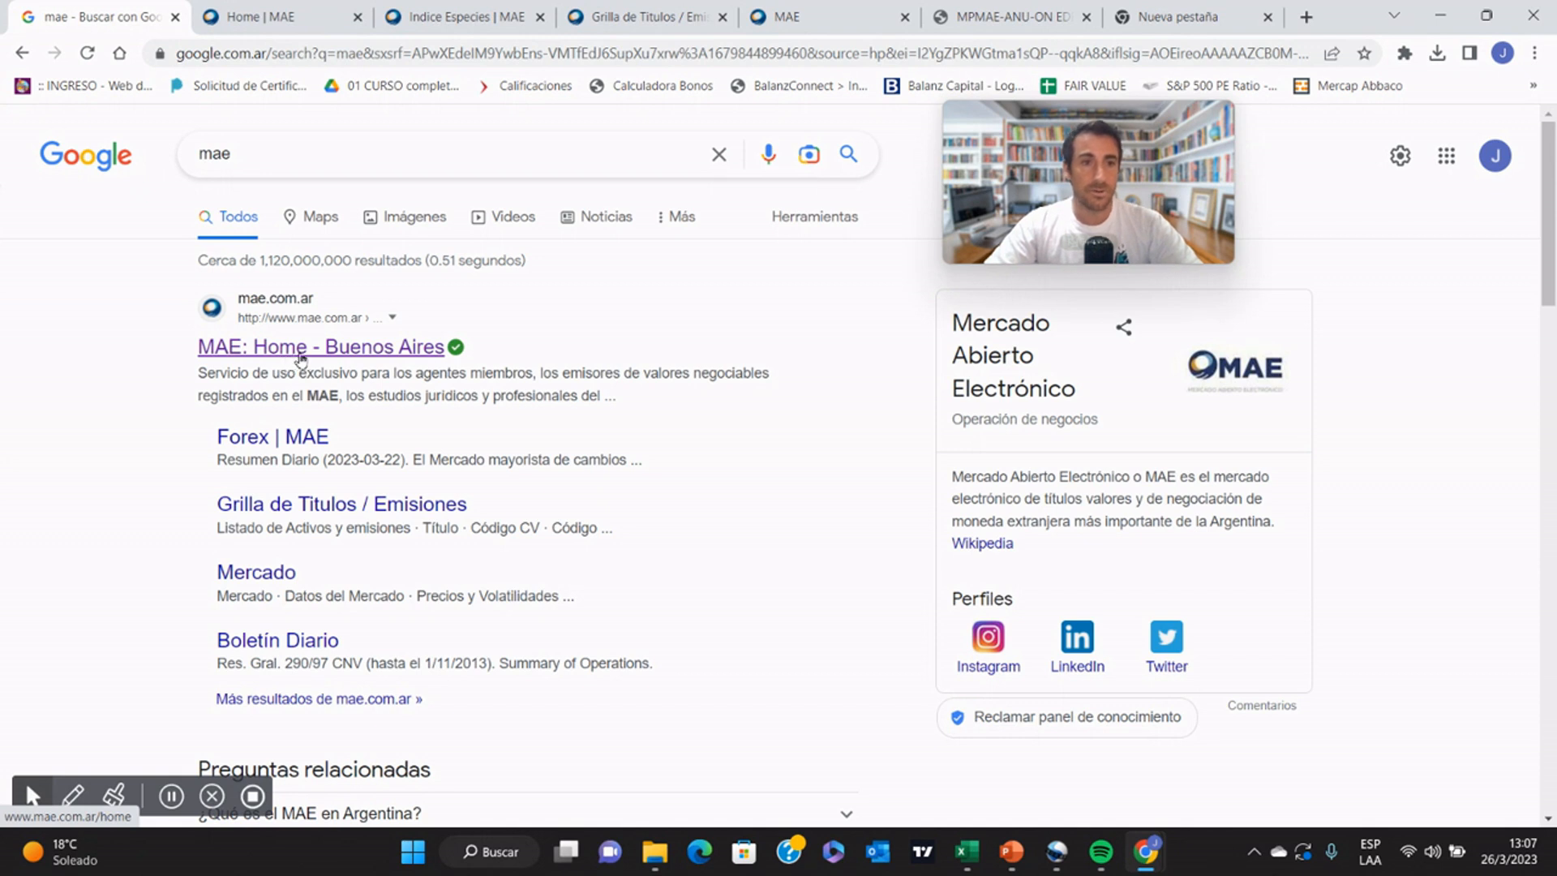
Step: Open the MAE home page and go through Especies to the Listado de Activos y Emisiones
click(262, 9)
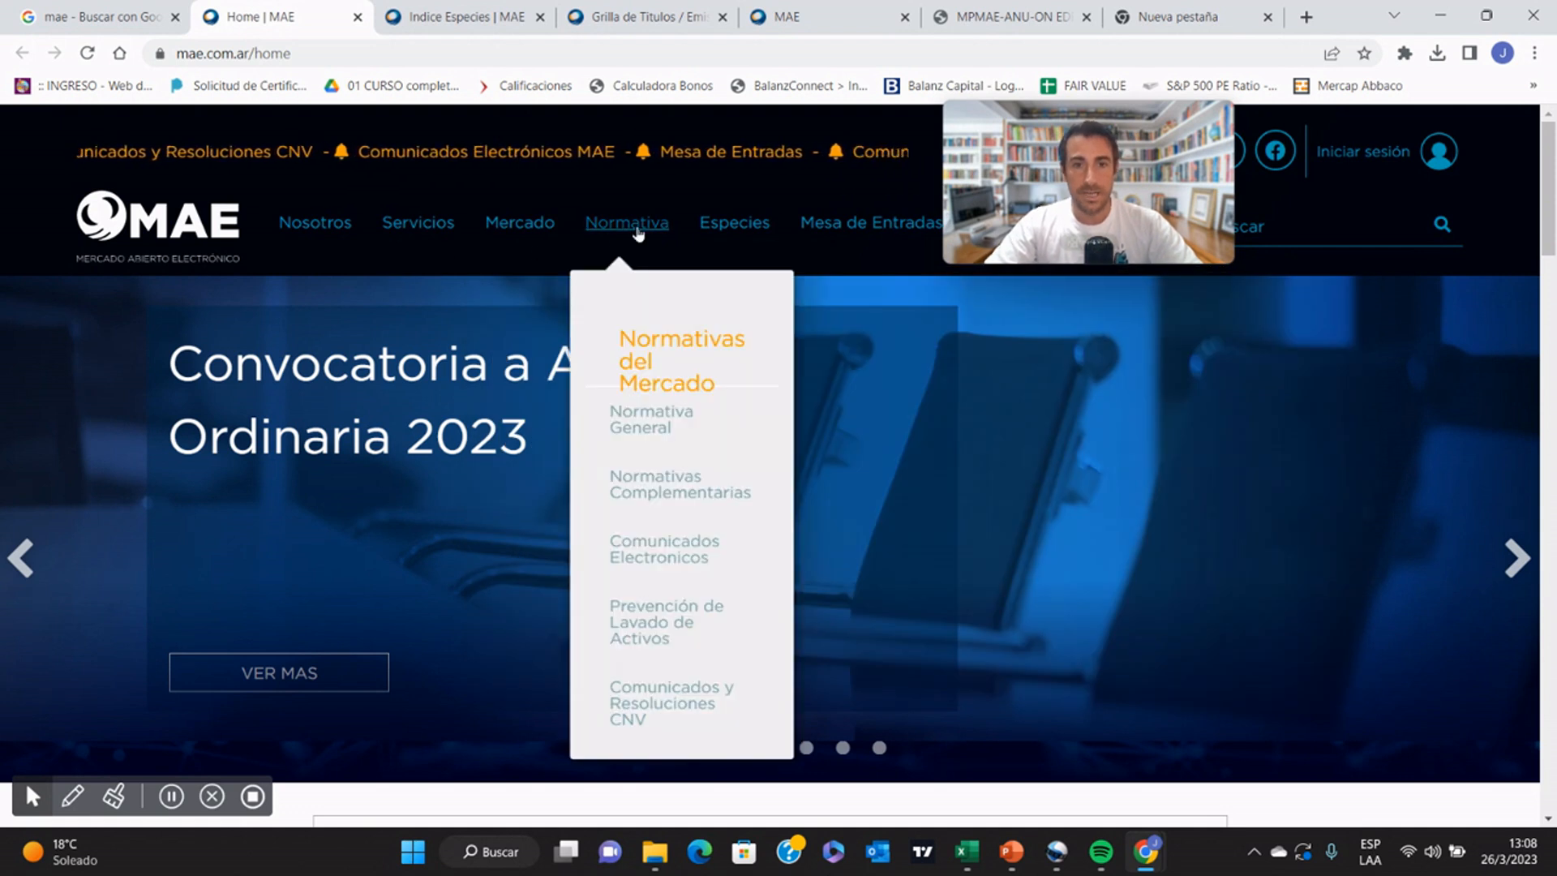
mouse_move(729, 234)
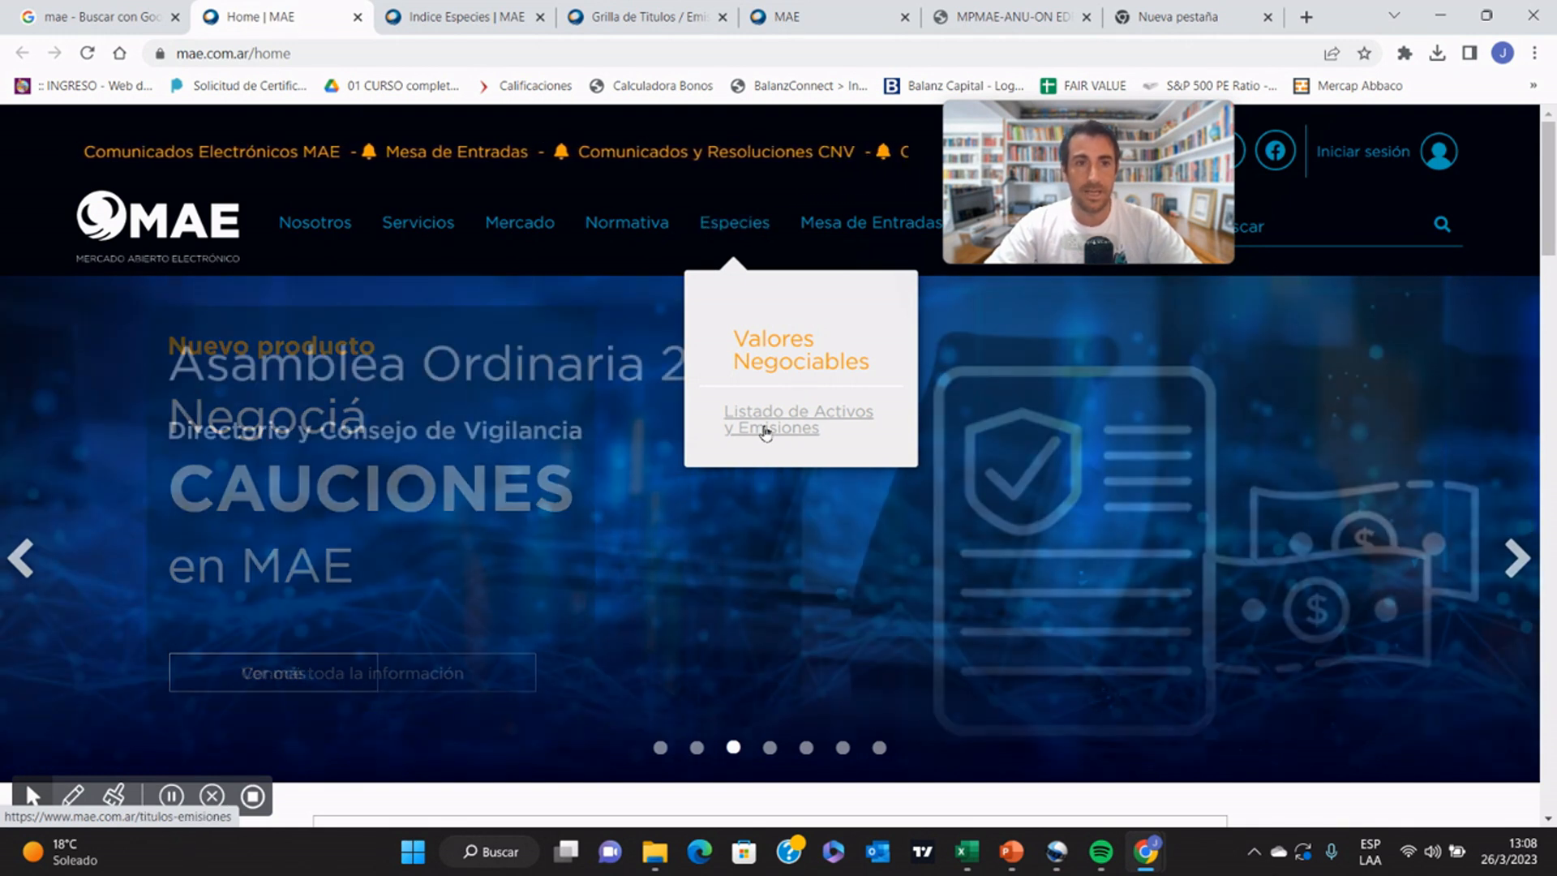
click(489, 10)
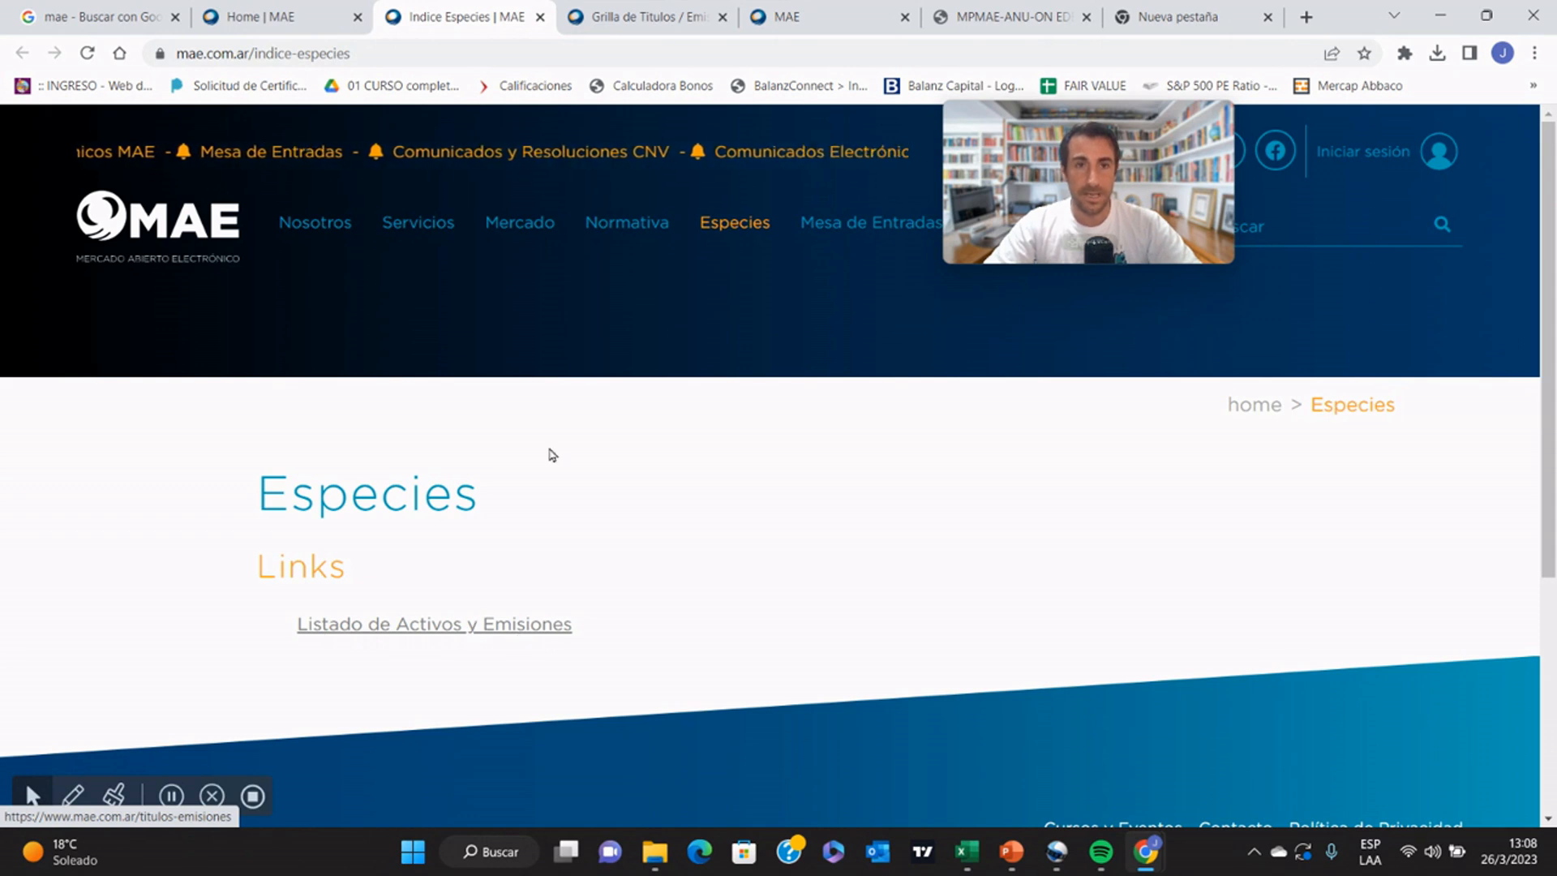
click(628, 14)
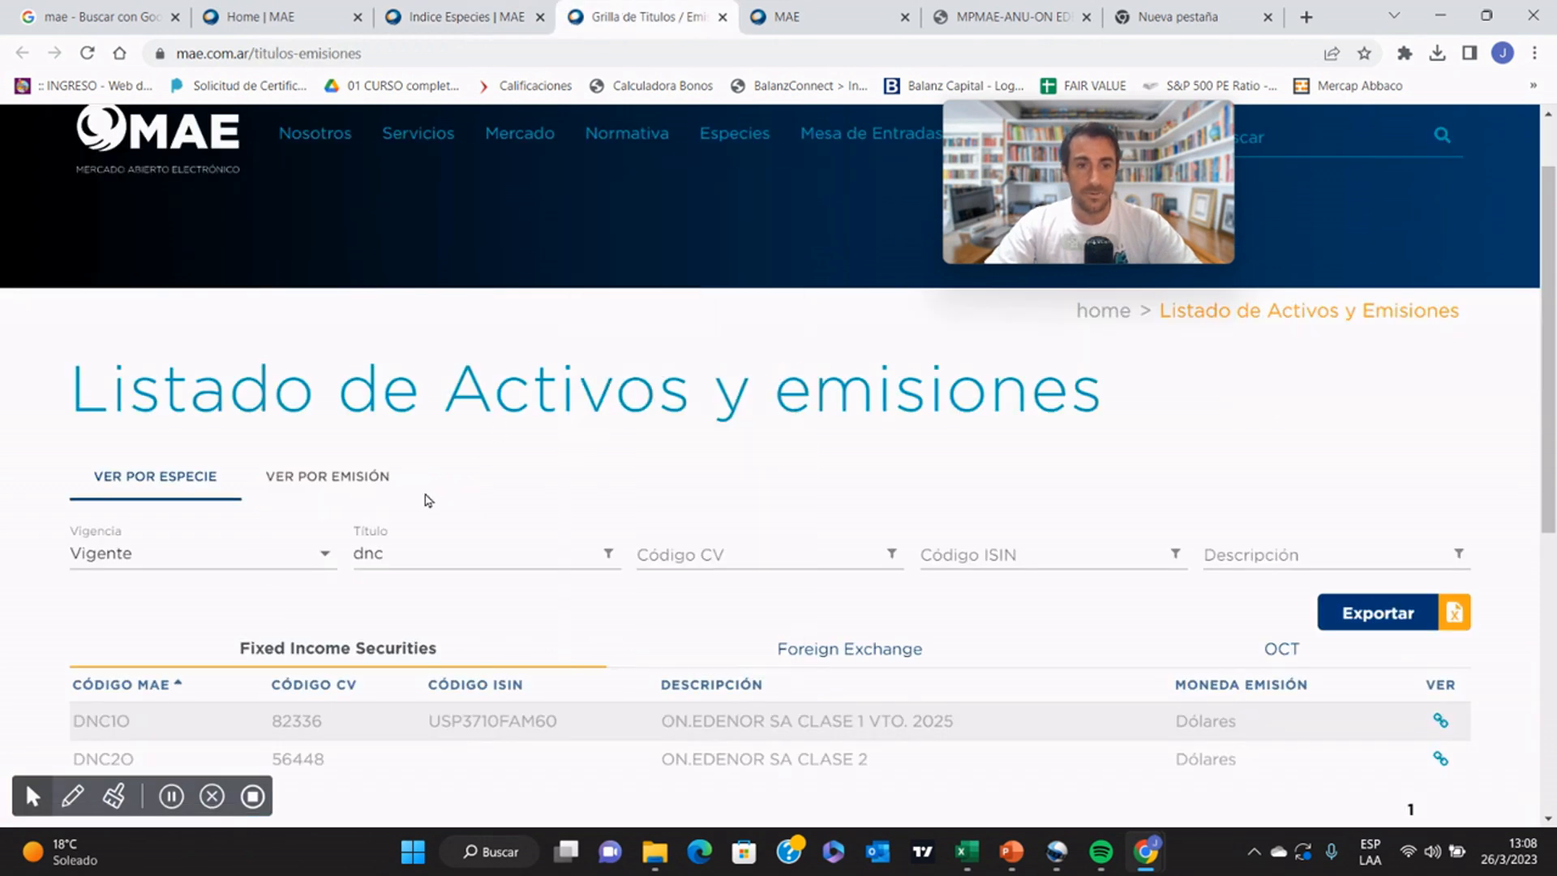
Step: Filter the fixed income securities by the title dnc2 and open the details of ON.EDENOR SA CLASE 2
click(410, 556)
key(BackSpace)
key(BackSpace)
key(BackSpace)
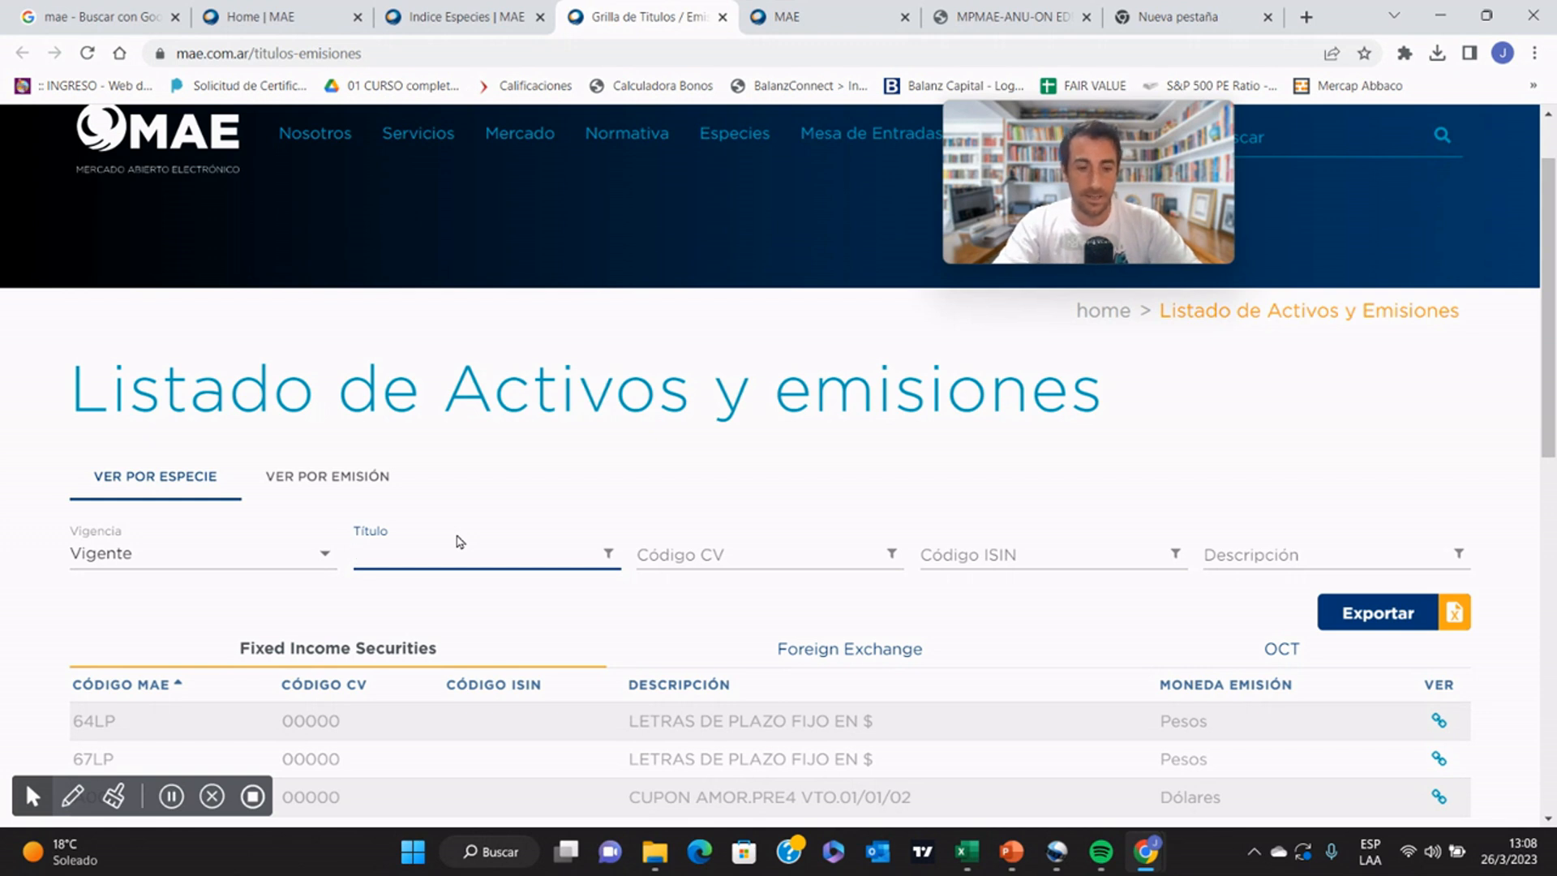
text(dn)
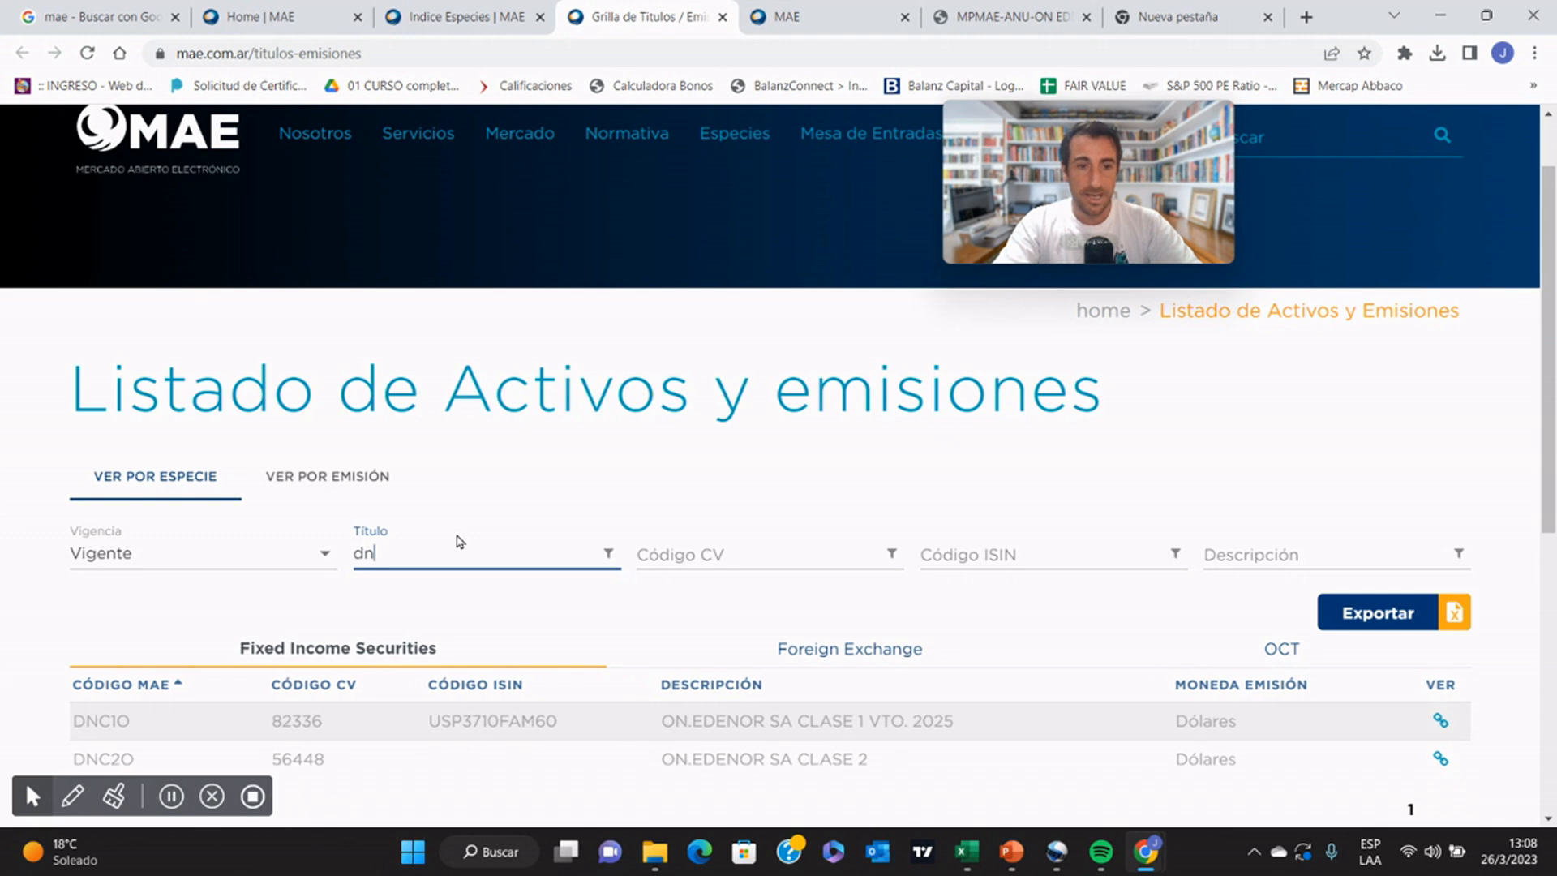
text(c2)
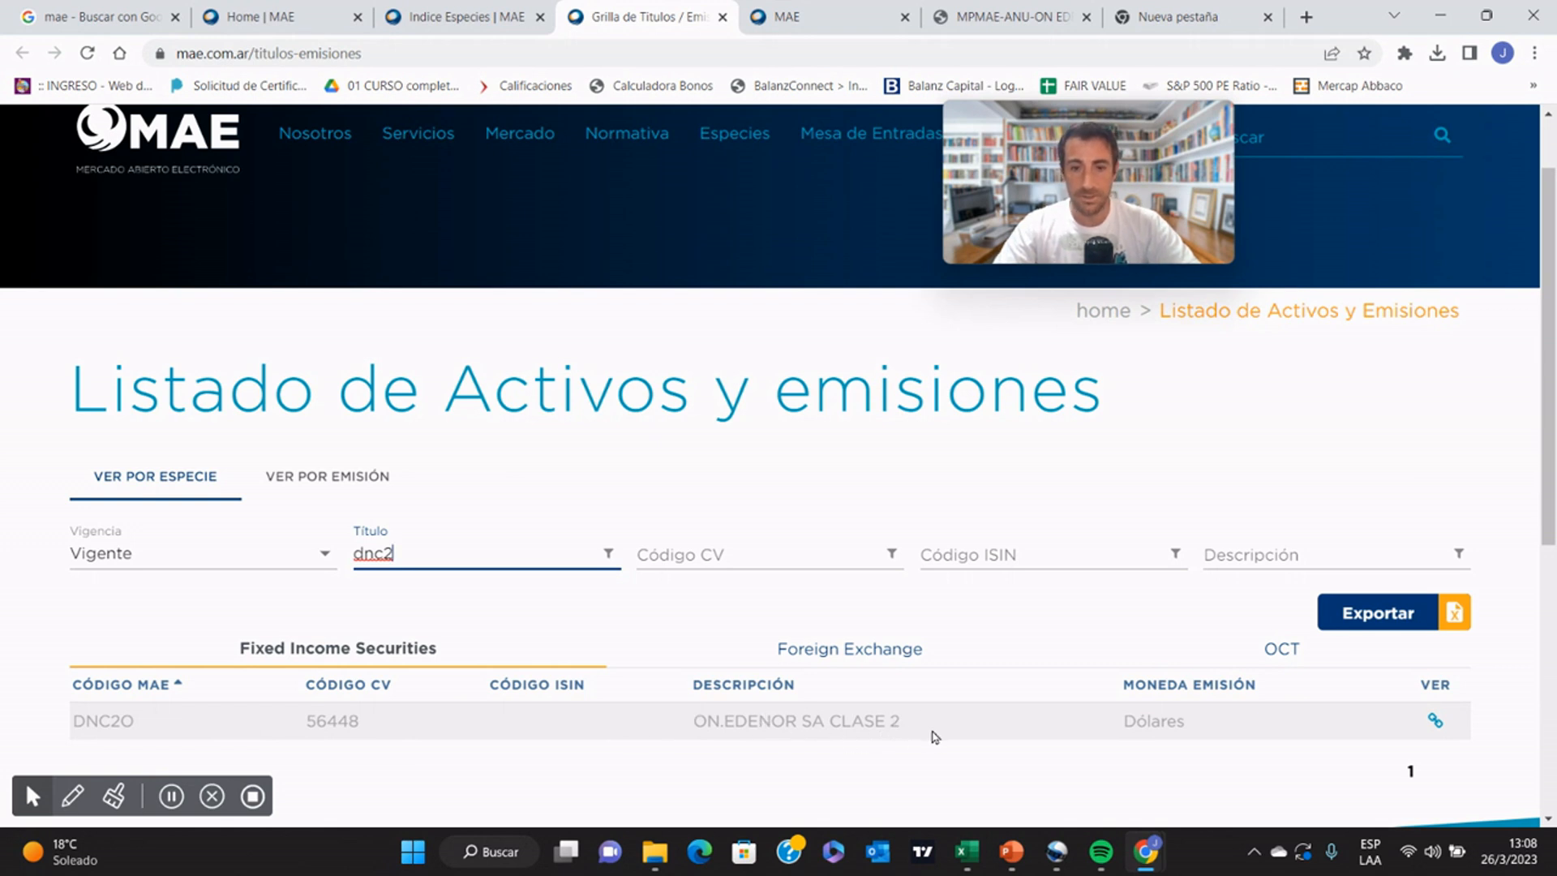
click(1434, 722)
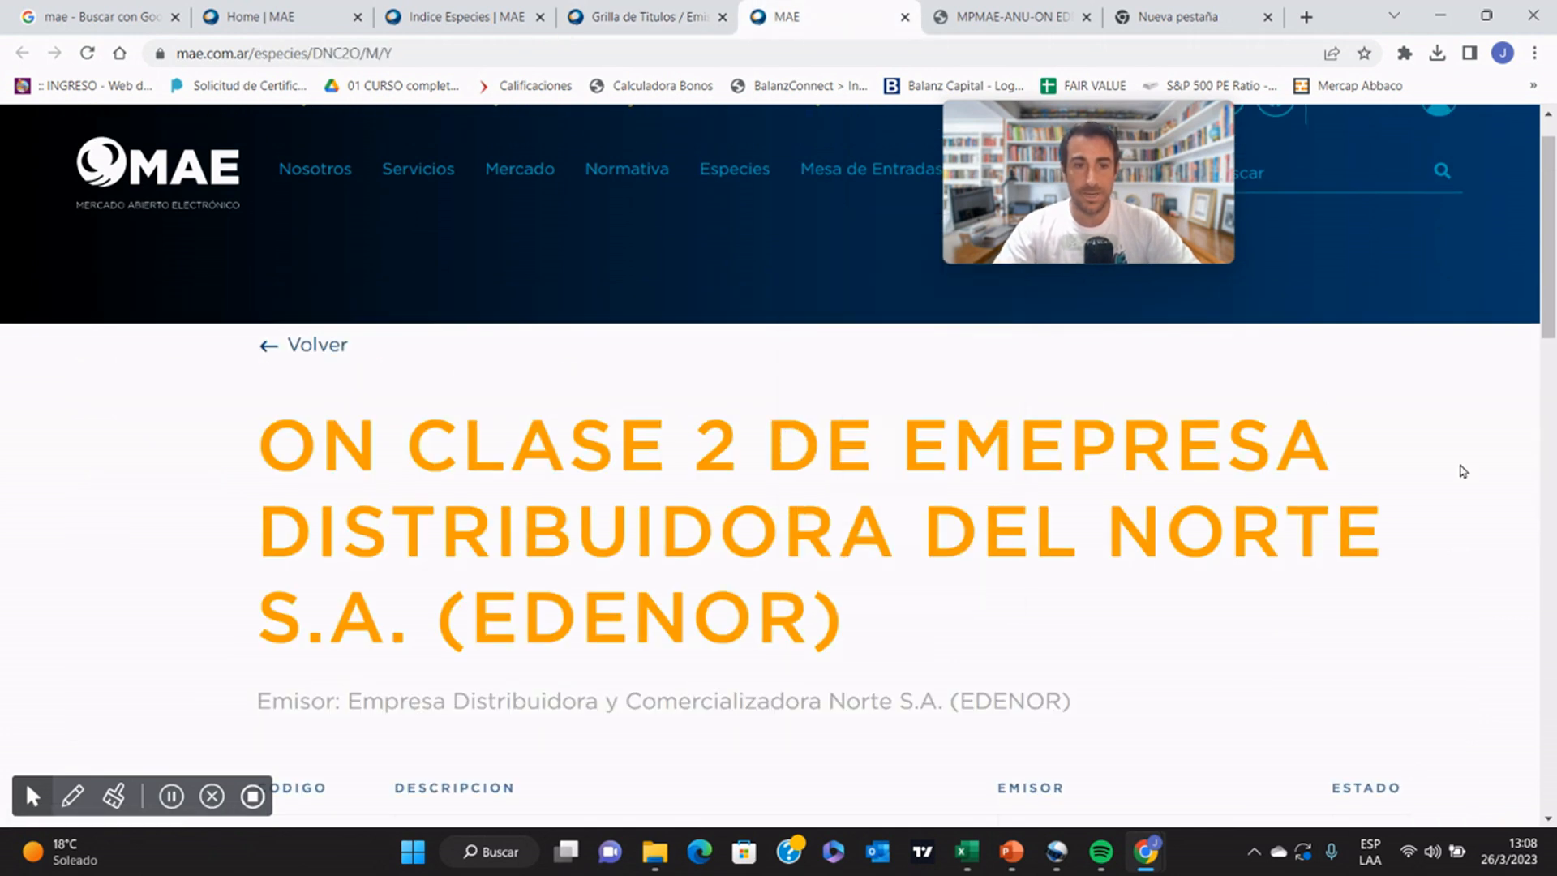
Step: List the bond's related documents and download the EDENOR CLASE 2 Adicional- Aviso Suscripción 27-02-23 PDF
scroll(1463, 470, down, 1)
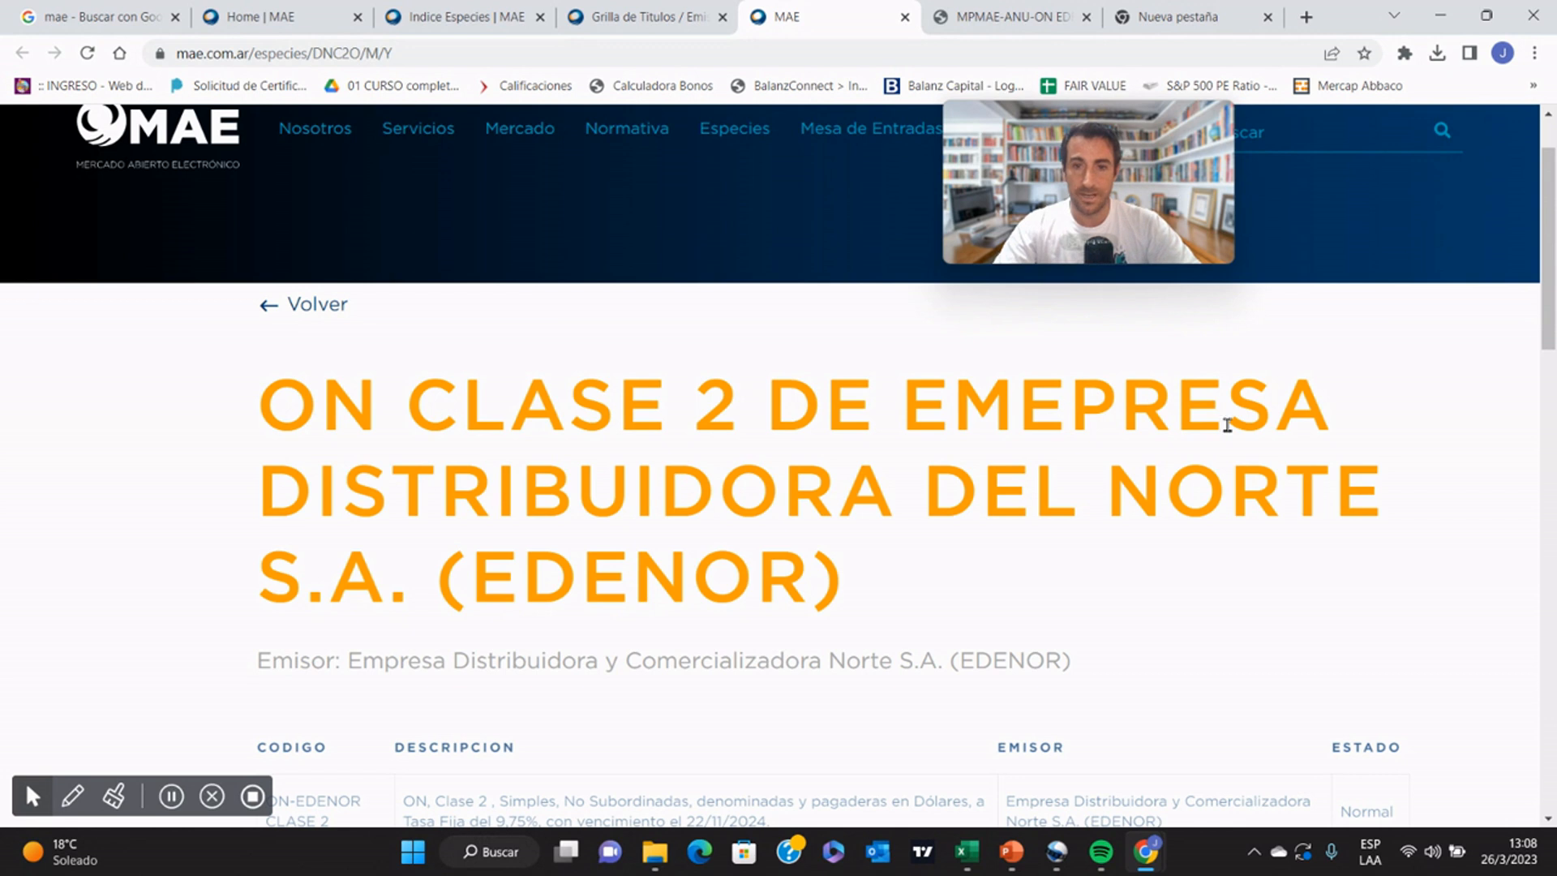
scroll(1401, 522, down, 1)
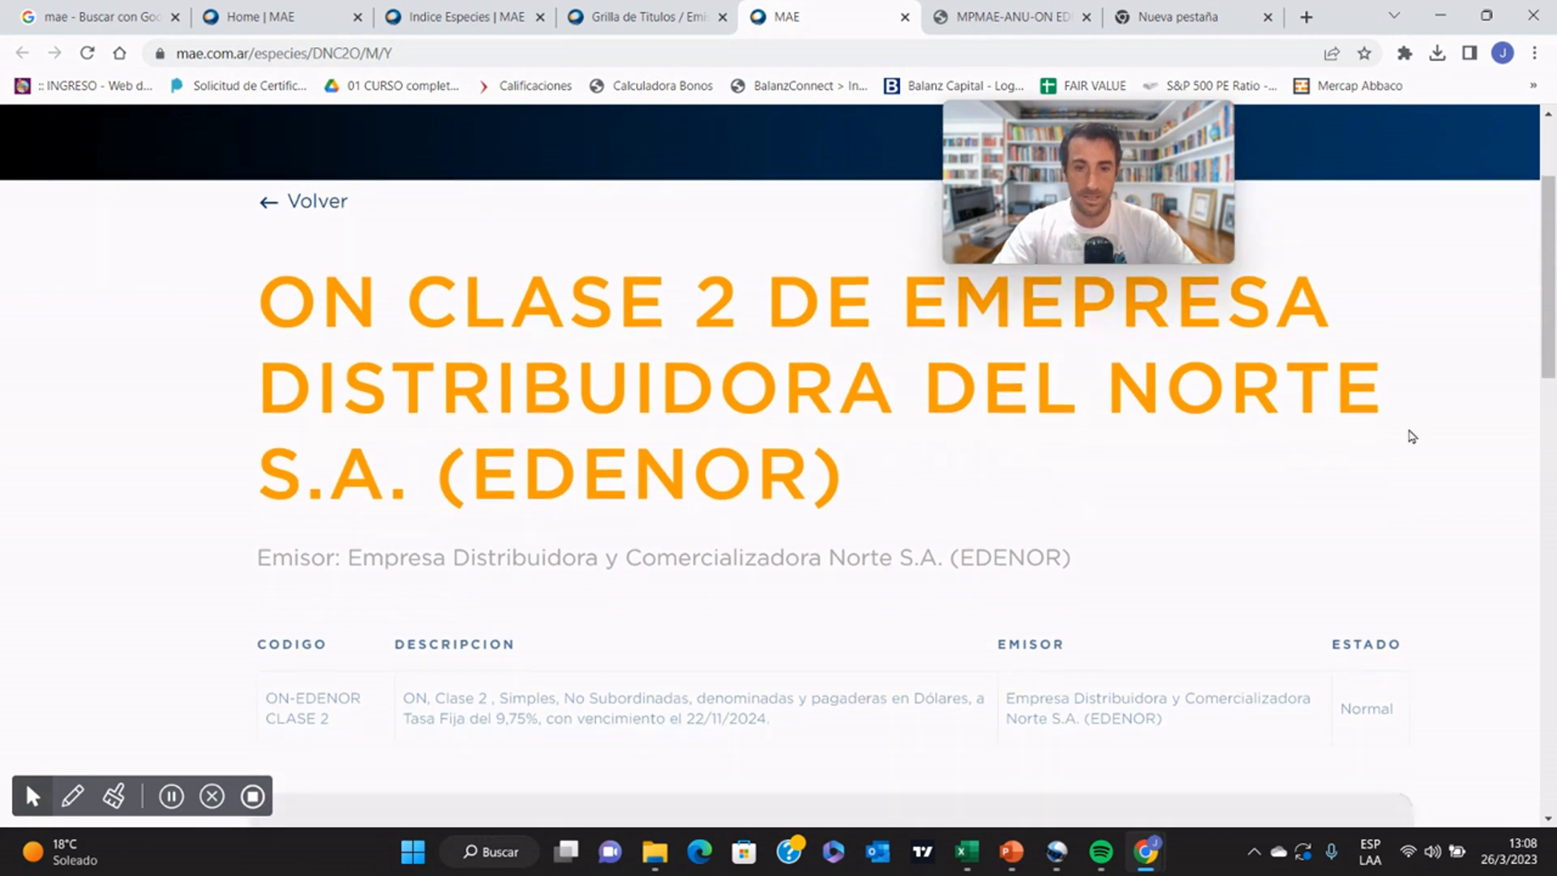
scroll(1412, 436, down, 7)
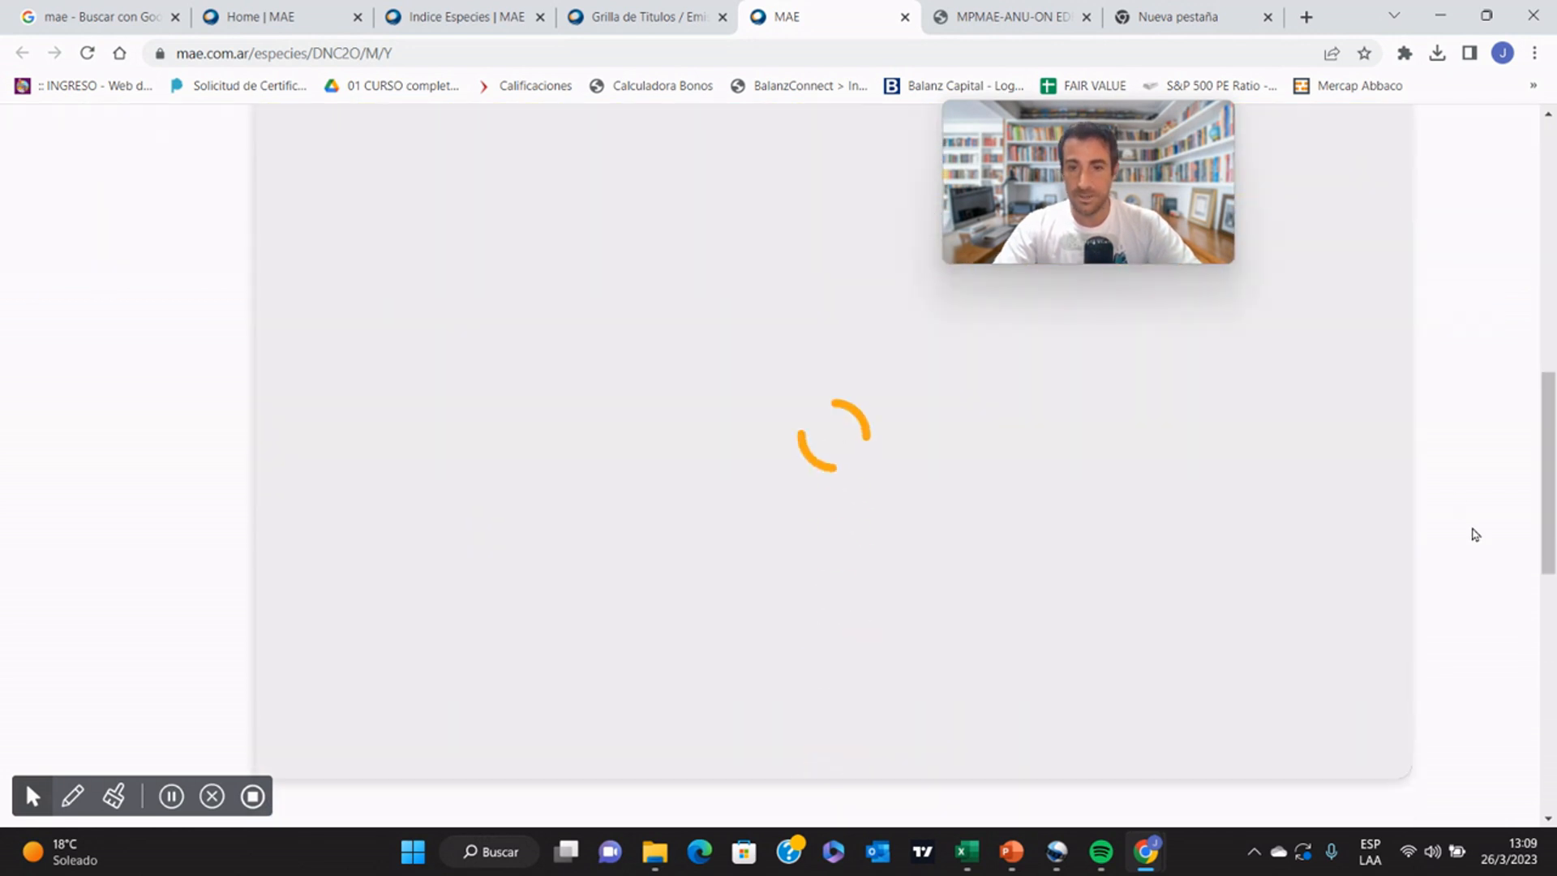
scroll(1475, 534, down, 5)
scroll(1472, 523, down, 1)
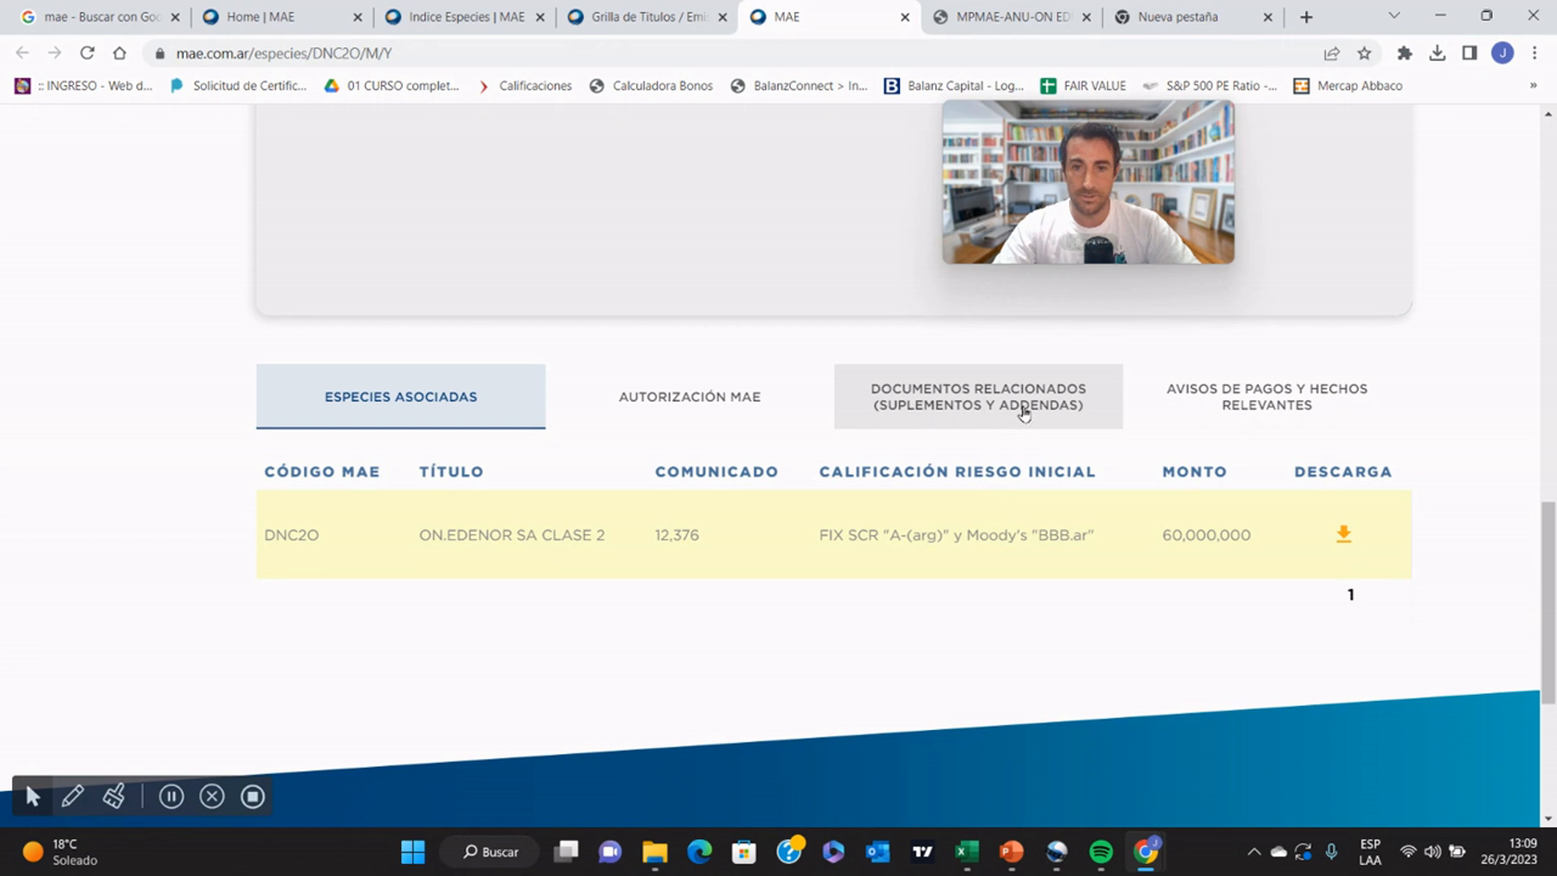
click(1024, 412)
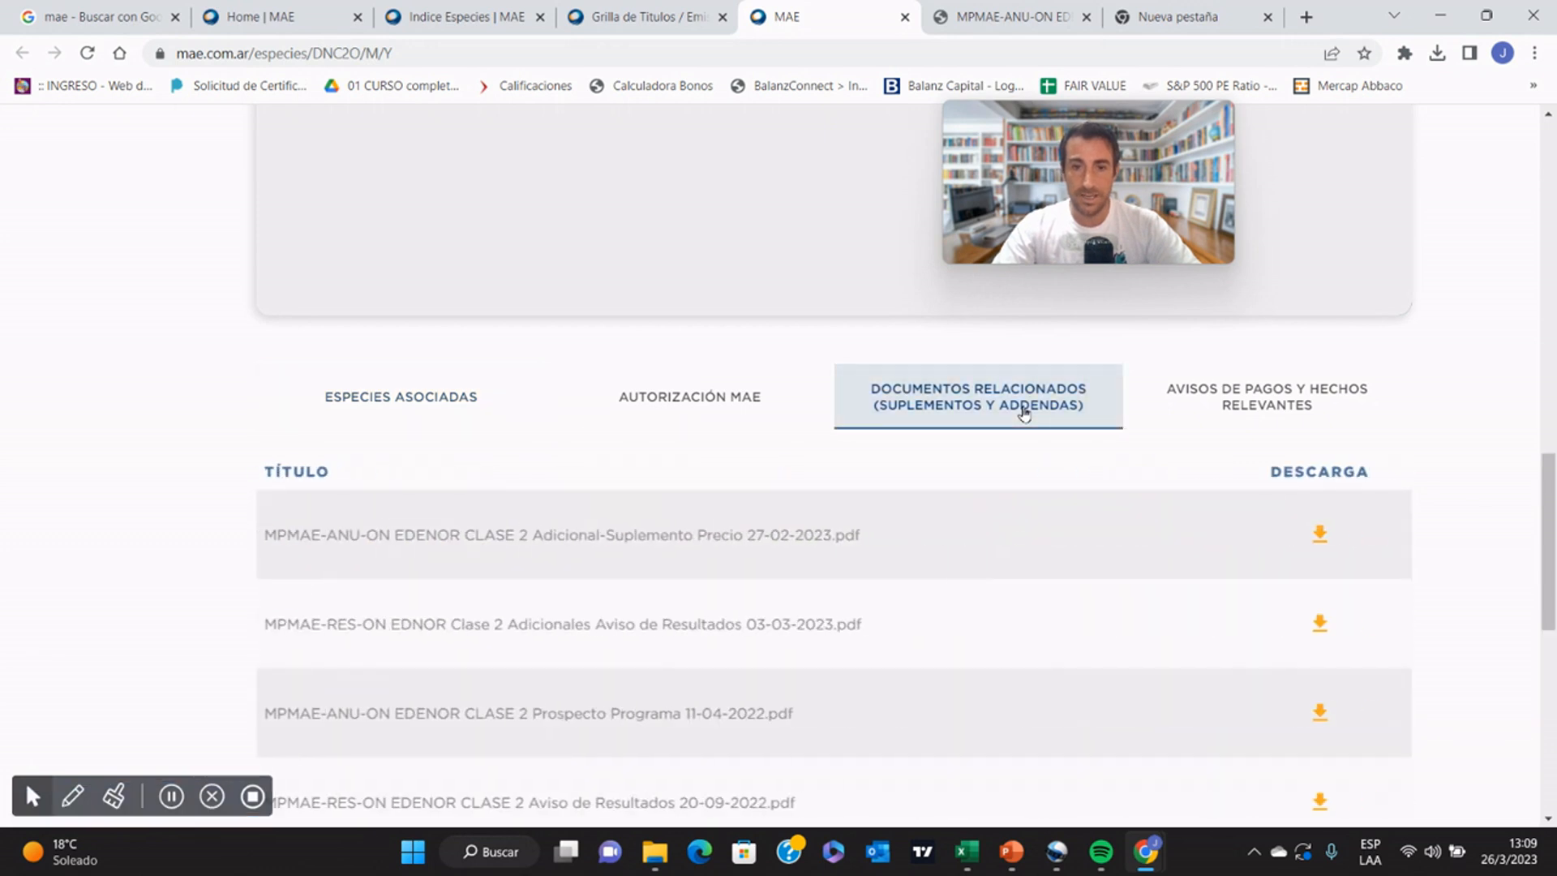
scroll(1501, 568, down, 3)
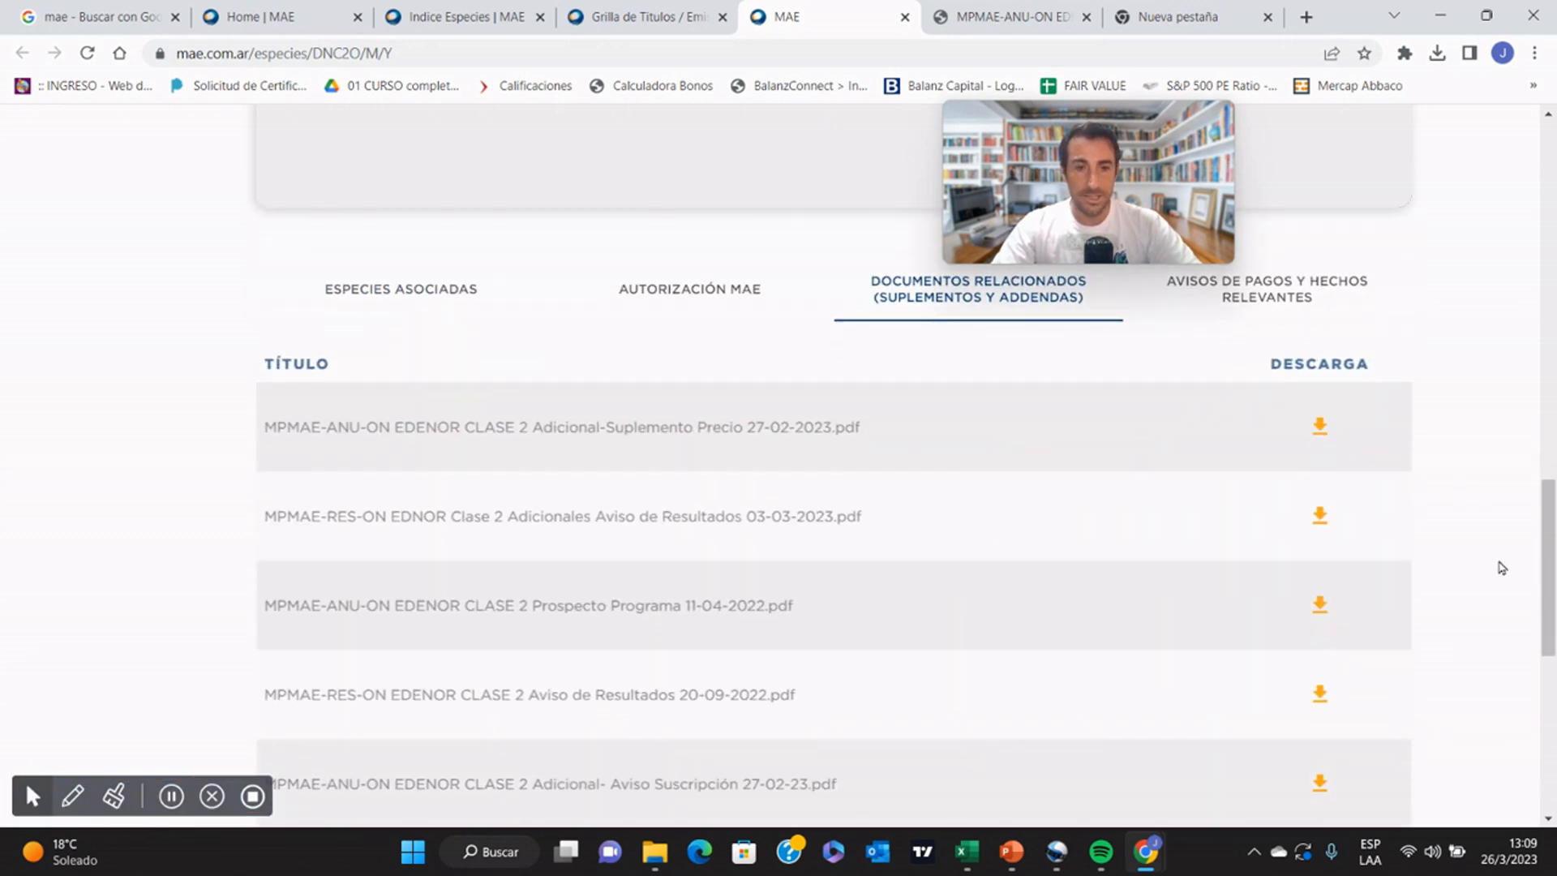
scroll(1501, 567, up, 1)
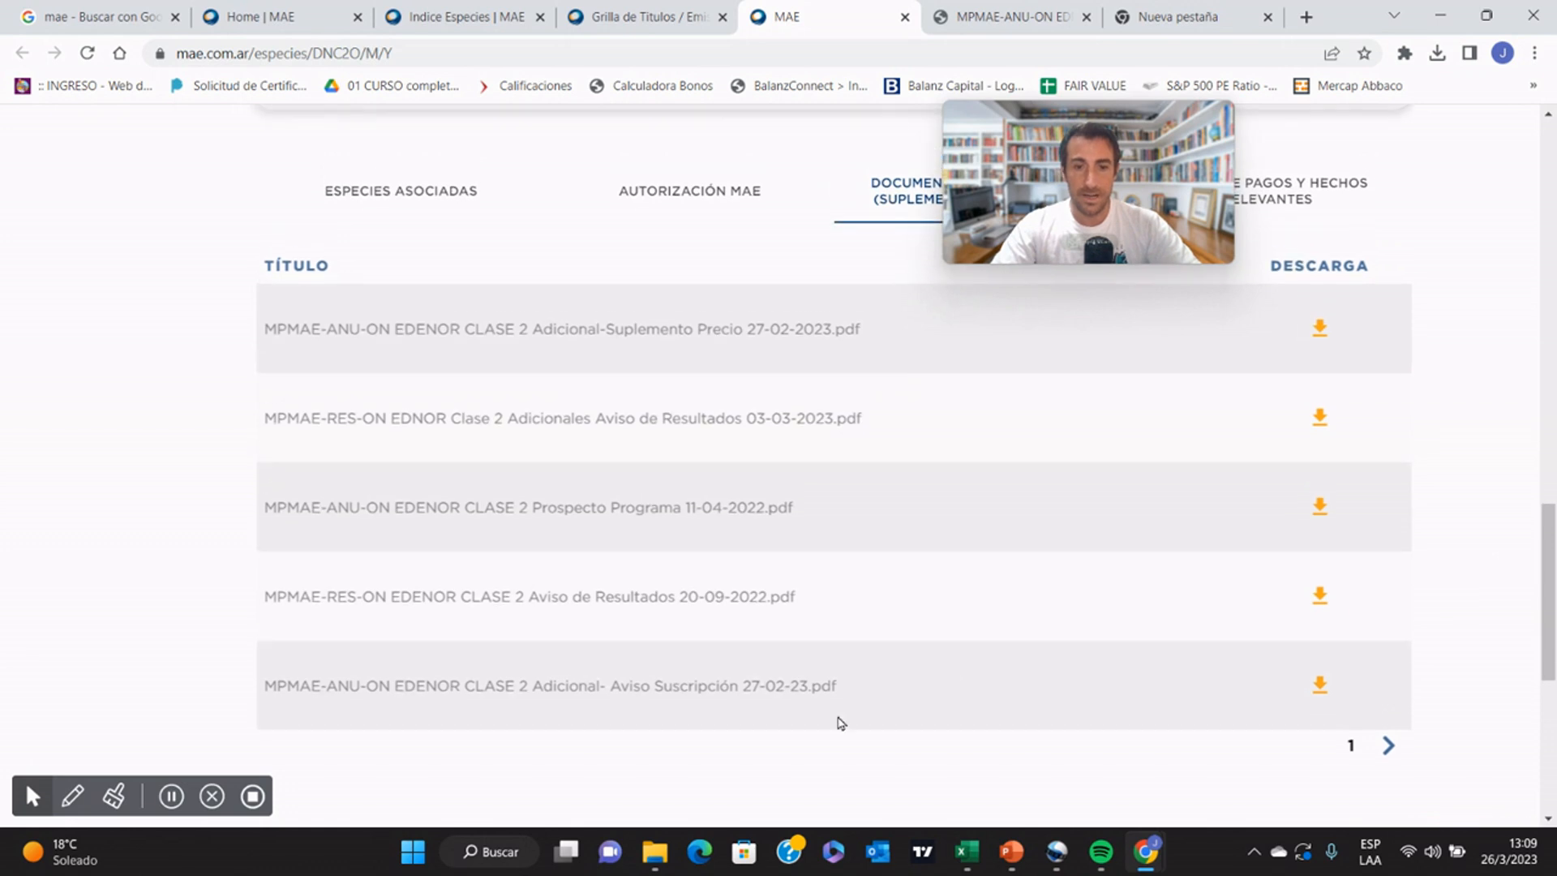
click(1321, 696)
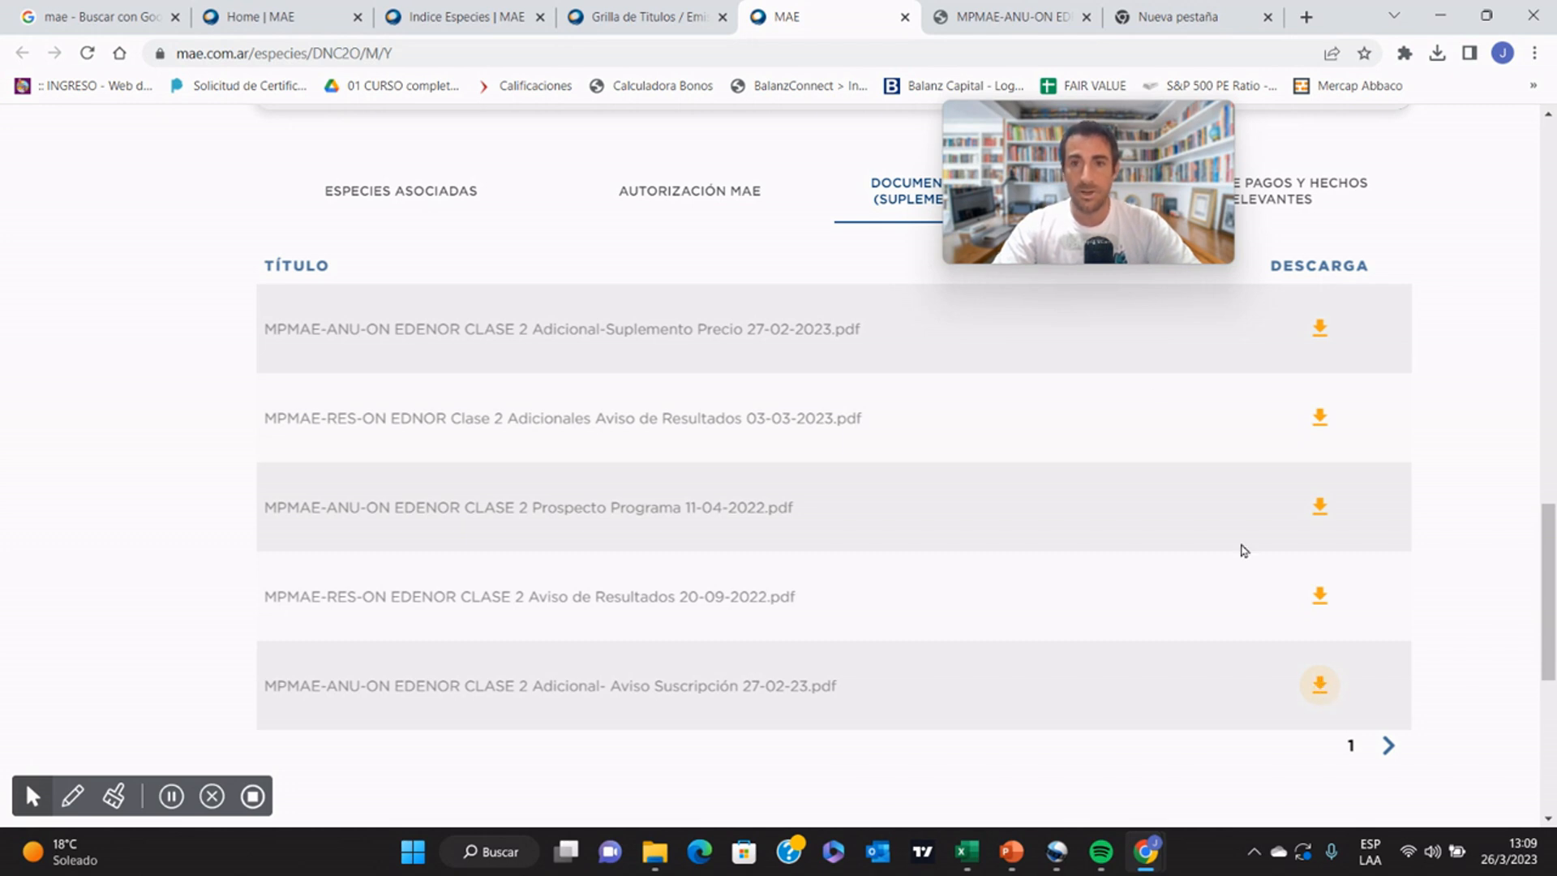
Step: Open the subscription notice PDF and examine its terms on currency, maturity, amortization, interest rate and interest payment dates
click(1004, 9)
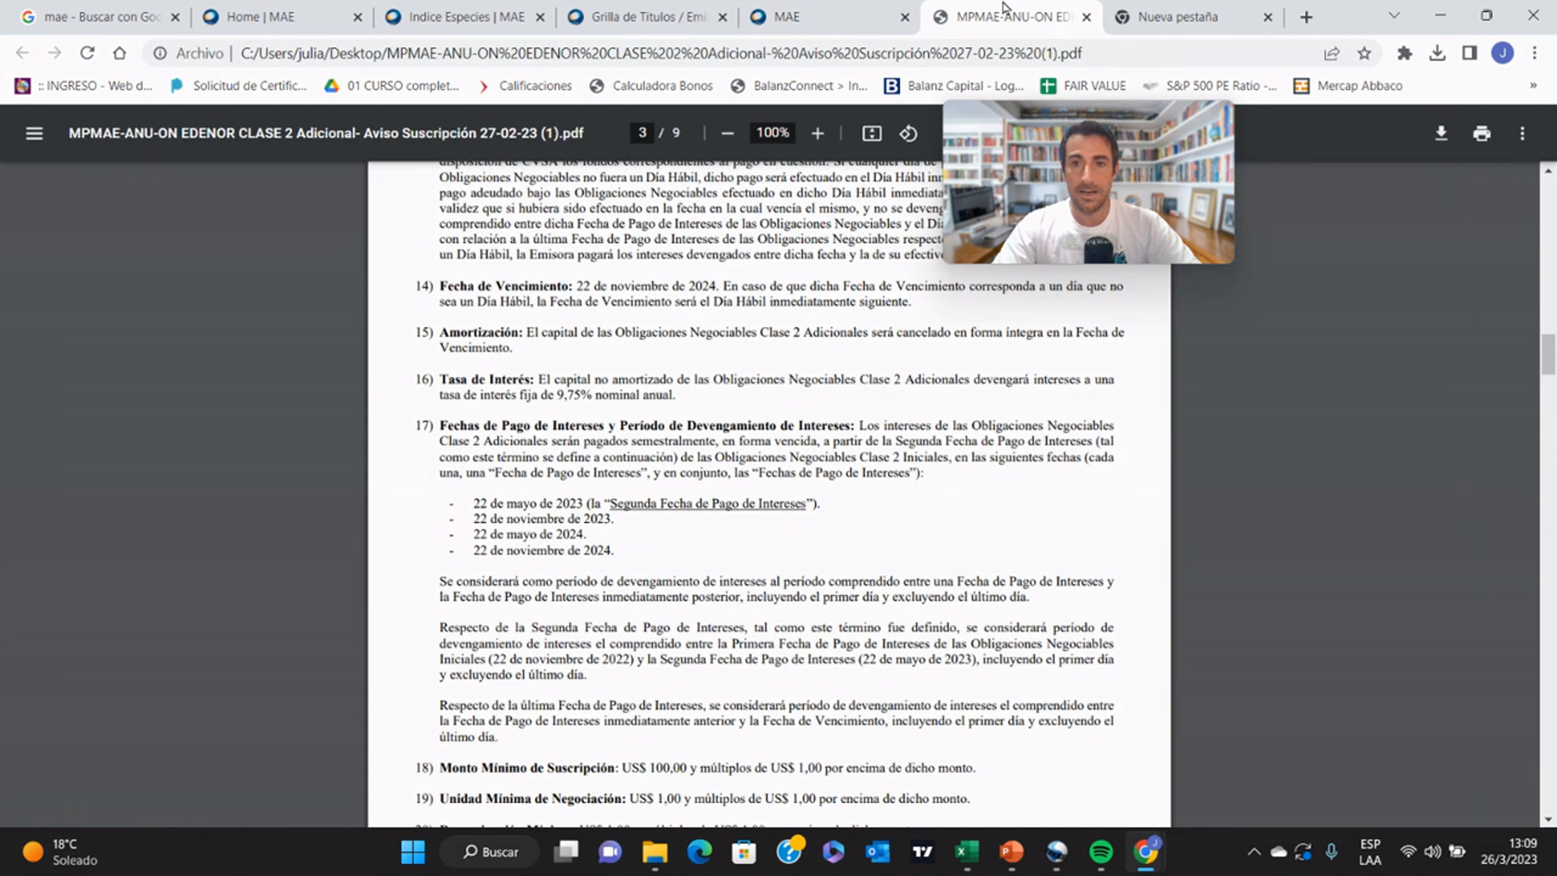
scroll(1050, 346, up, 10)
scroll(1049, 346, up, 15)
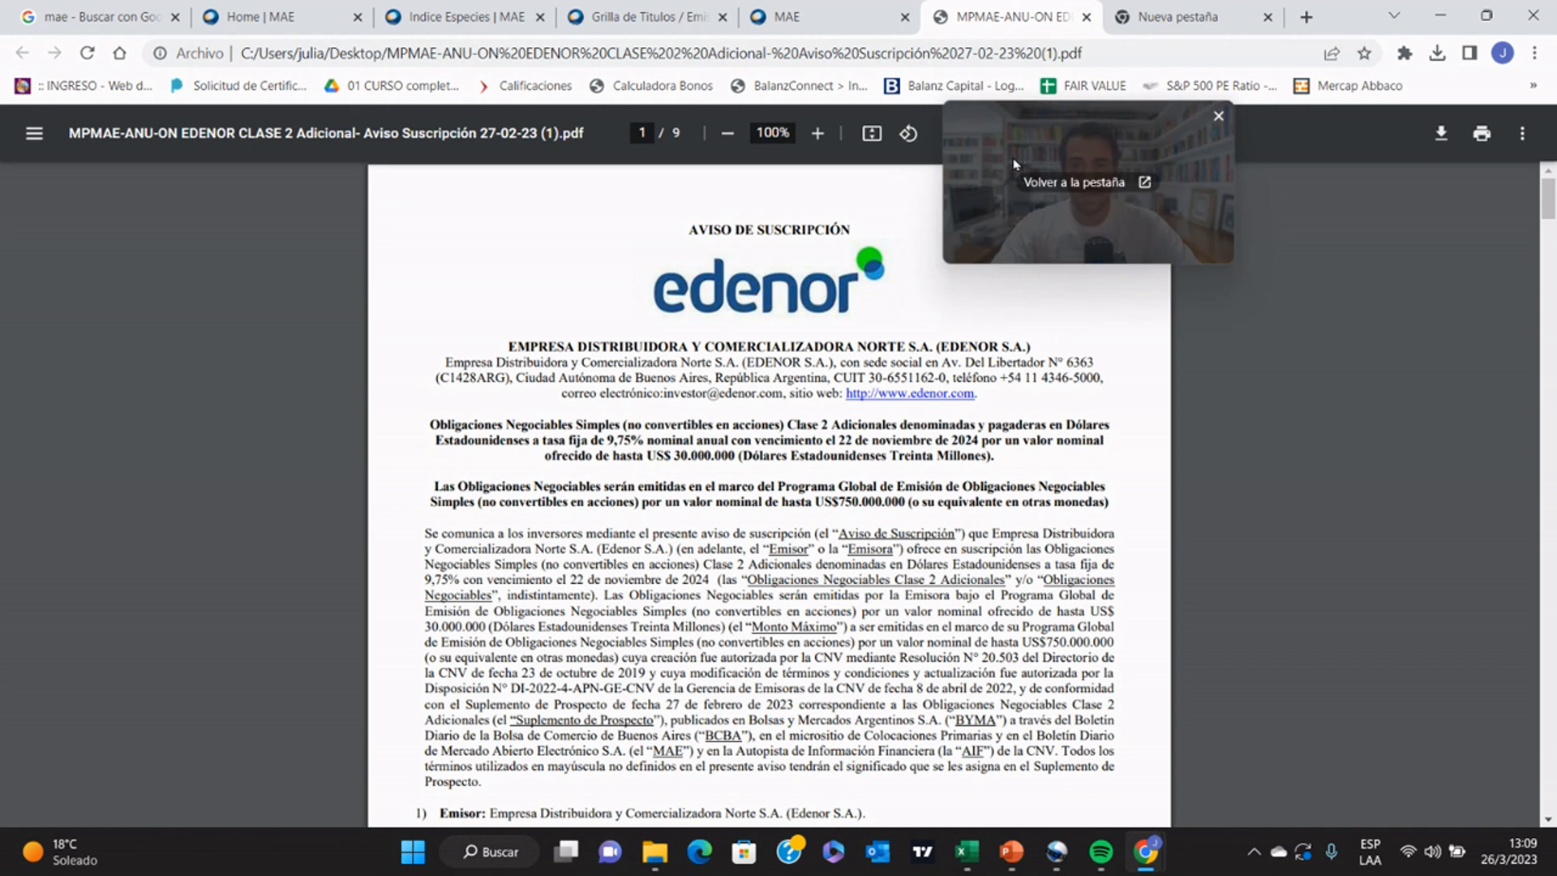
drag(1023, 152, 1291, 282)
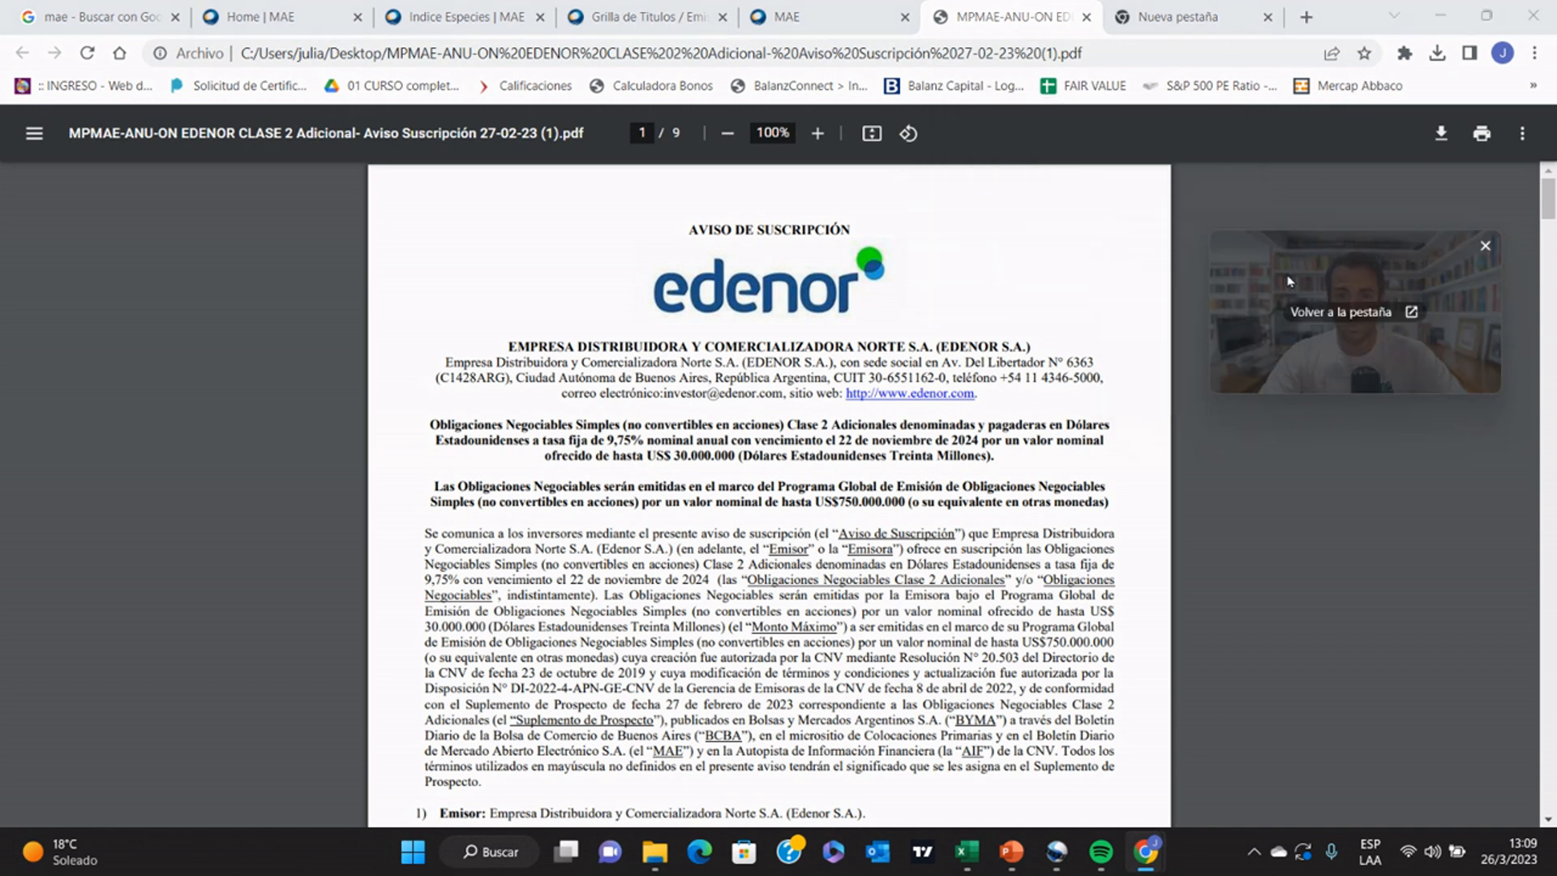
scroll(869, 437, down, 1)
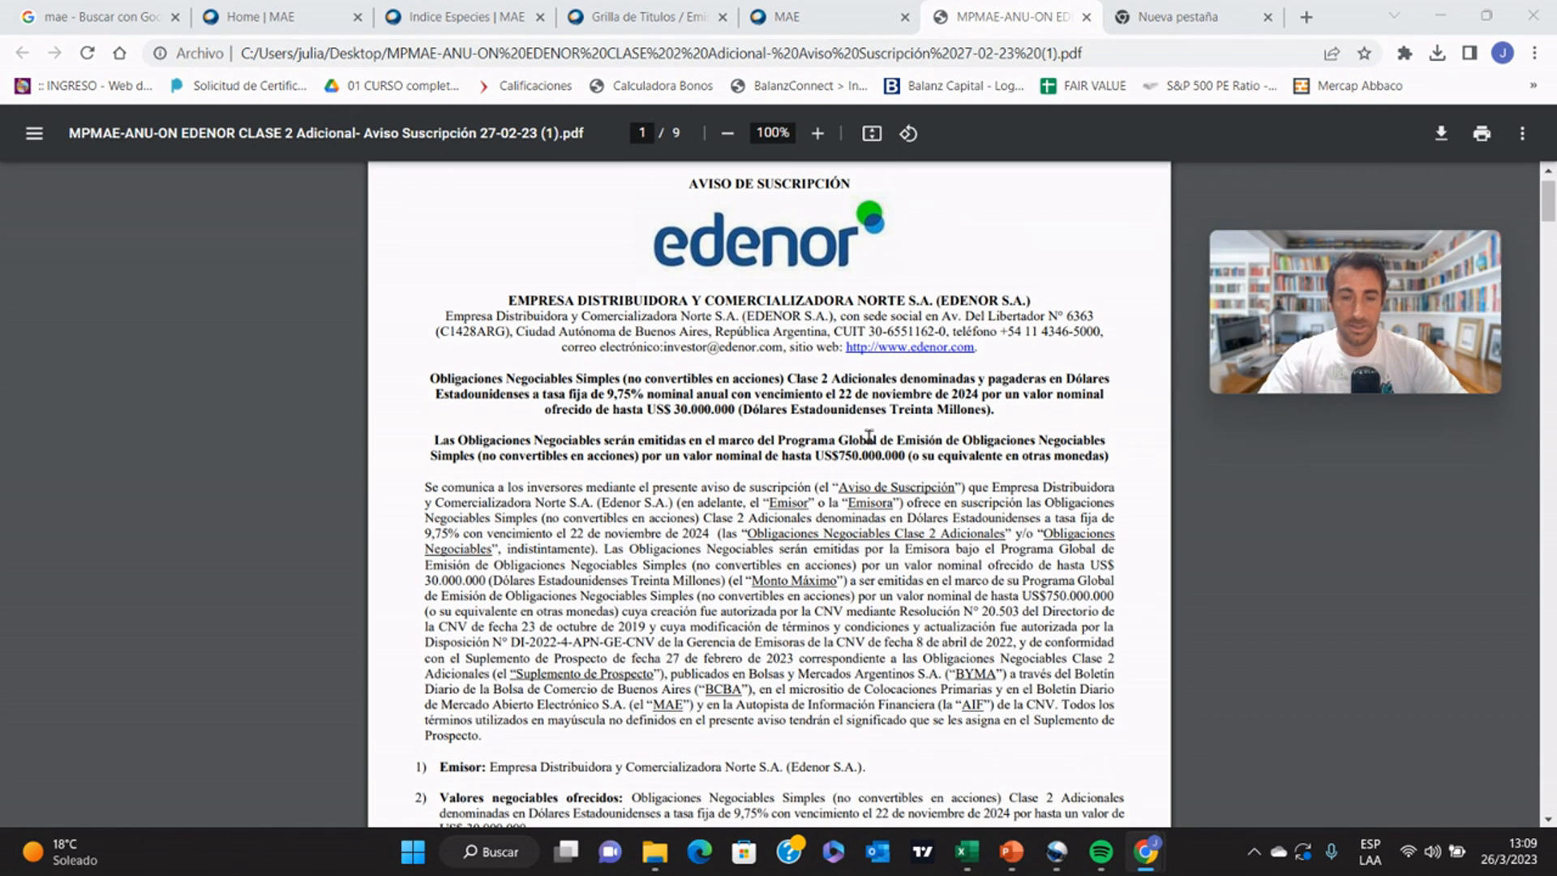
scroll(869, 436, down, 5)
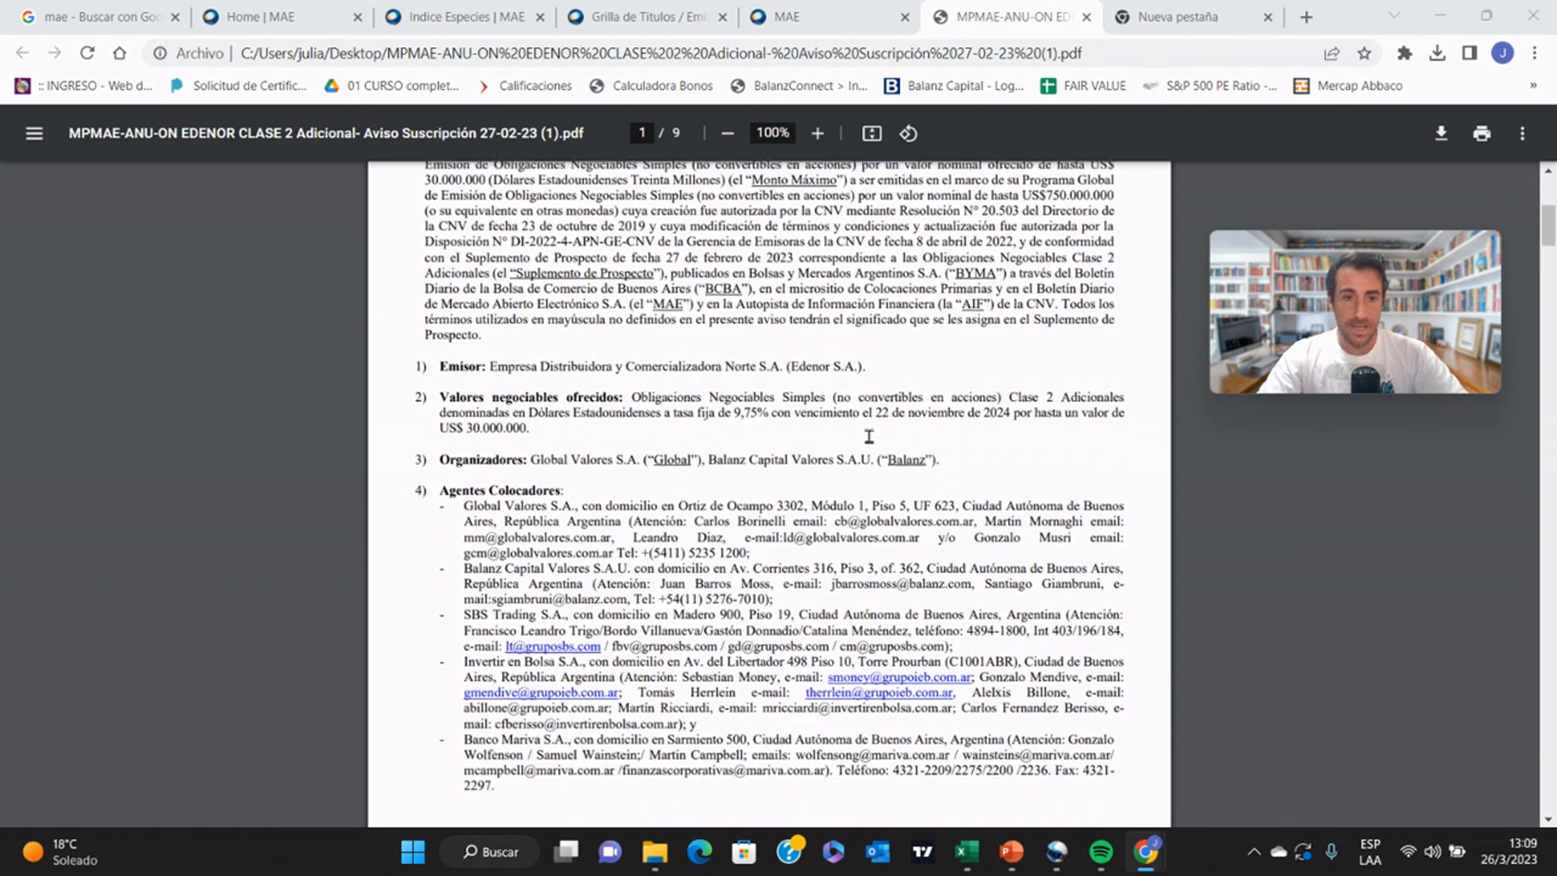
scroll(869, 436, down, 3)
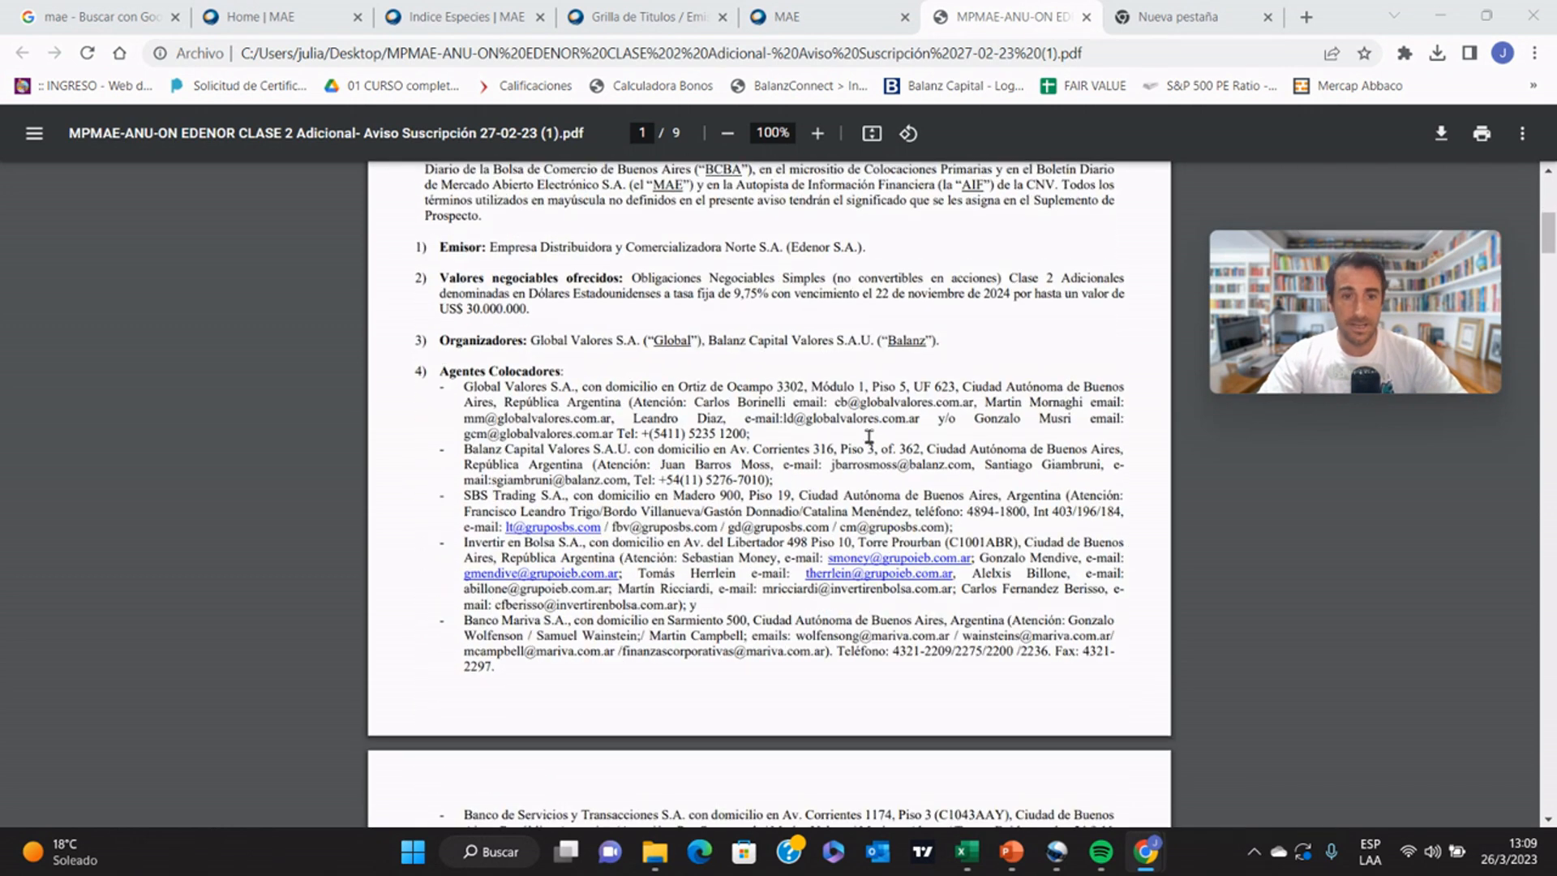
scroll(869, 437, down, 8)
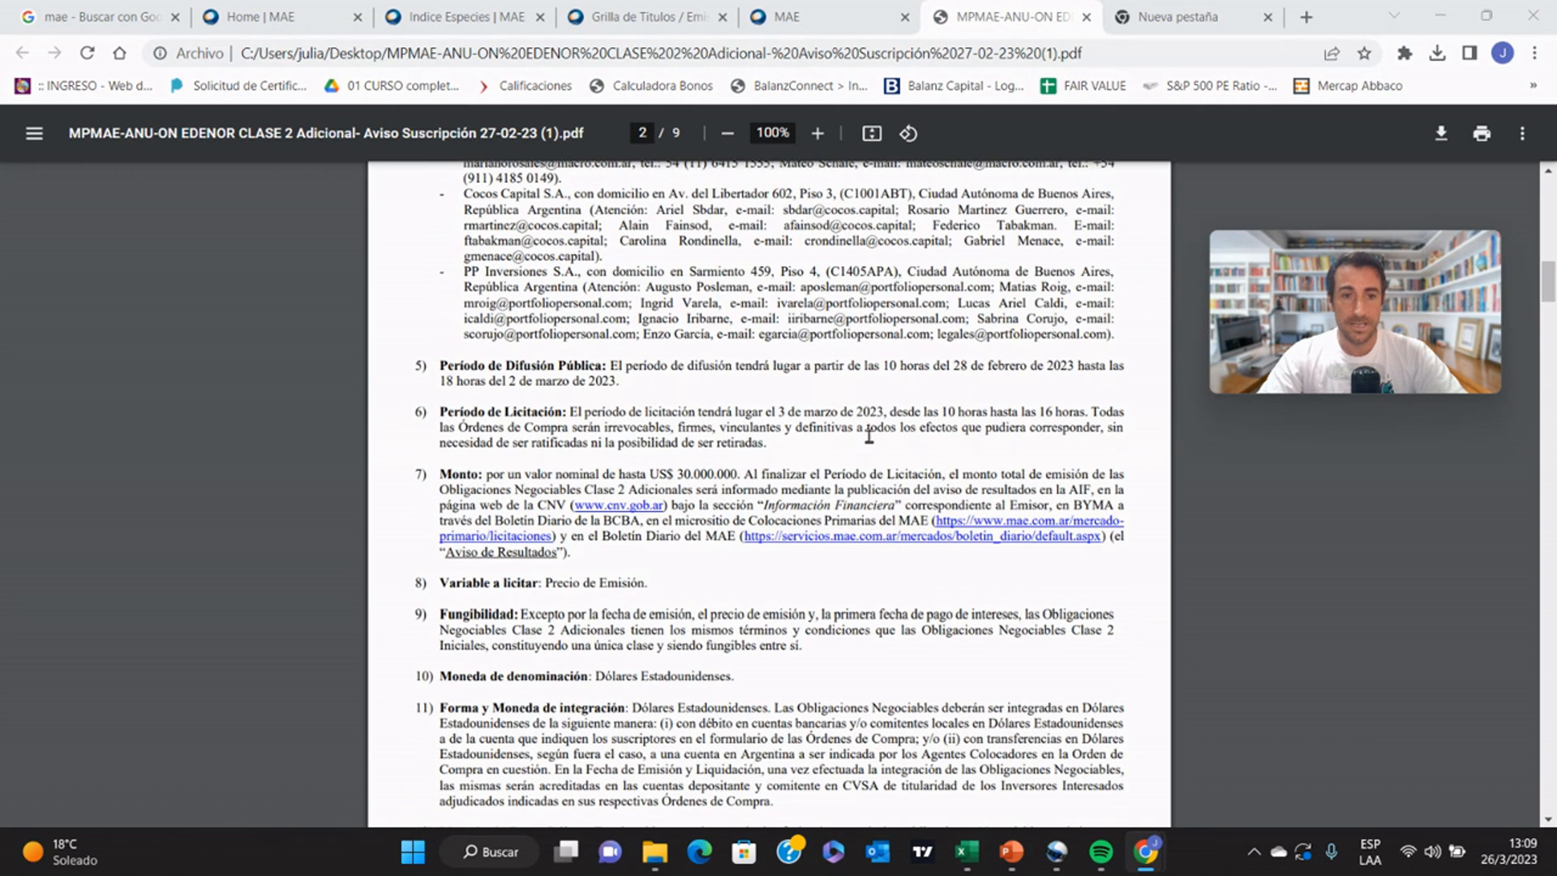
scroll(869, 437, down, 2)
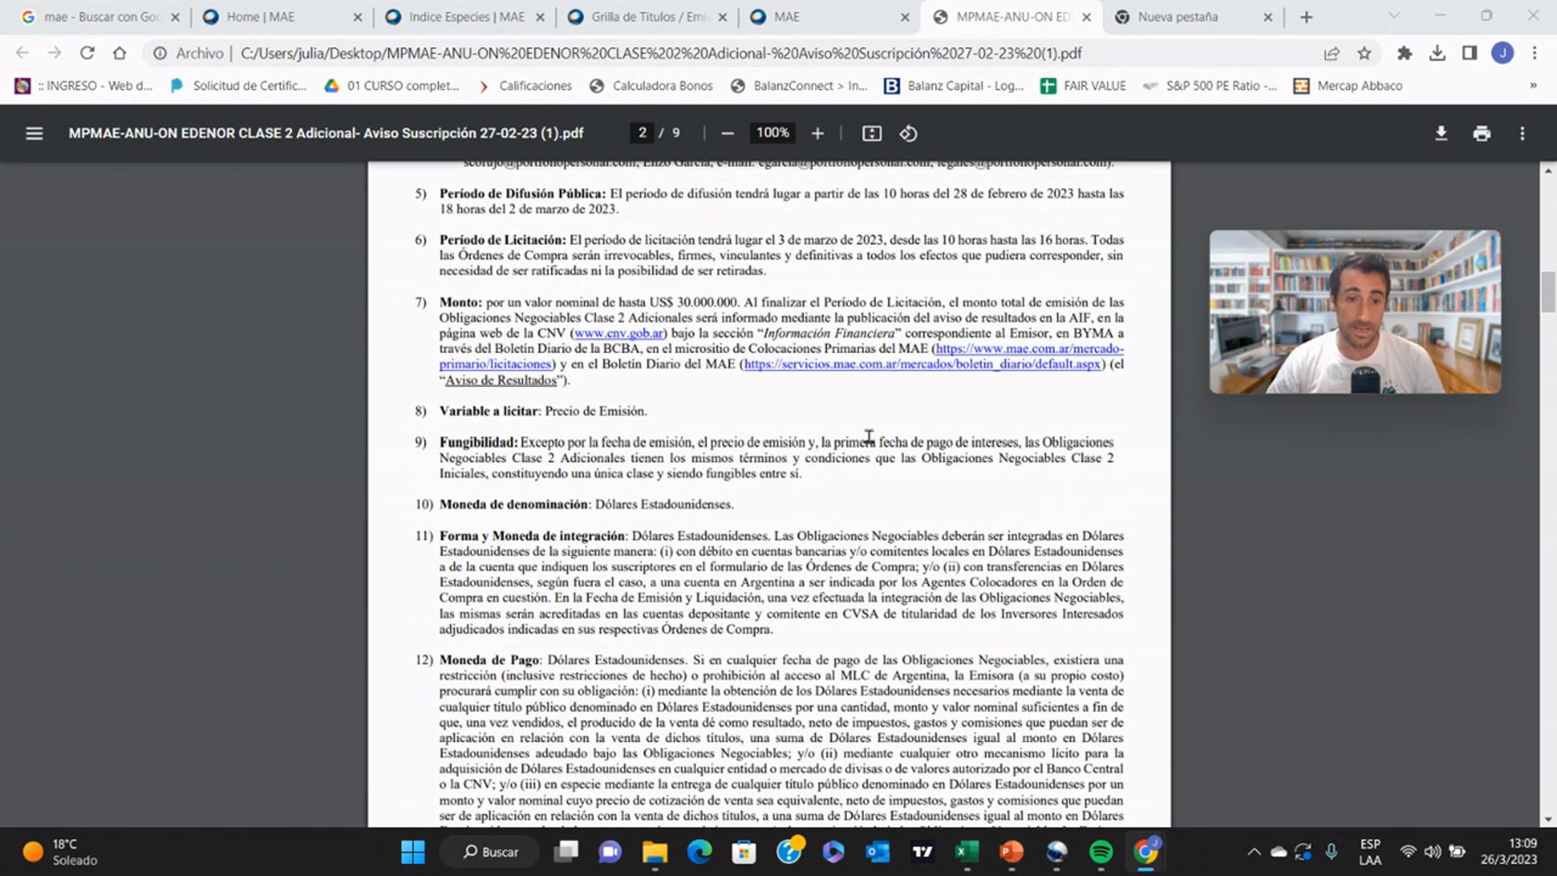
scroll(870, 436, down, 4)
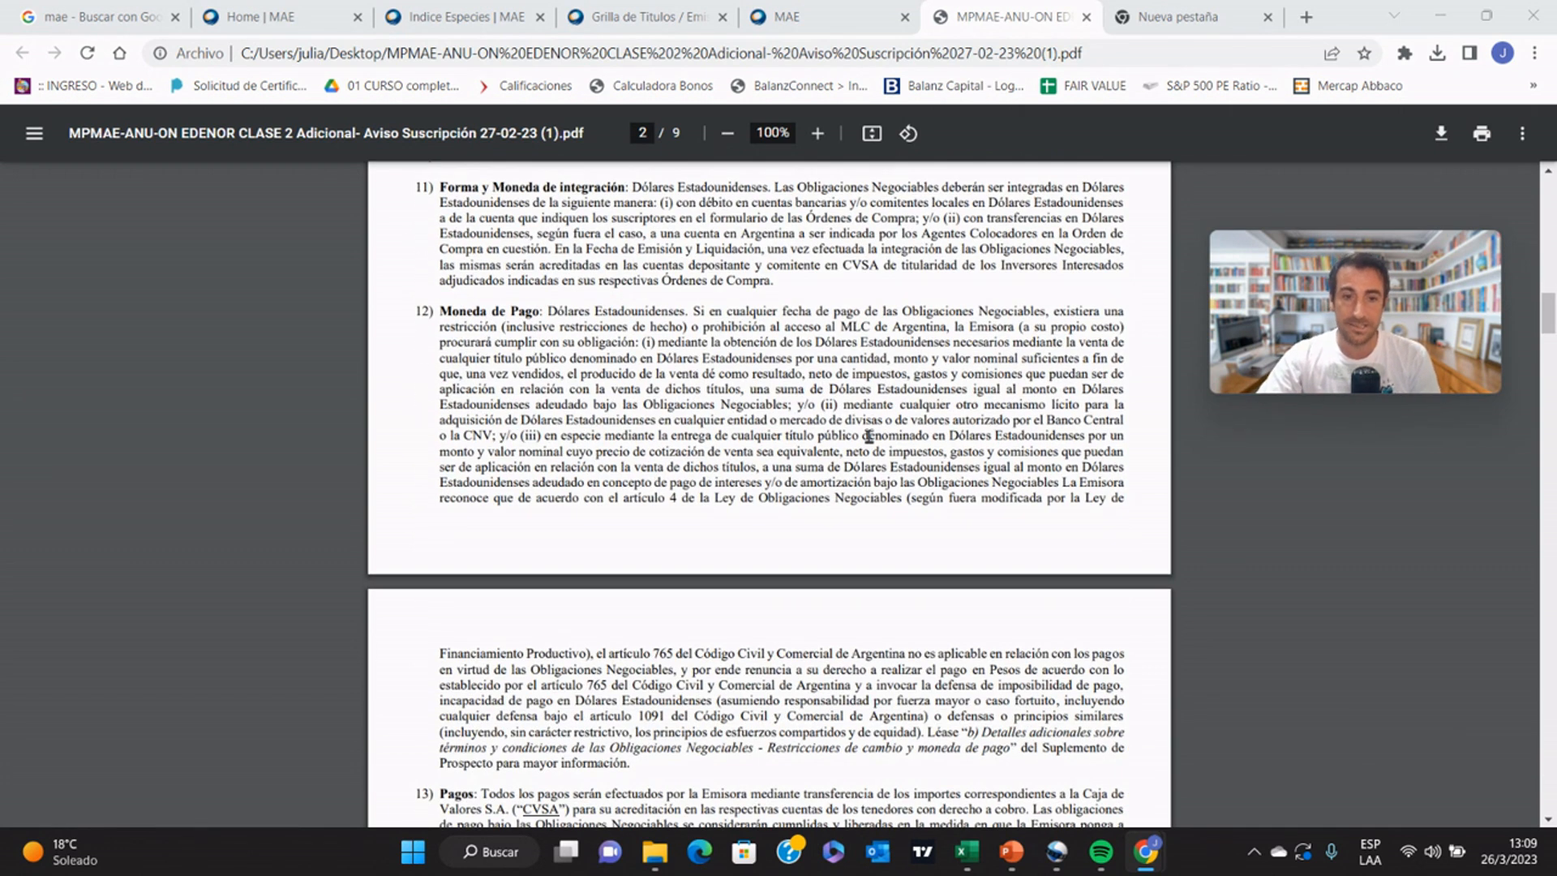
scroll(869, 437, down, 5)
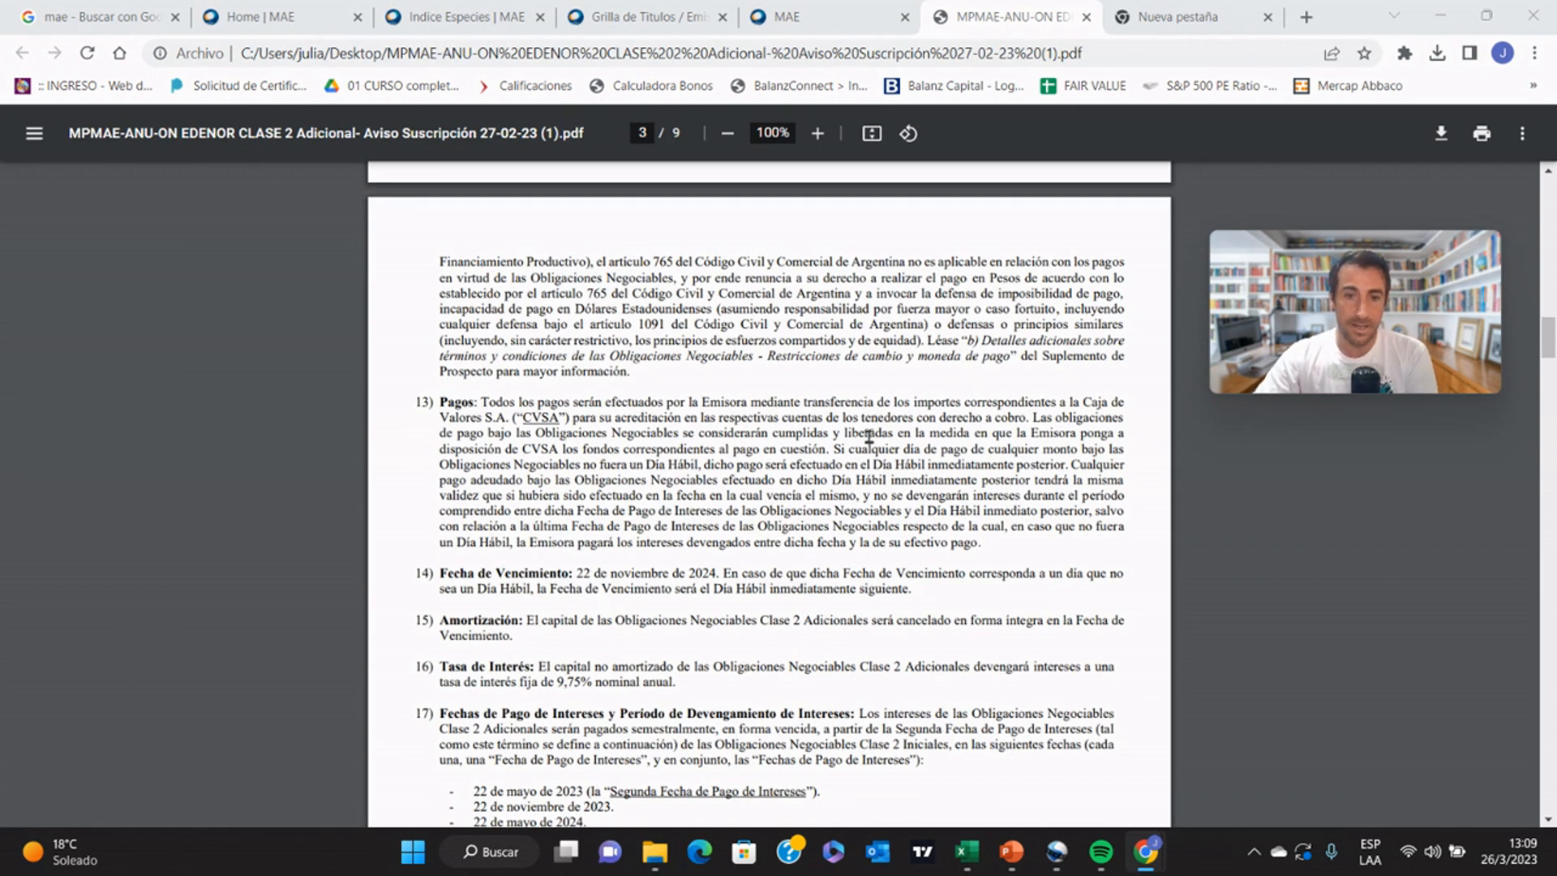
scroll(869, 436, down, 3)
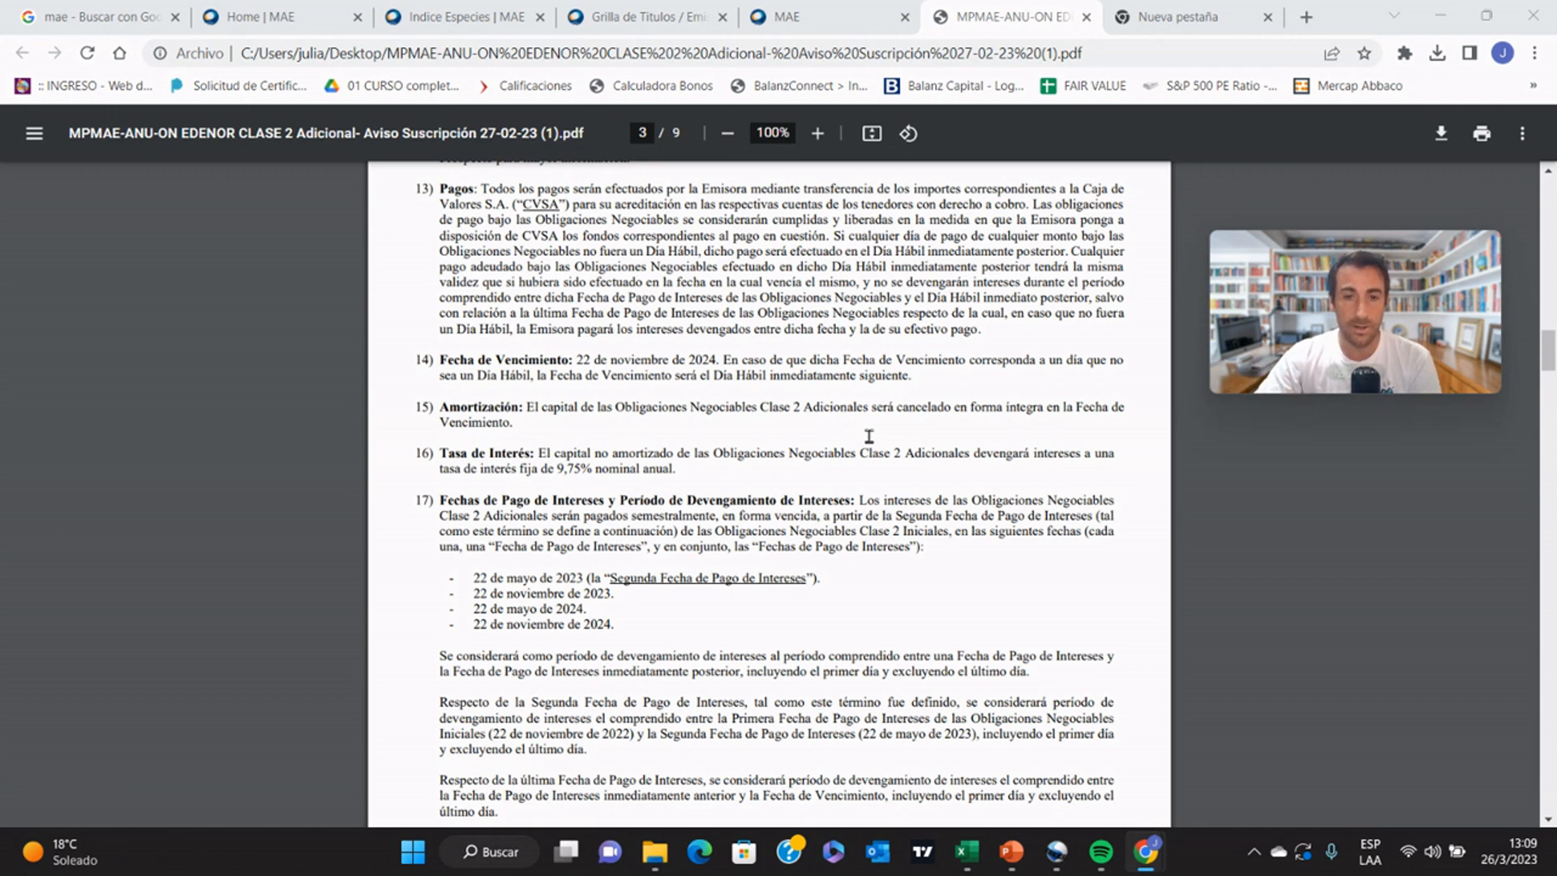
scroll(807, 590, down, 2)
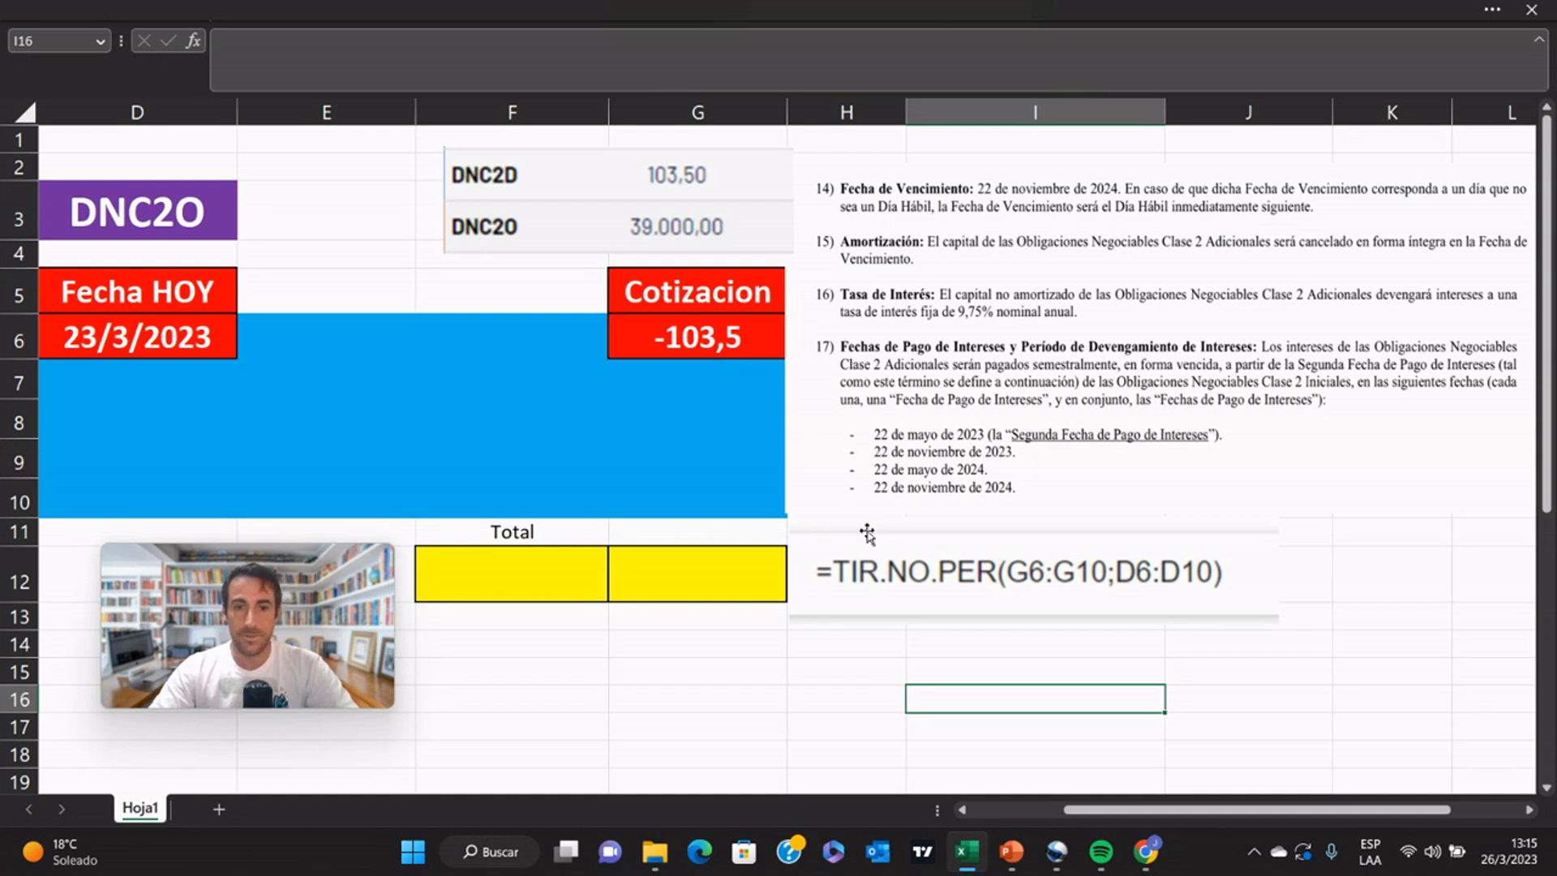
Step: In the Excel sheet for DNC2O, enter the headers Intereses in E6 and Amortizacion in F6
click(336, 334)
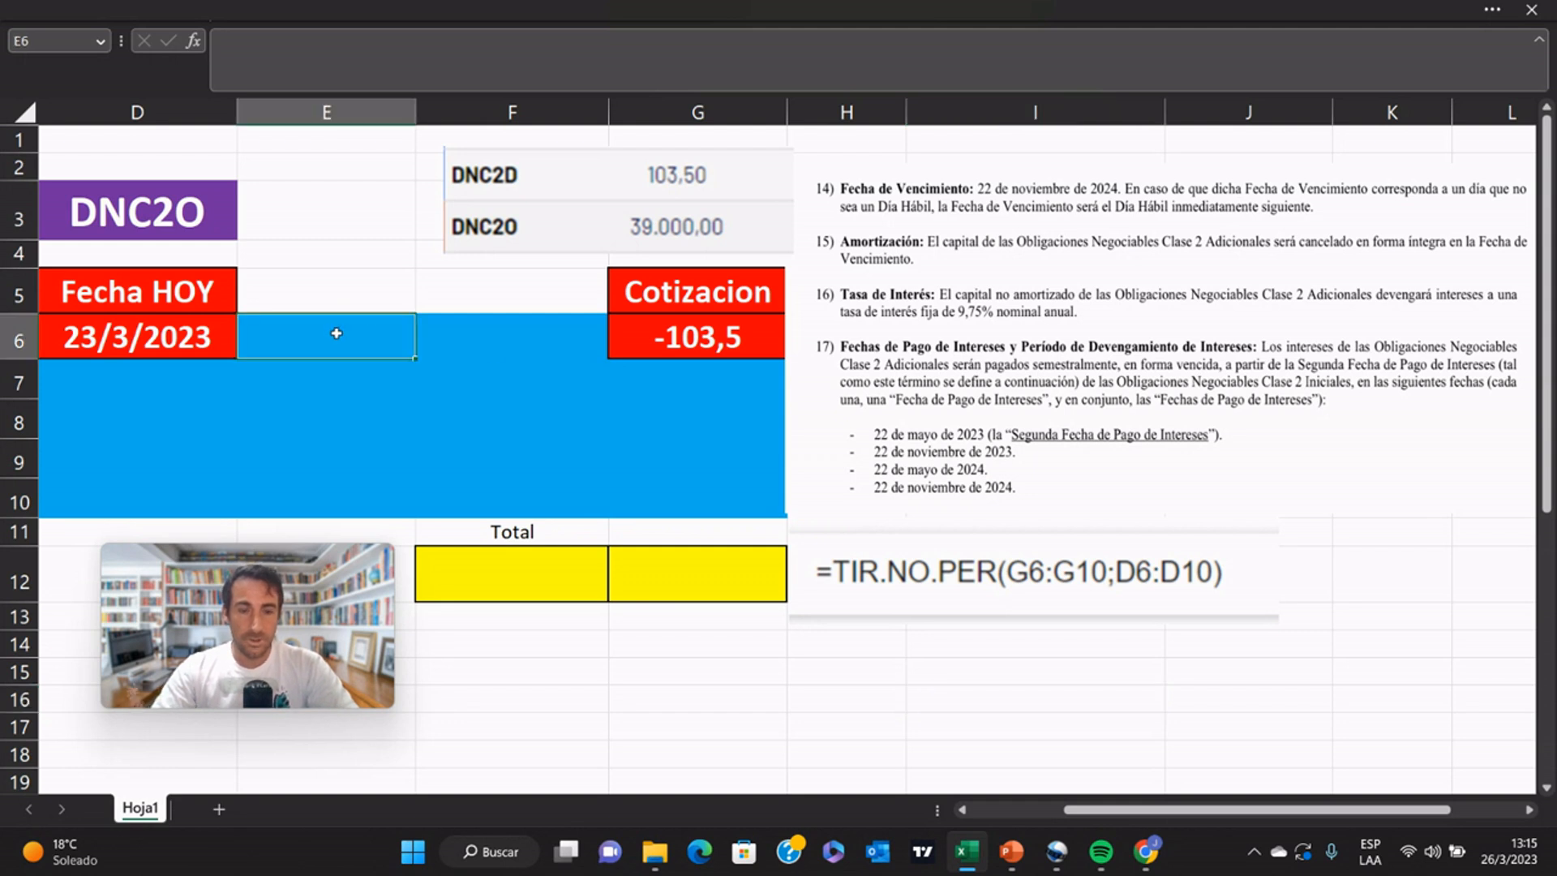
double_click(335, 334)
text(Interee)
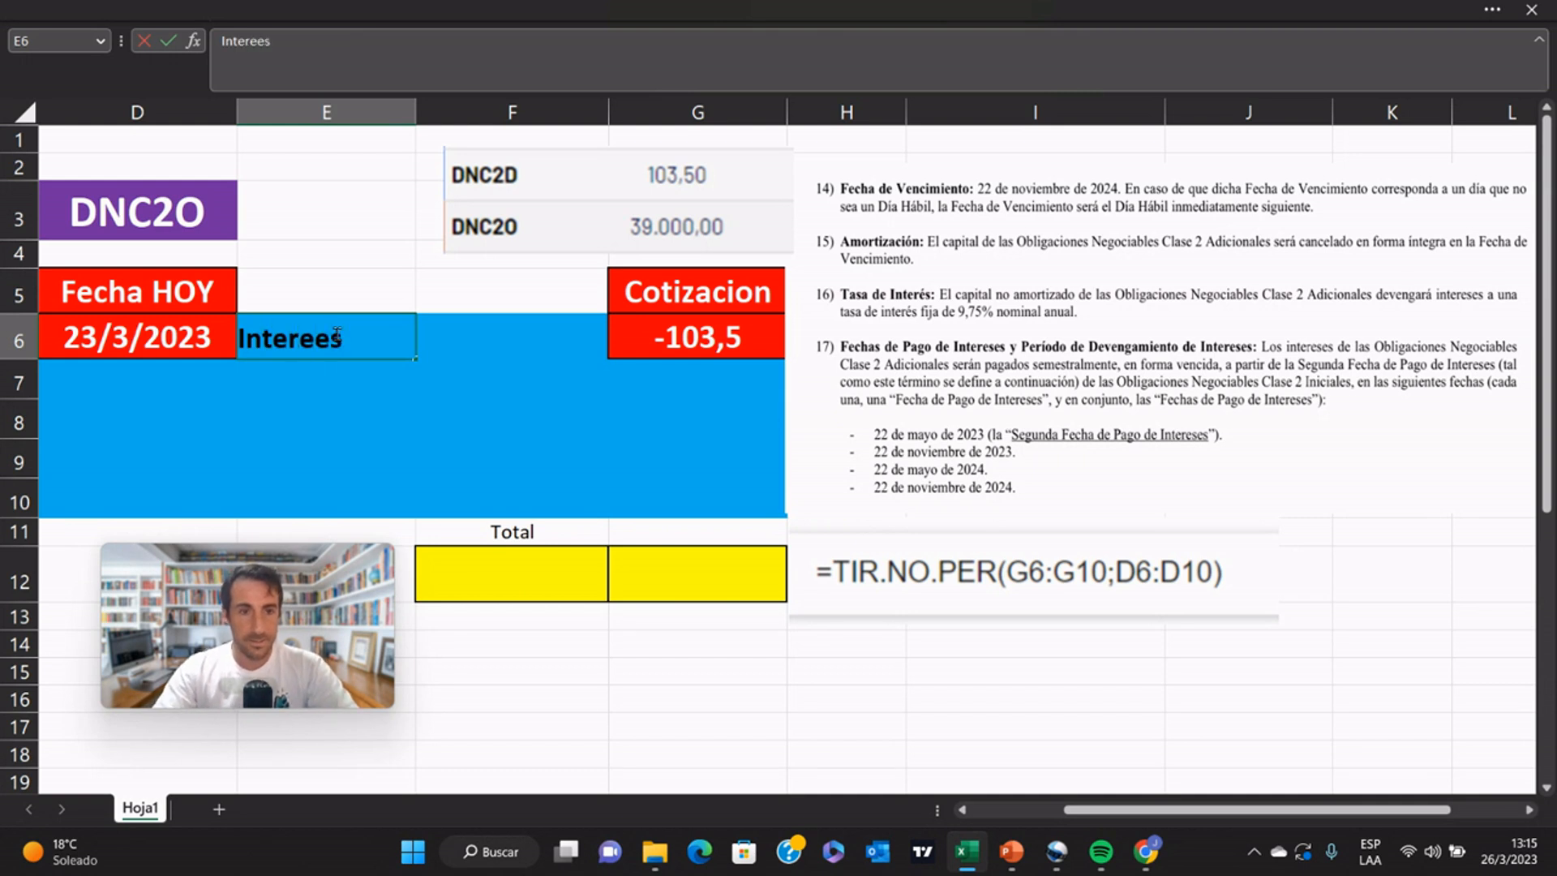
key(BackSpace)
text(ses)
key(Tab)
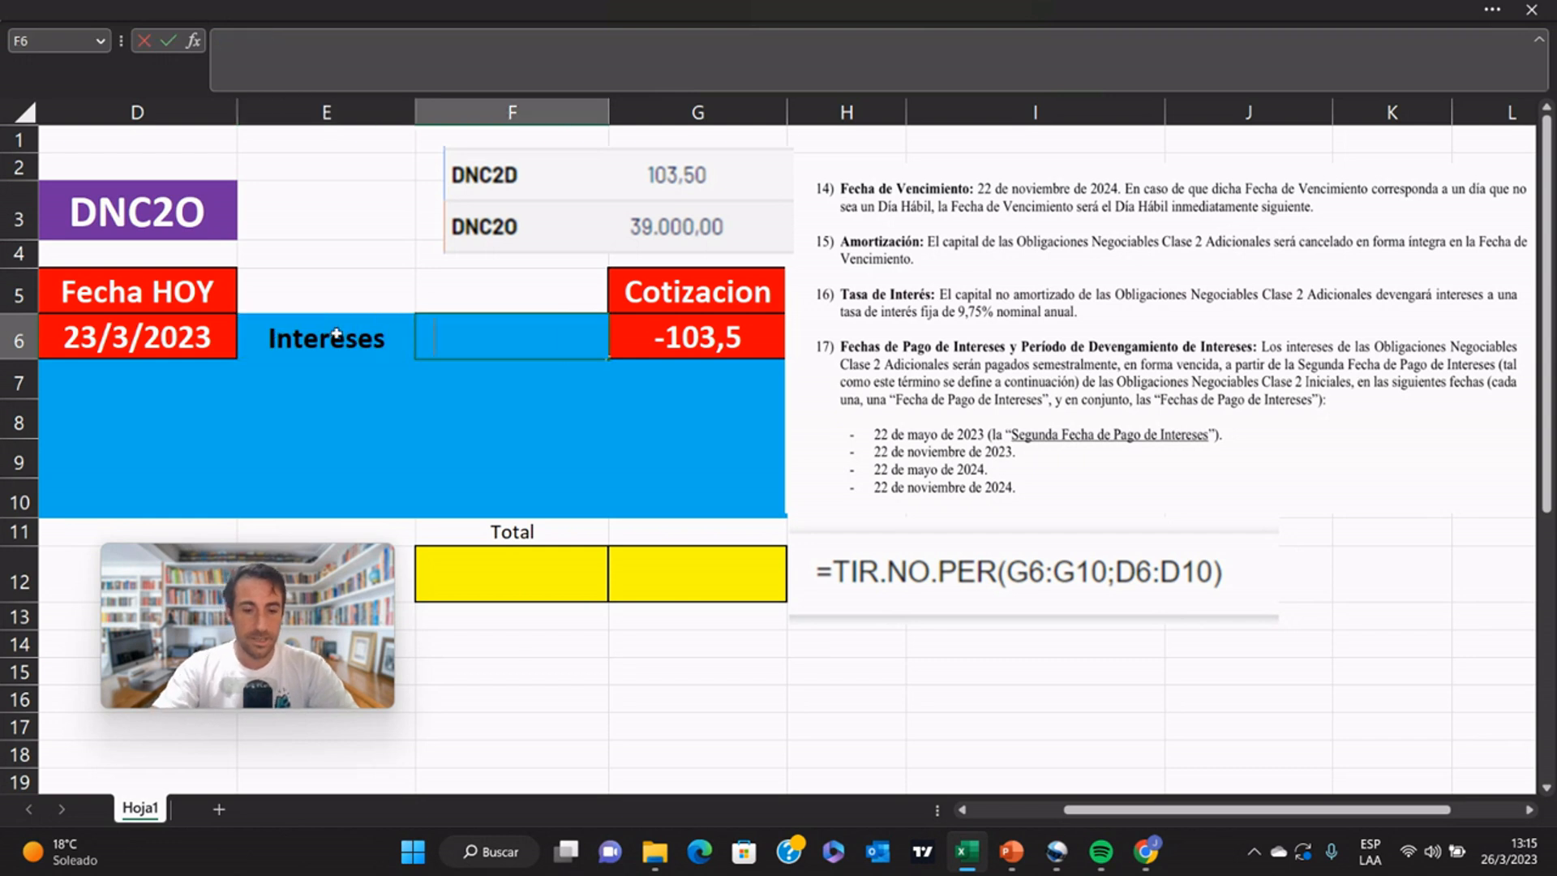
text(Amortizacion)
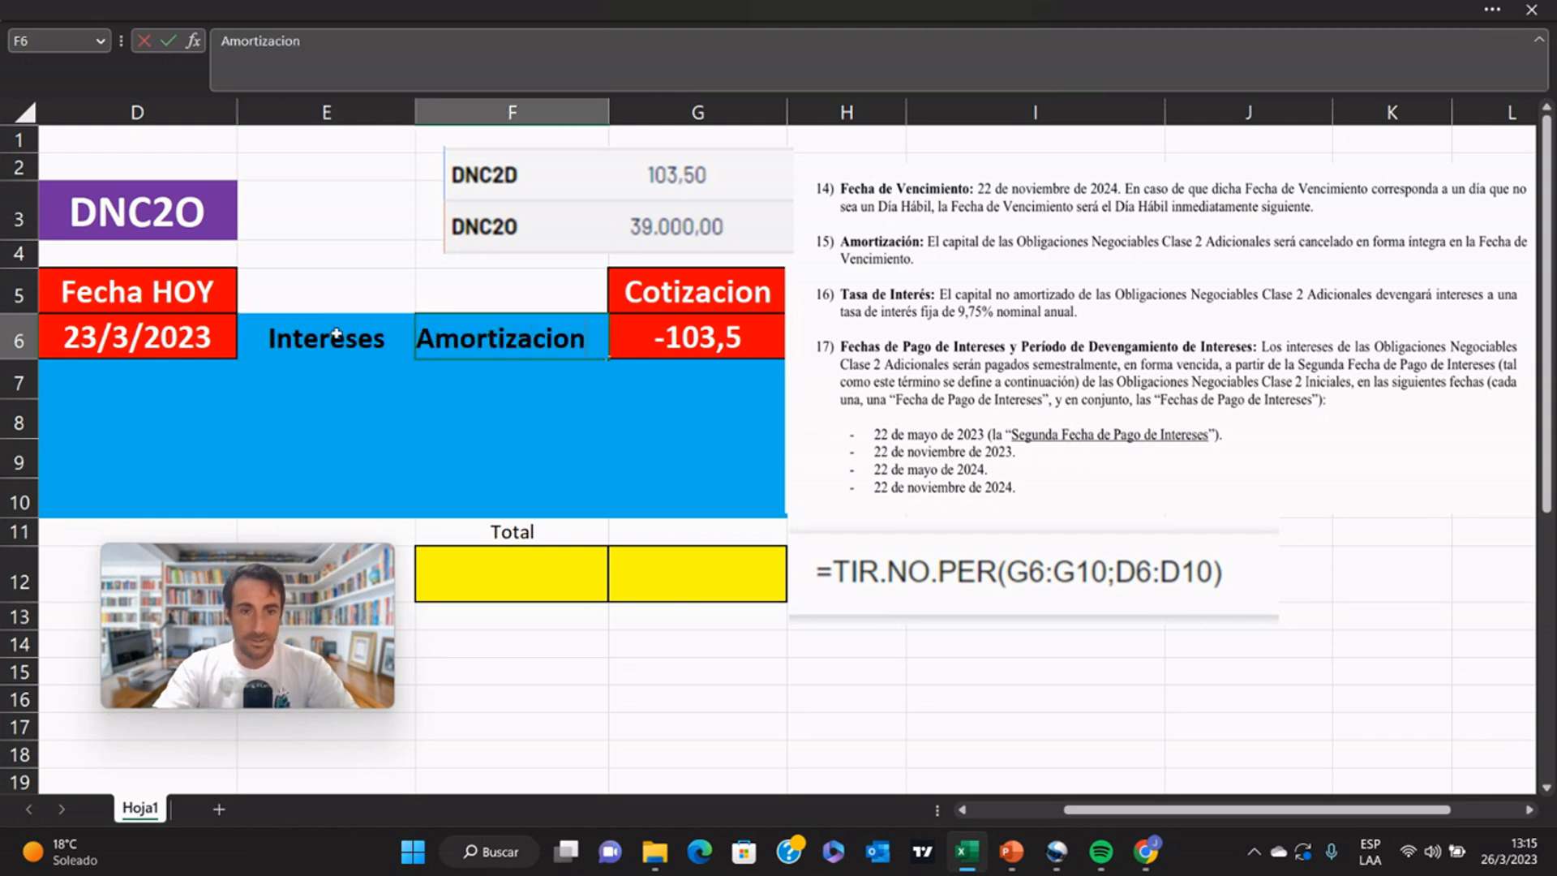
key(Return)
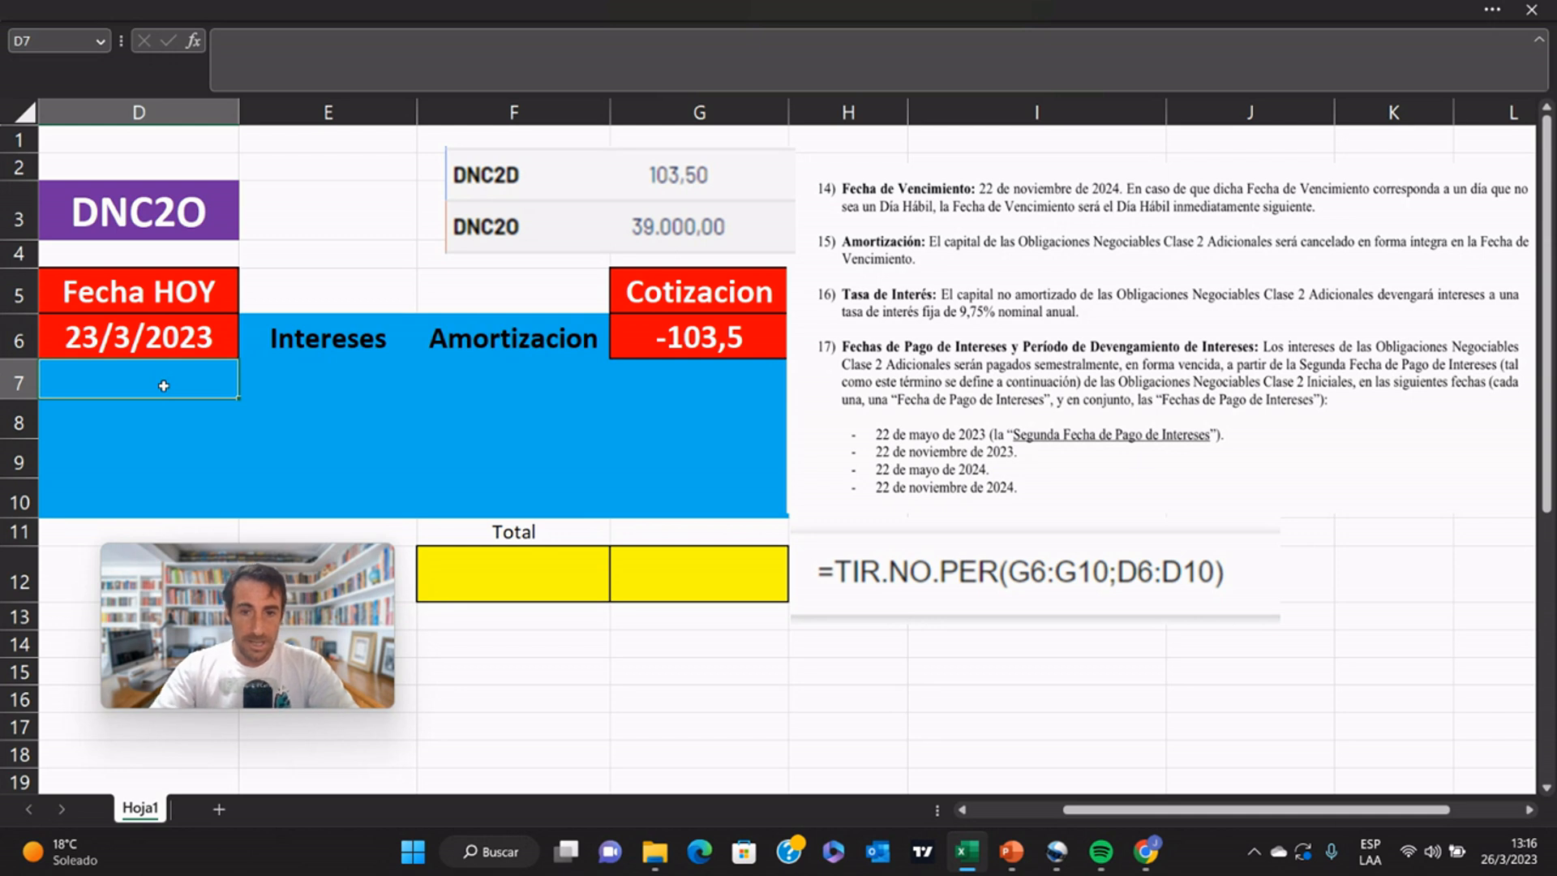
Step: Enter the interest payment dates 22/5/2023, 22/11/2023, 22/5/2024 and 22/11/2024 in cells D7 to D10
text(22)
text(/5)
text(/2023)
key(Return)
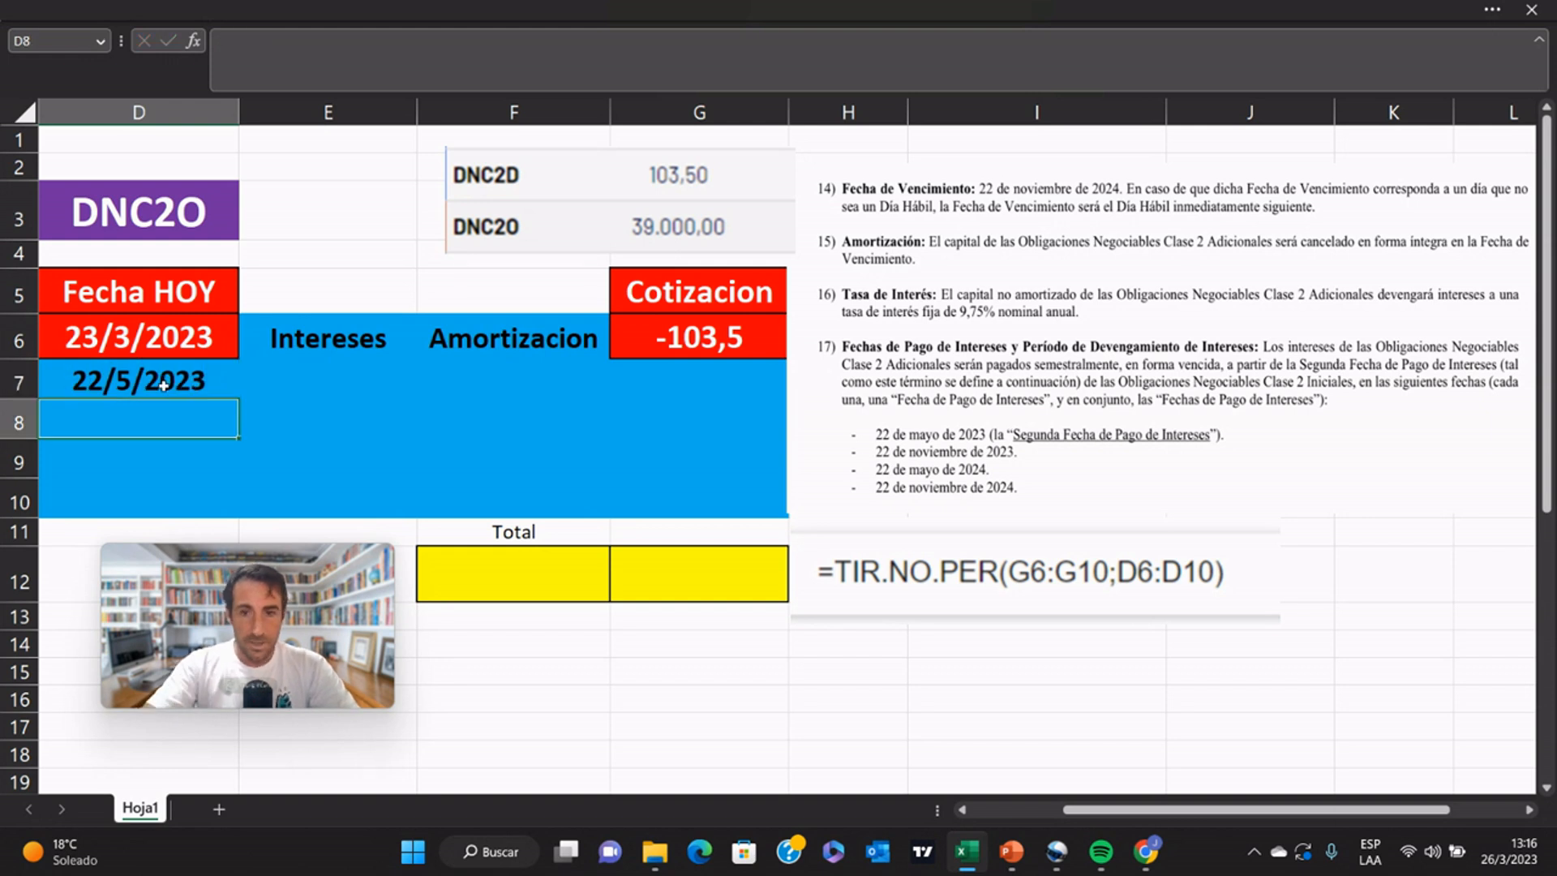
text(22/11/2023)
key(Return)
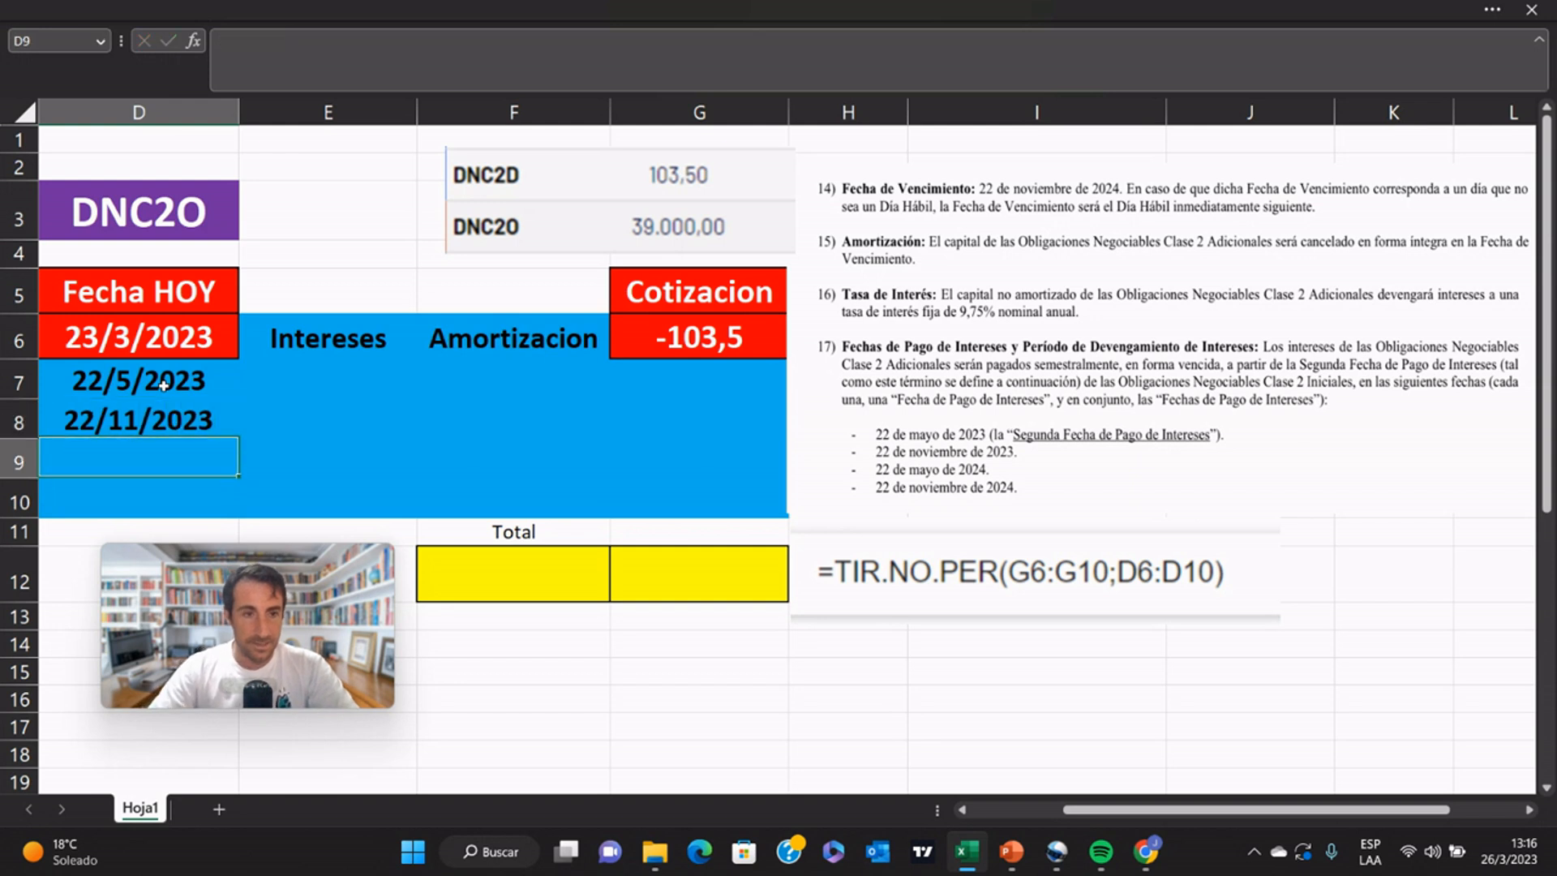
text(22)
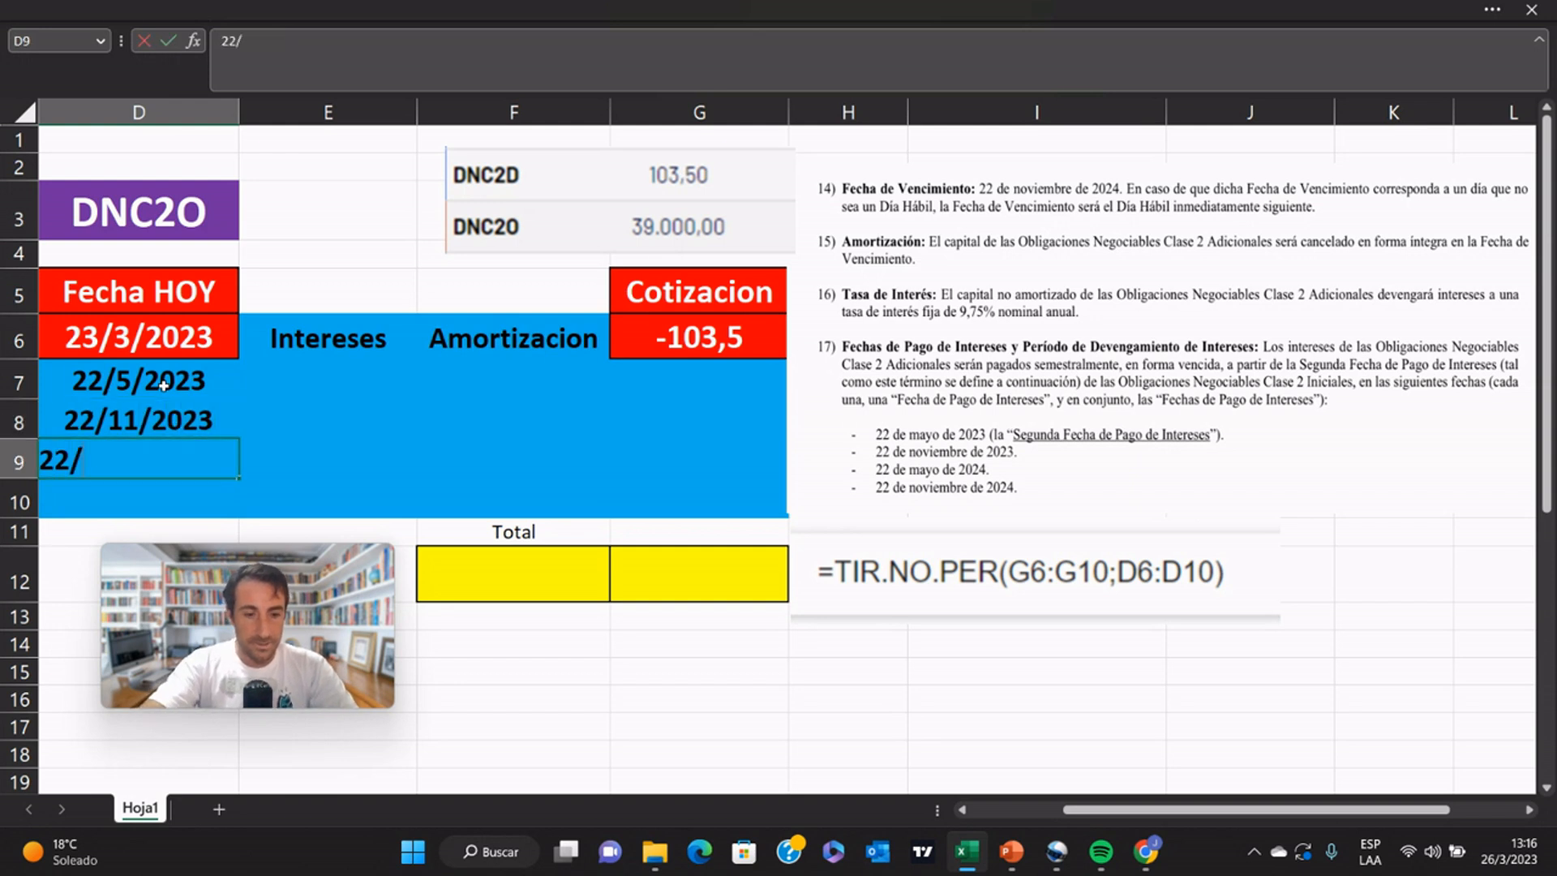
text(/5/2024)
key(Return)
text(22/11)
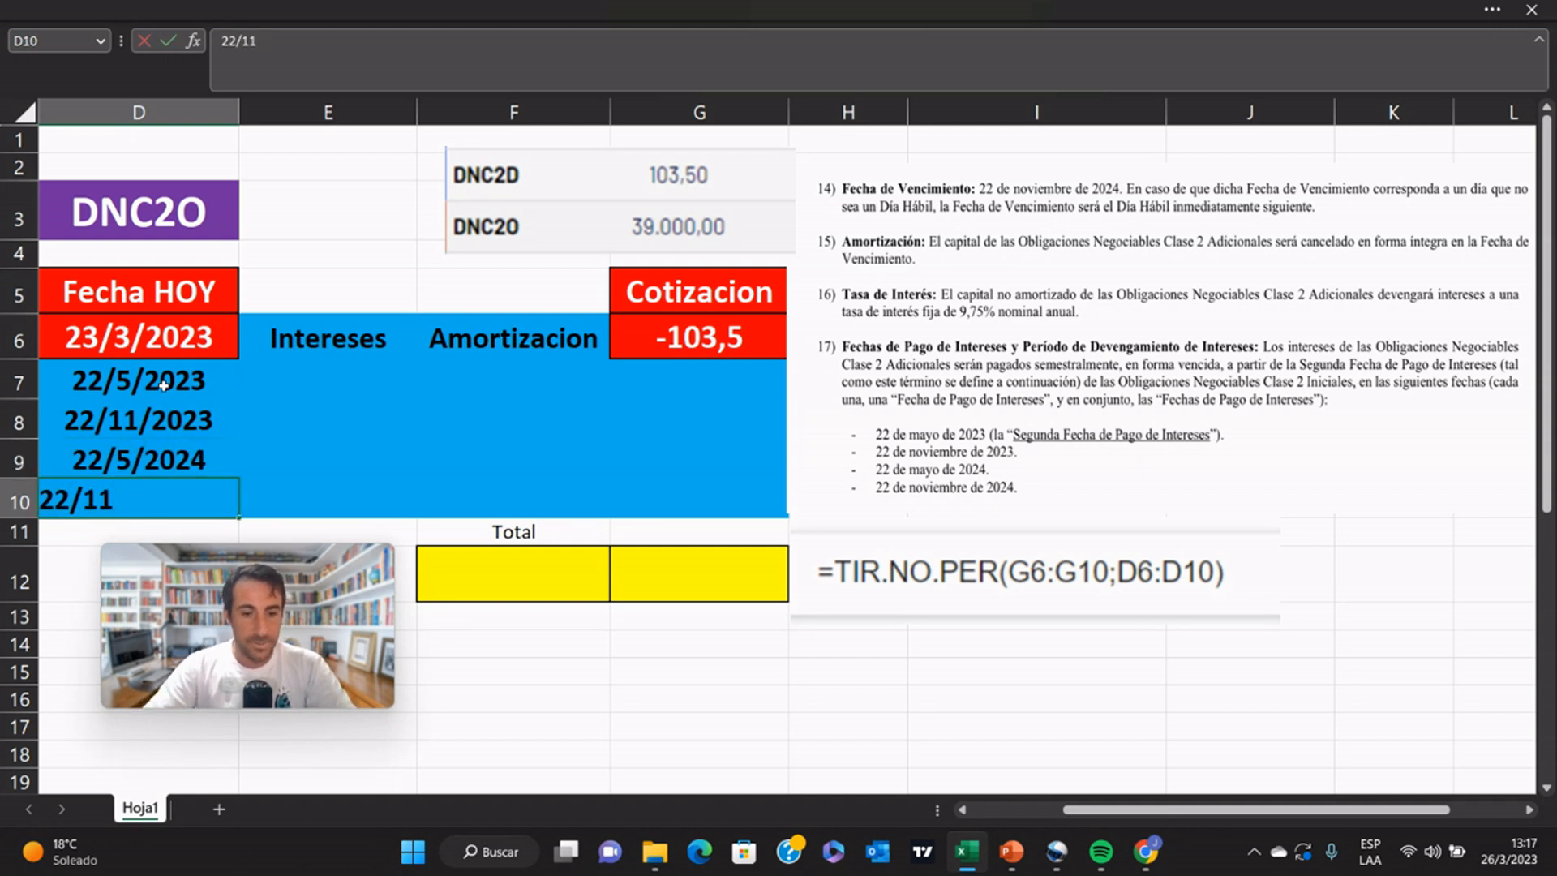
text(/2024)
key(Up)
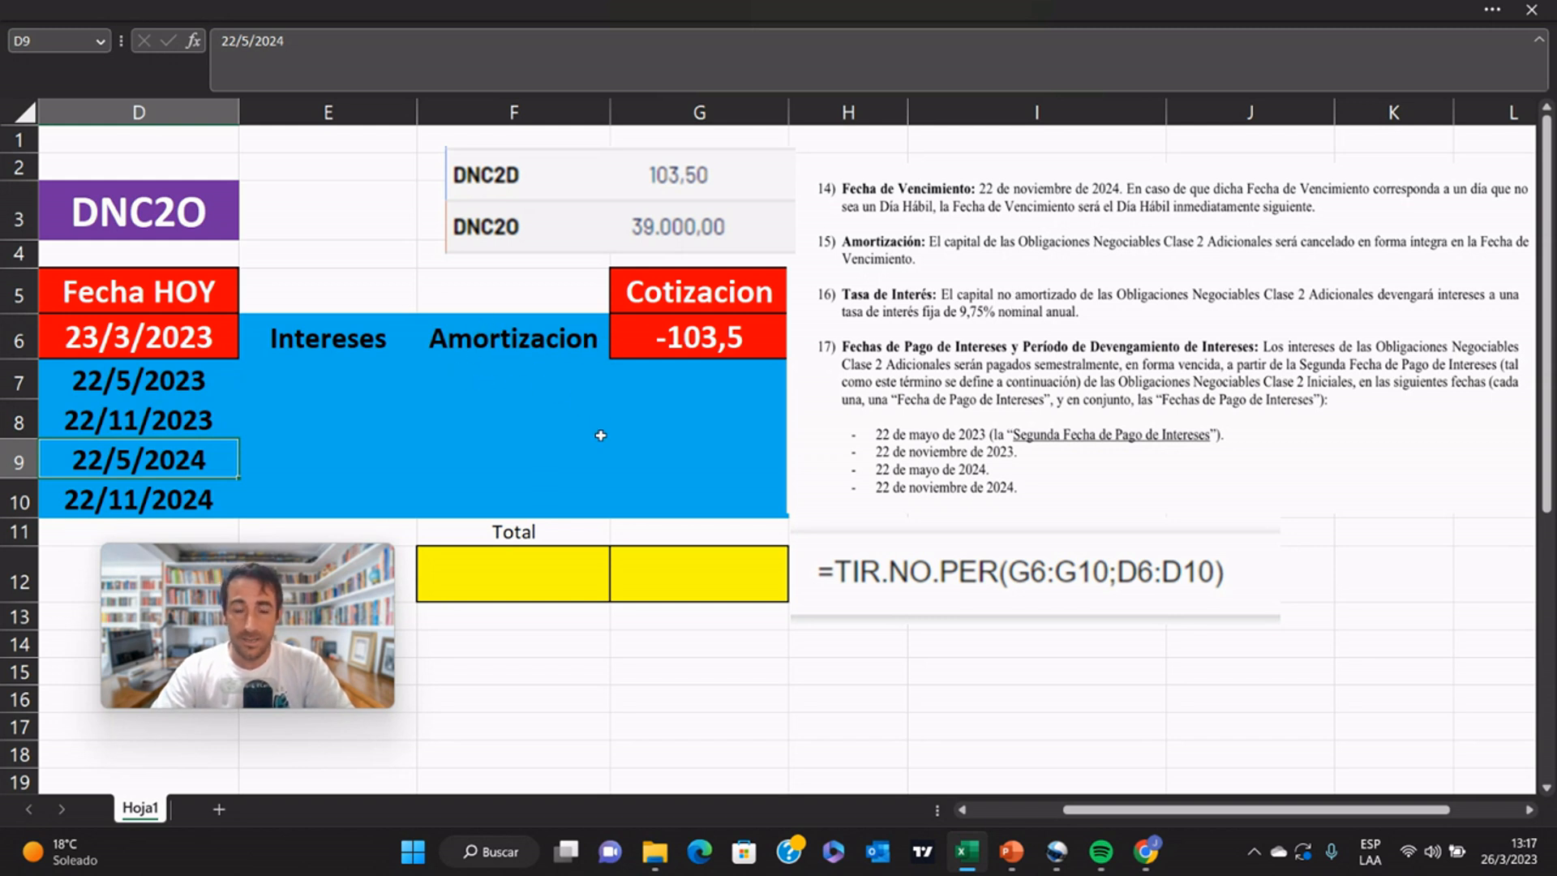
Step: Fill the Amortizacion column with 100 in F10 and 0 in F7, F8 and F9
click(567, 508)
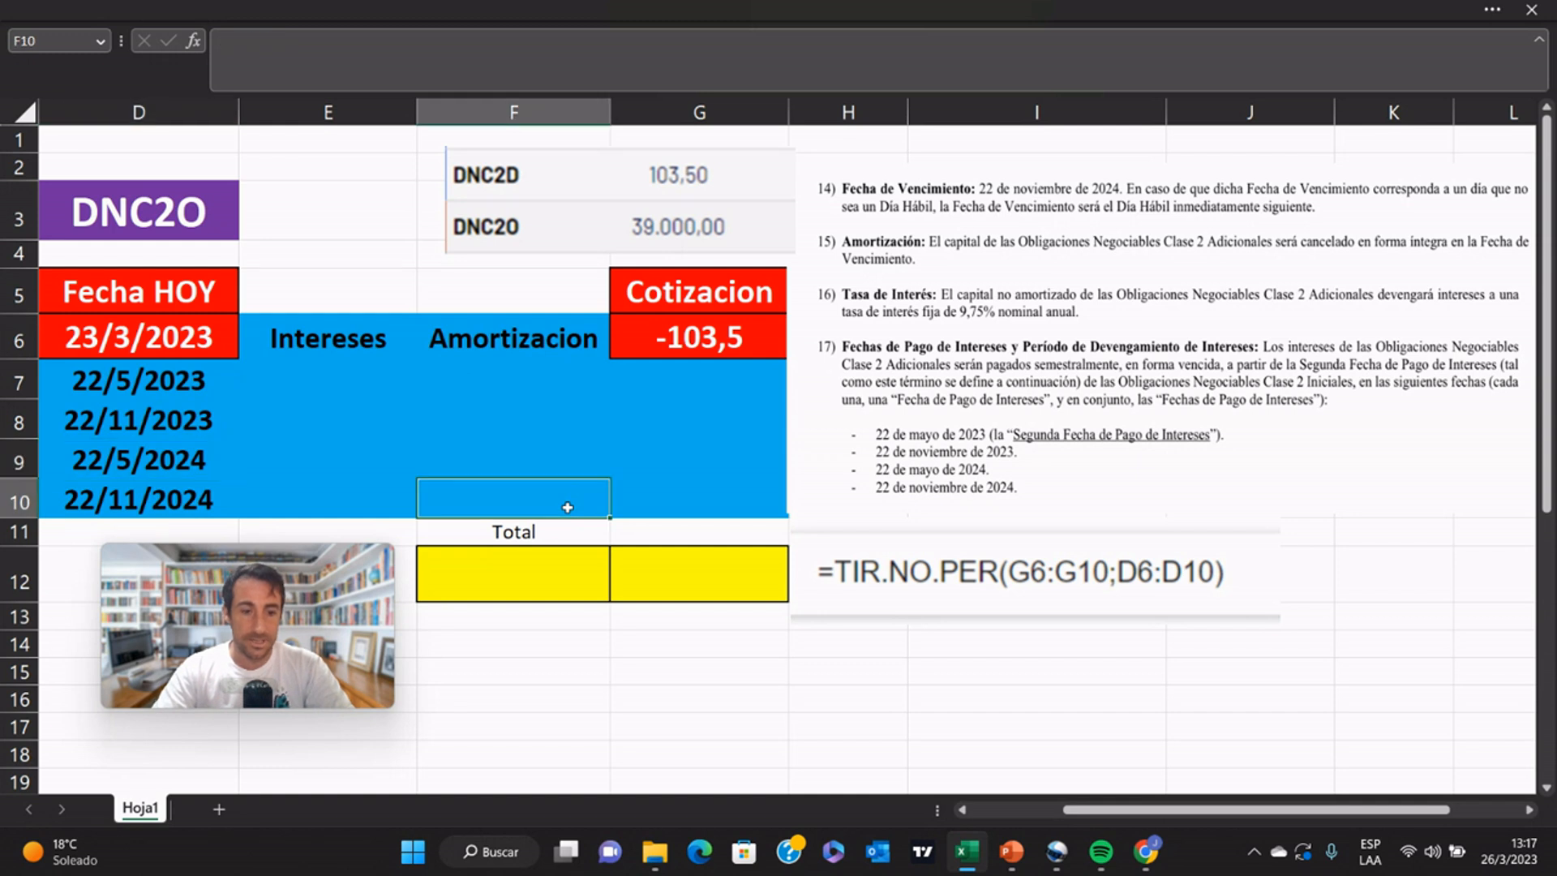
text(100)
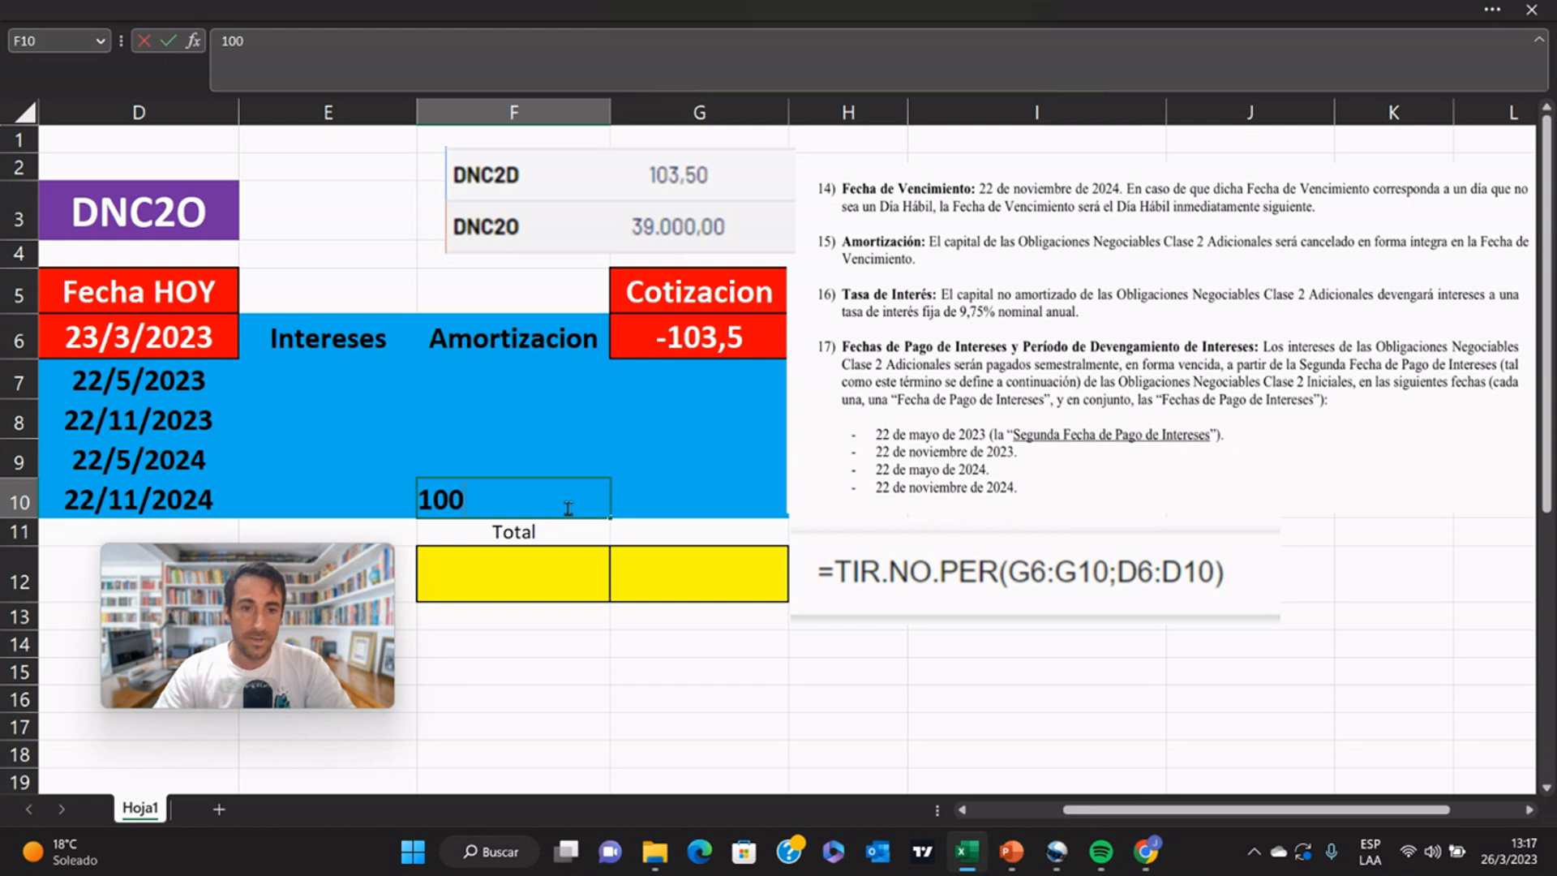
key(Up)
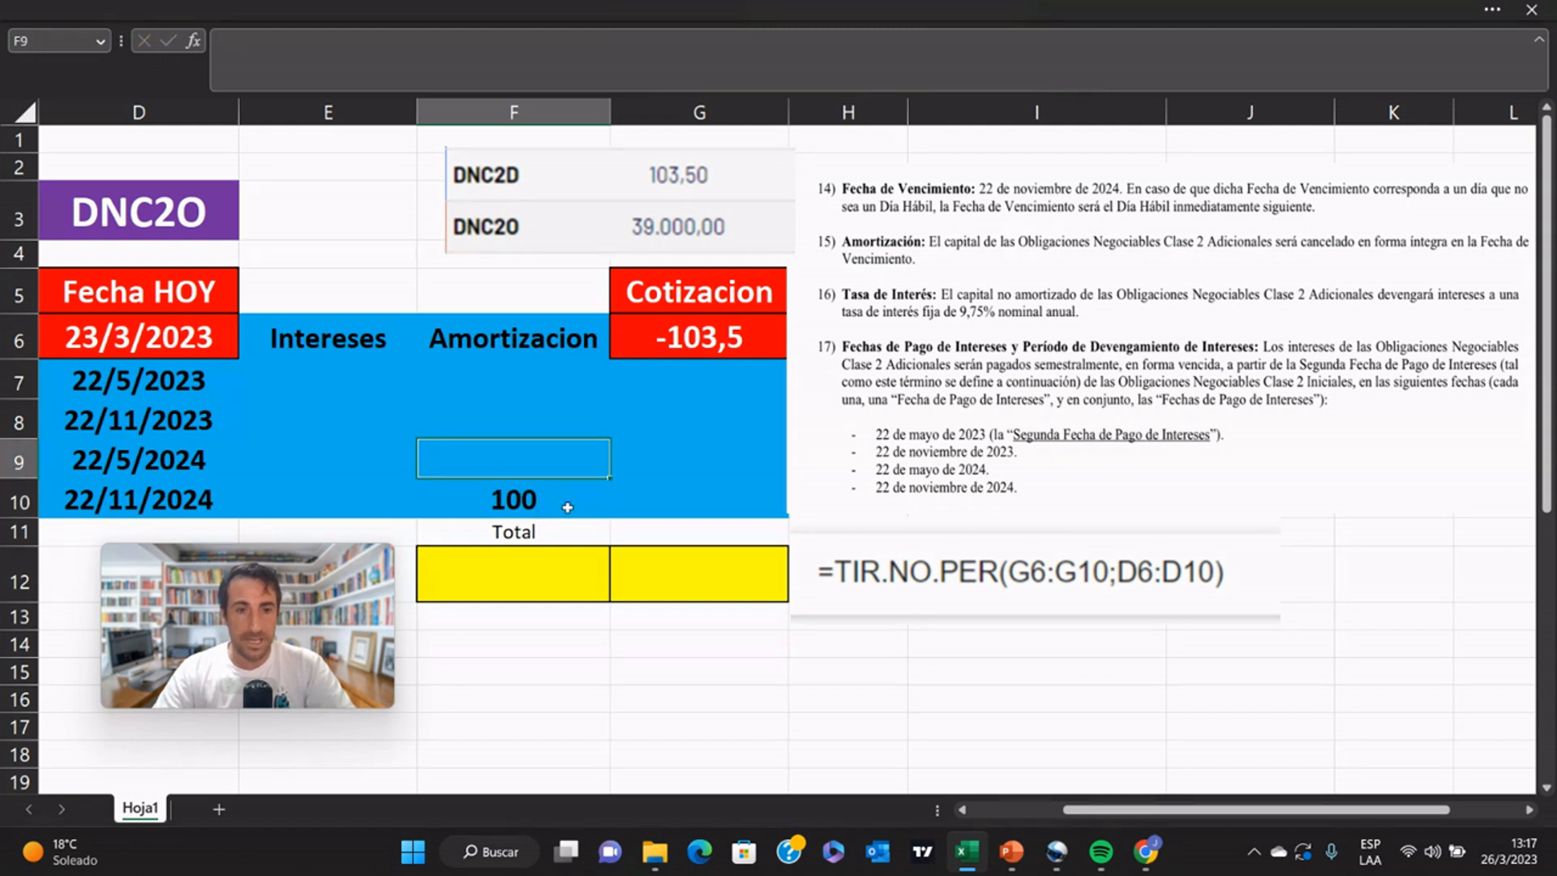
key(Up)
key(Up)
key(Up)
key(Down)
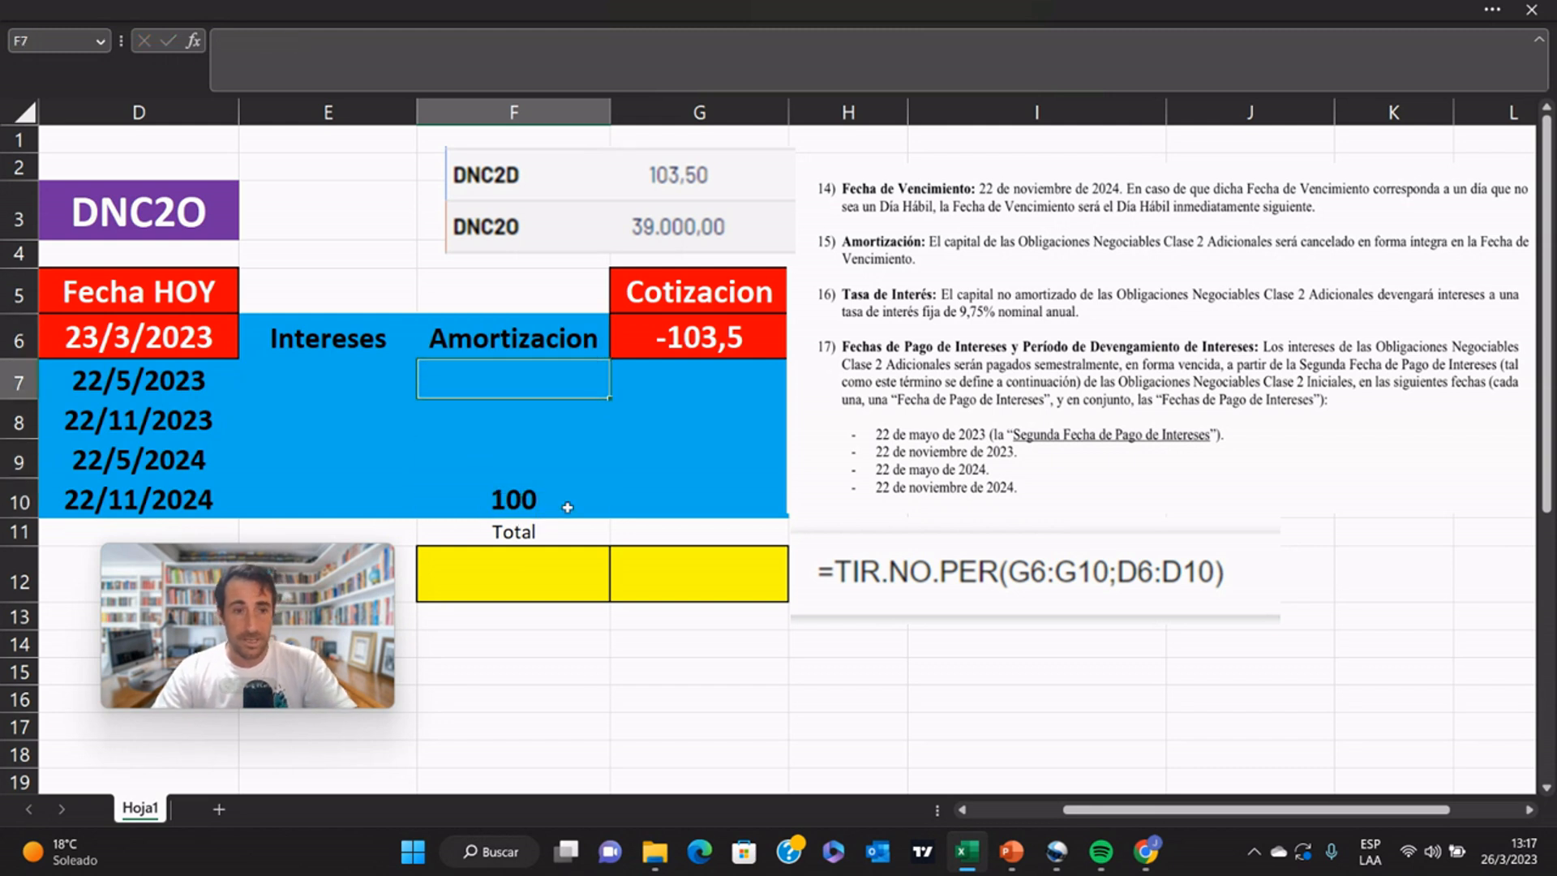
text(0)
key(Return)
text(0)
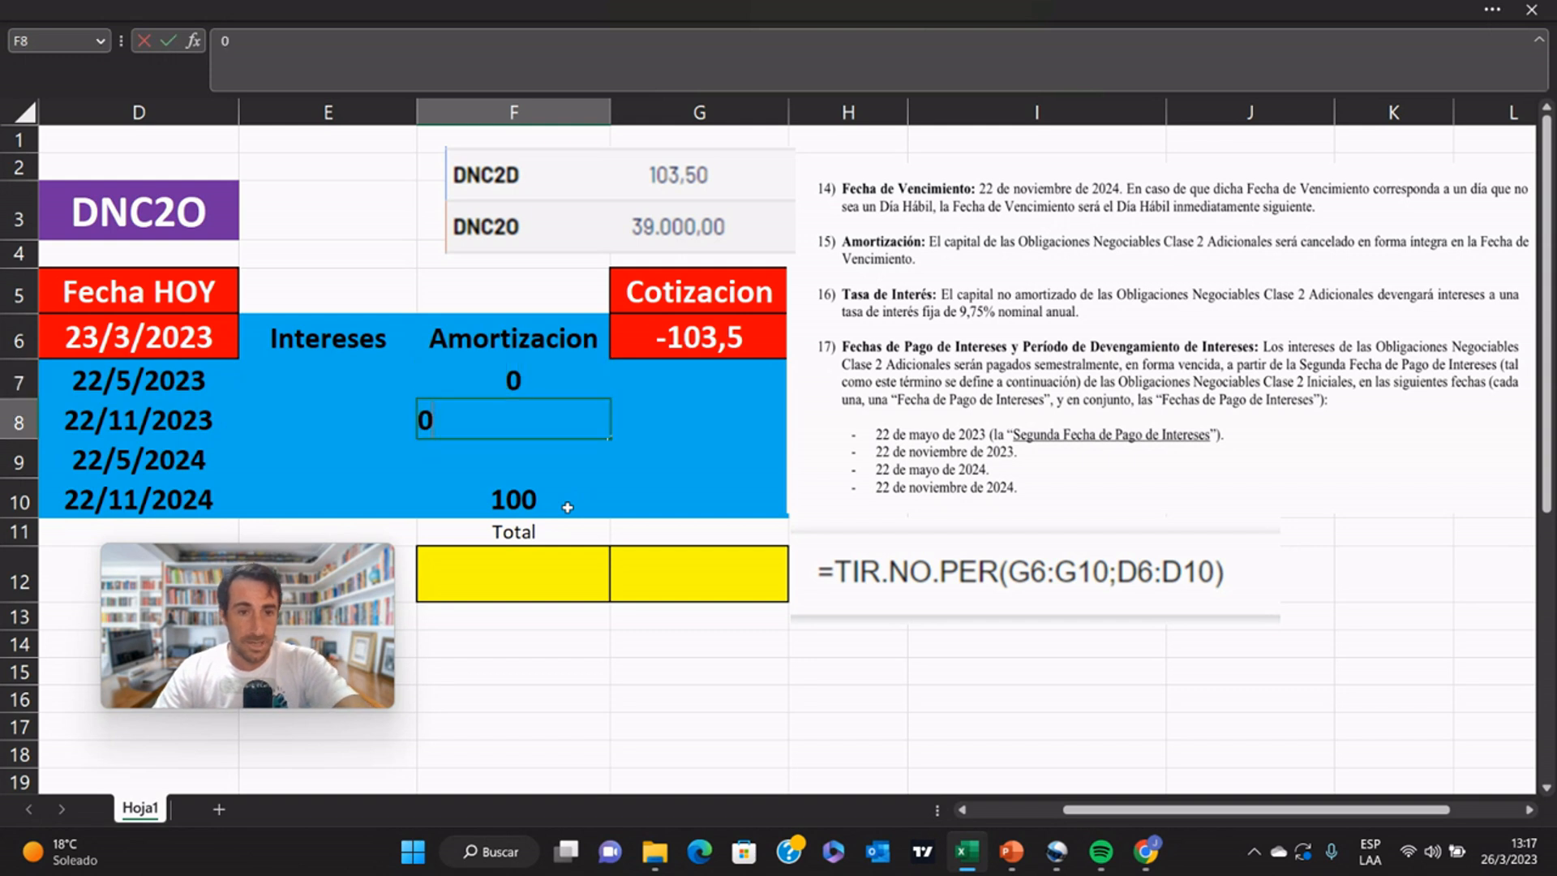
key(Return)
text(0)
key(Return)
key(Left)
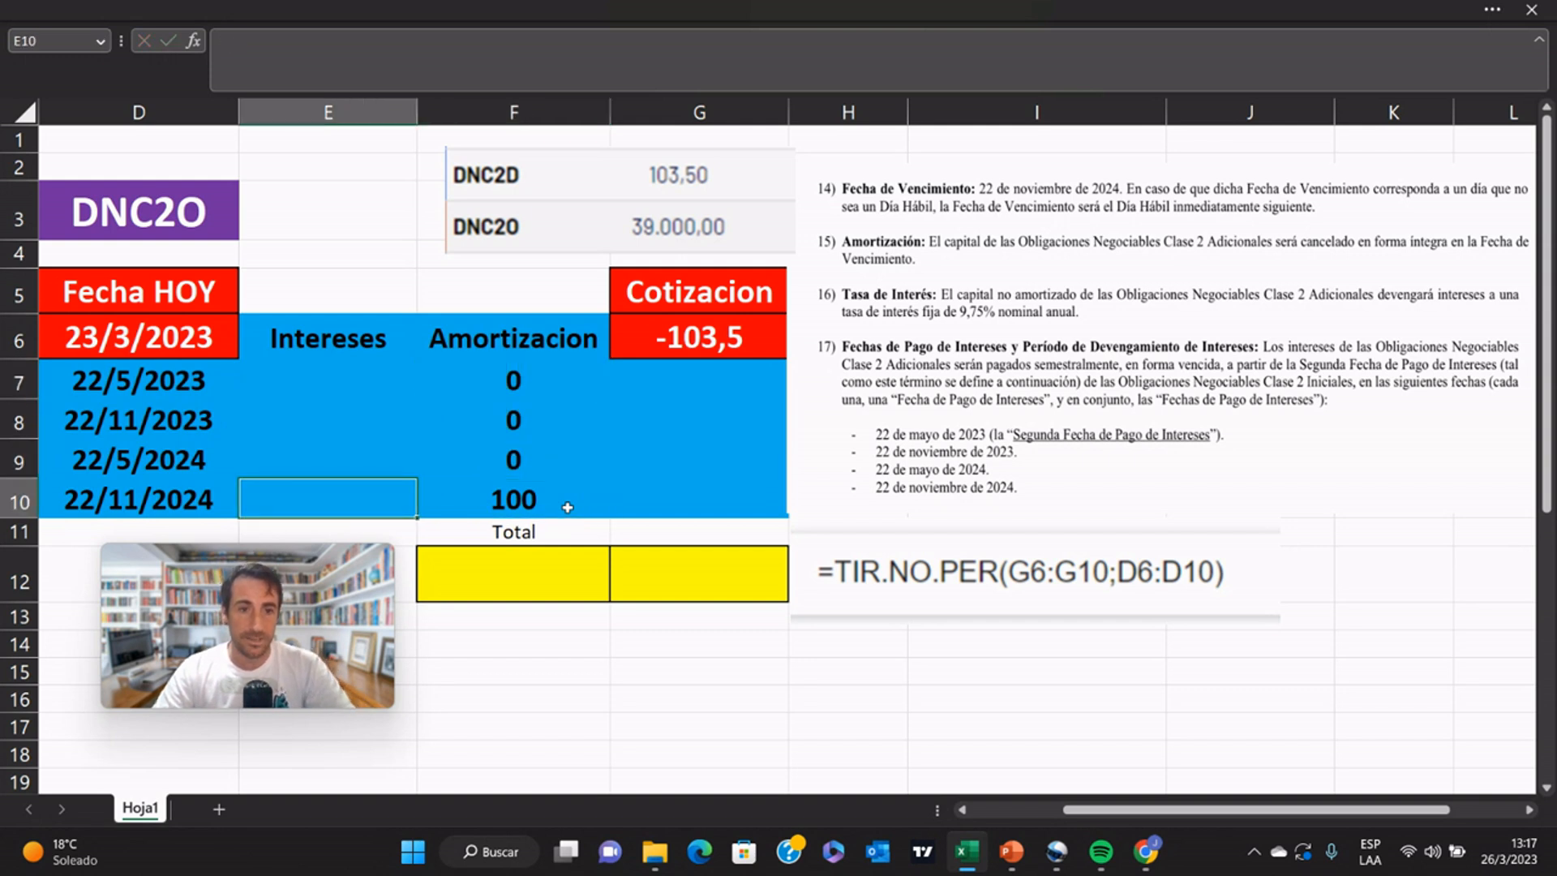
key(Up)
key(Up)
key(Up)
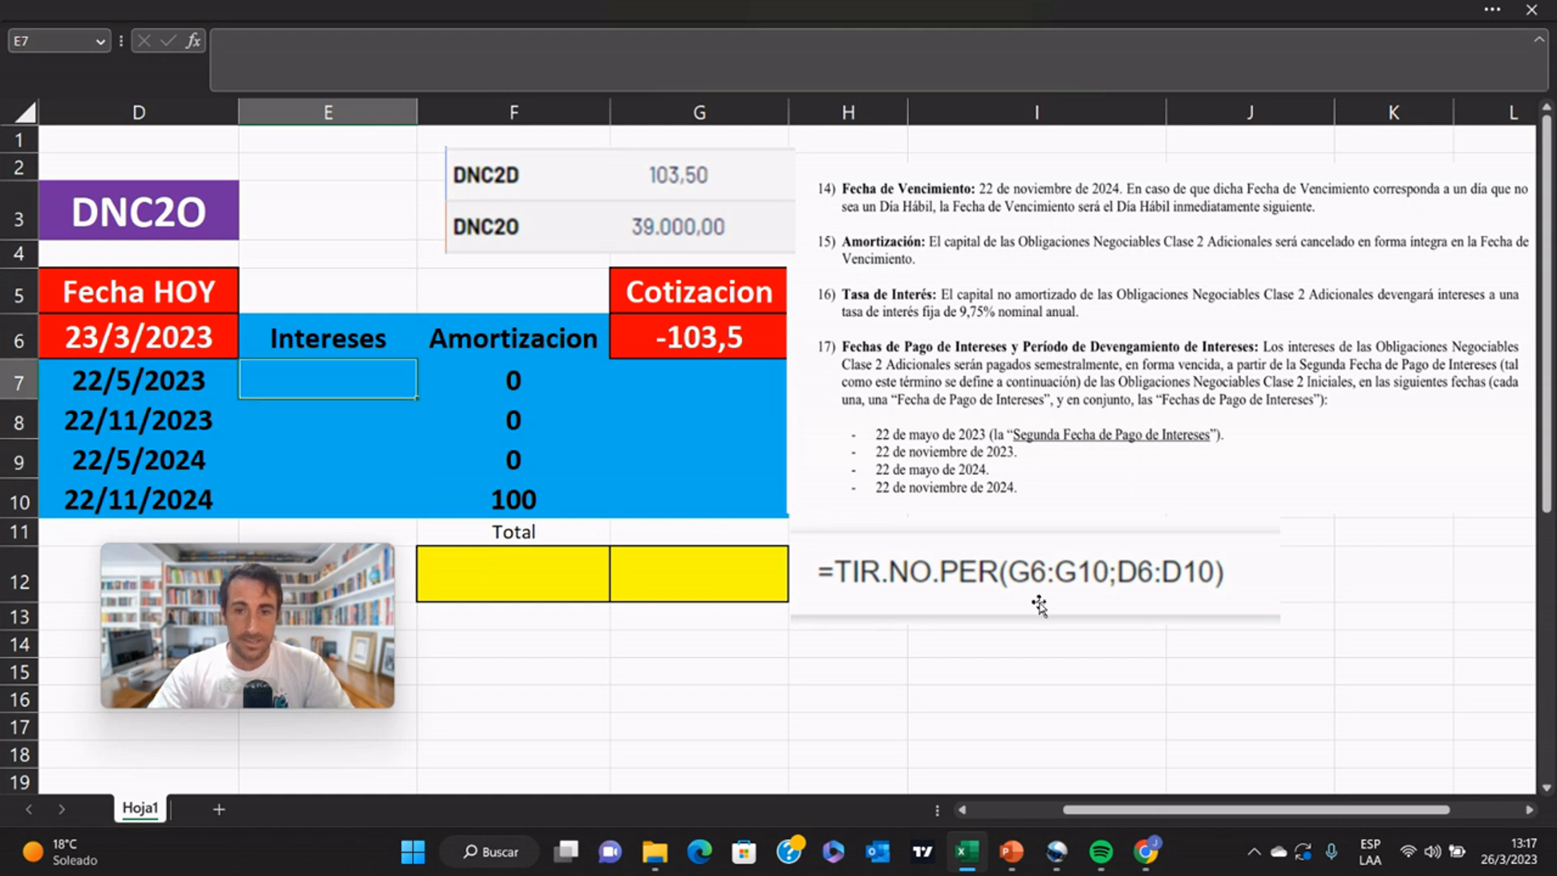
key(Down)
key(Down)
key(Down)
key(Down)
key(Down)
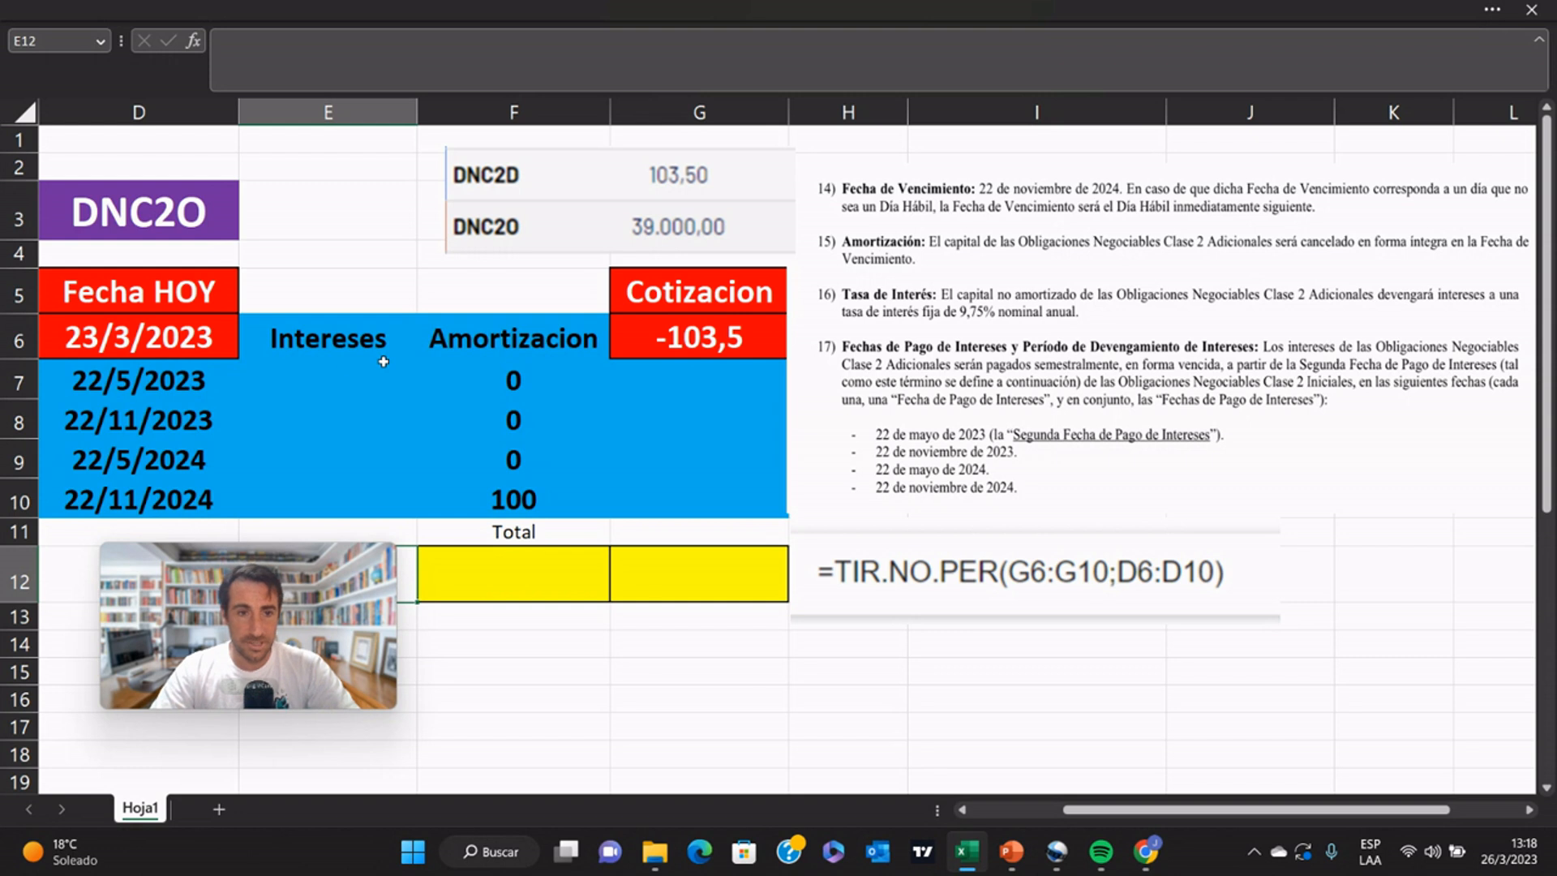
Step: Calculate the first semiannual interest payment in E7 with the formula =(9,75%/2)*100
click(322, 381)
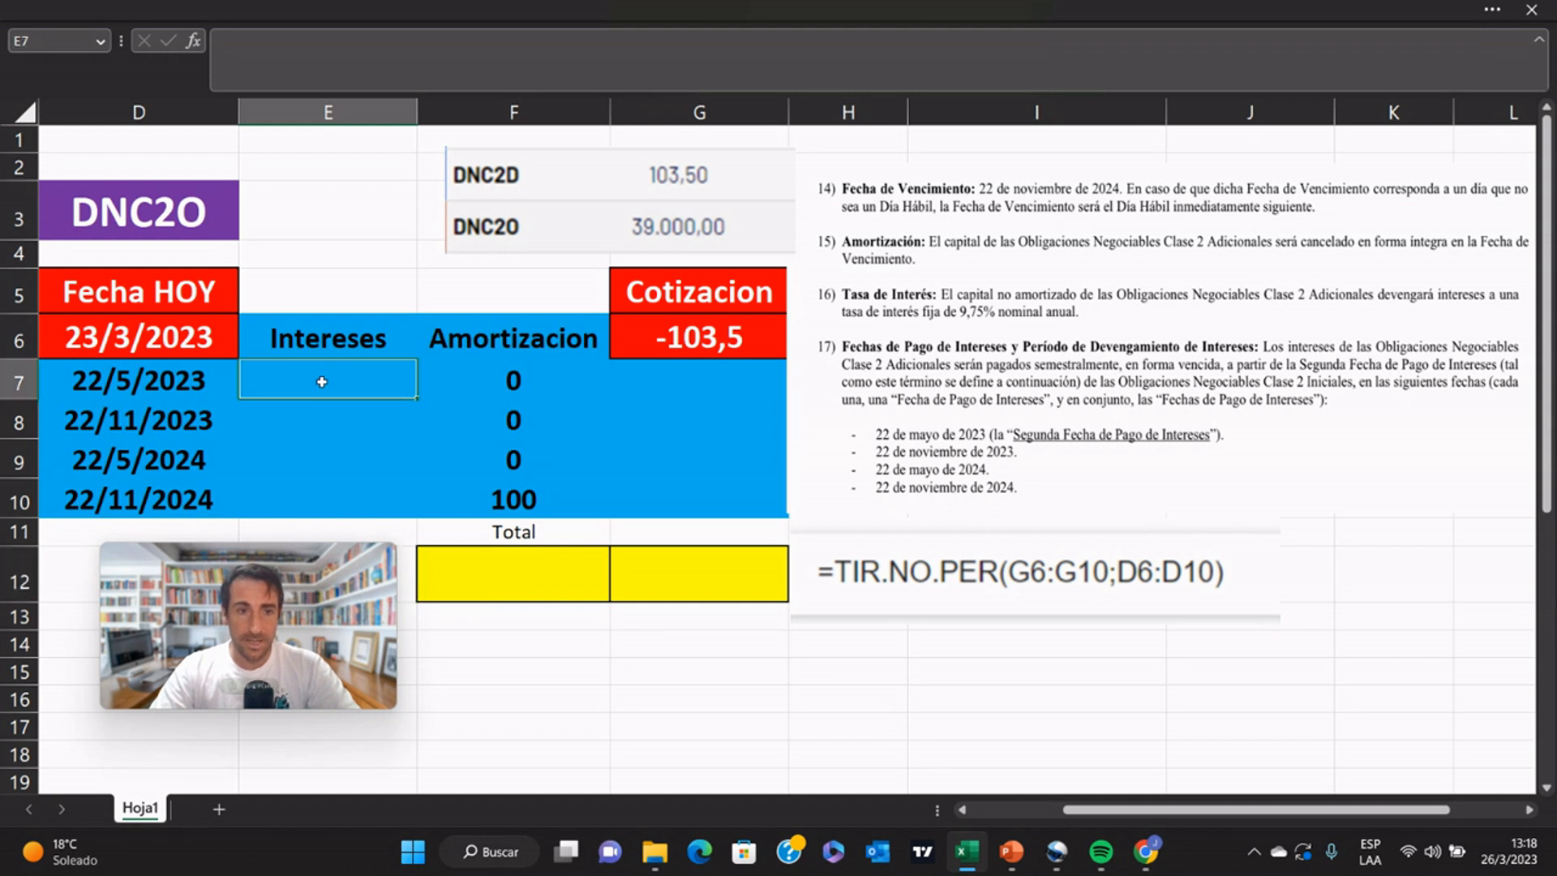
text(=)
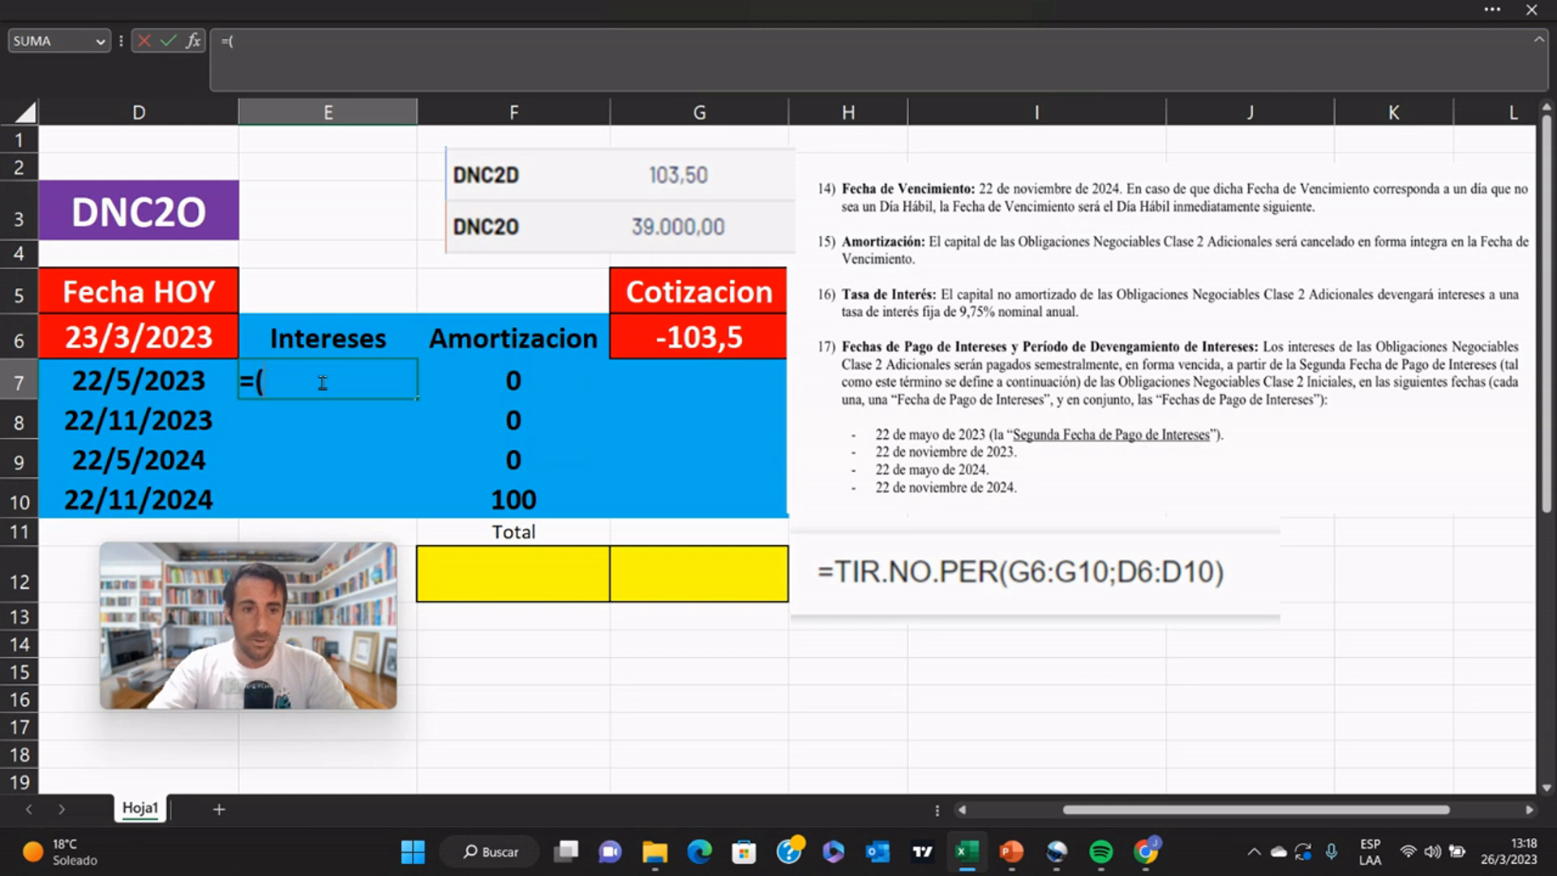
text((9)
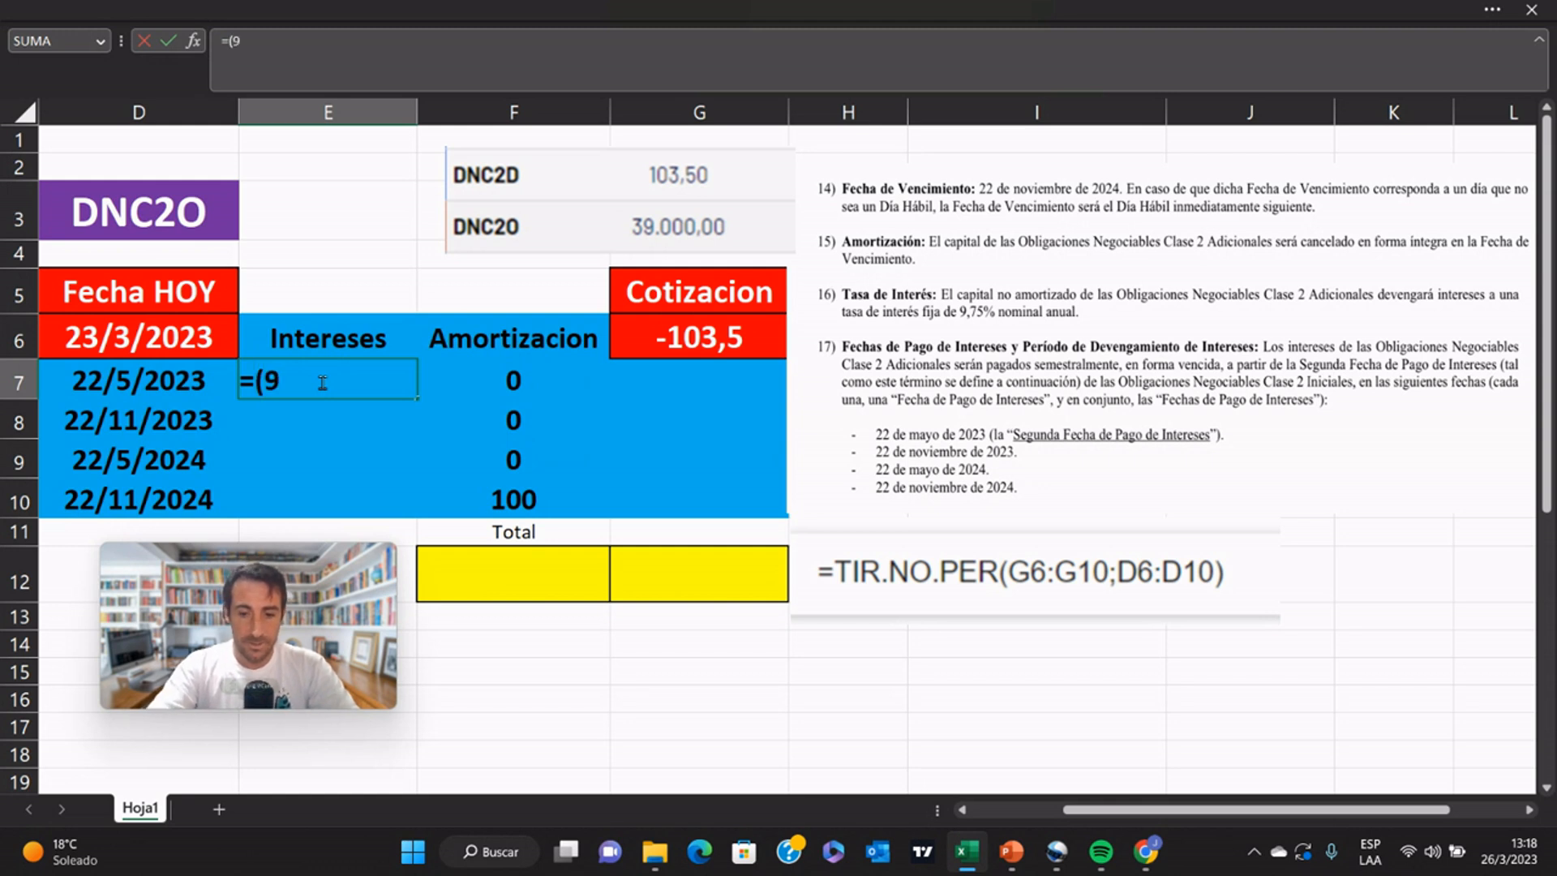
text(,75%/2)
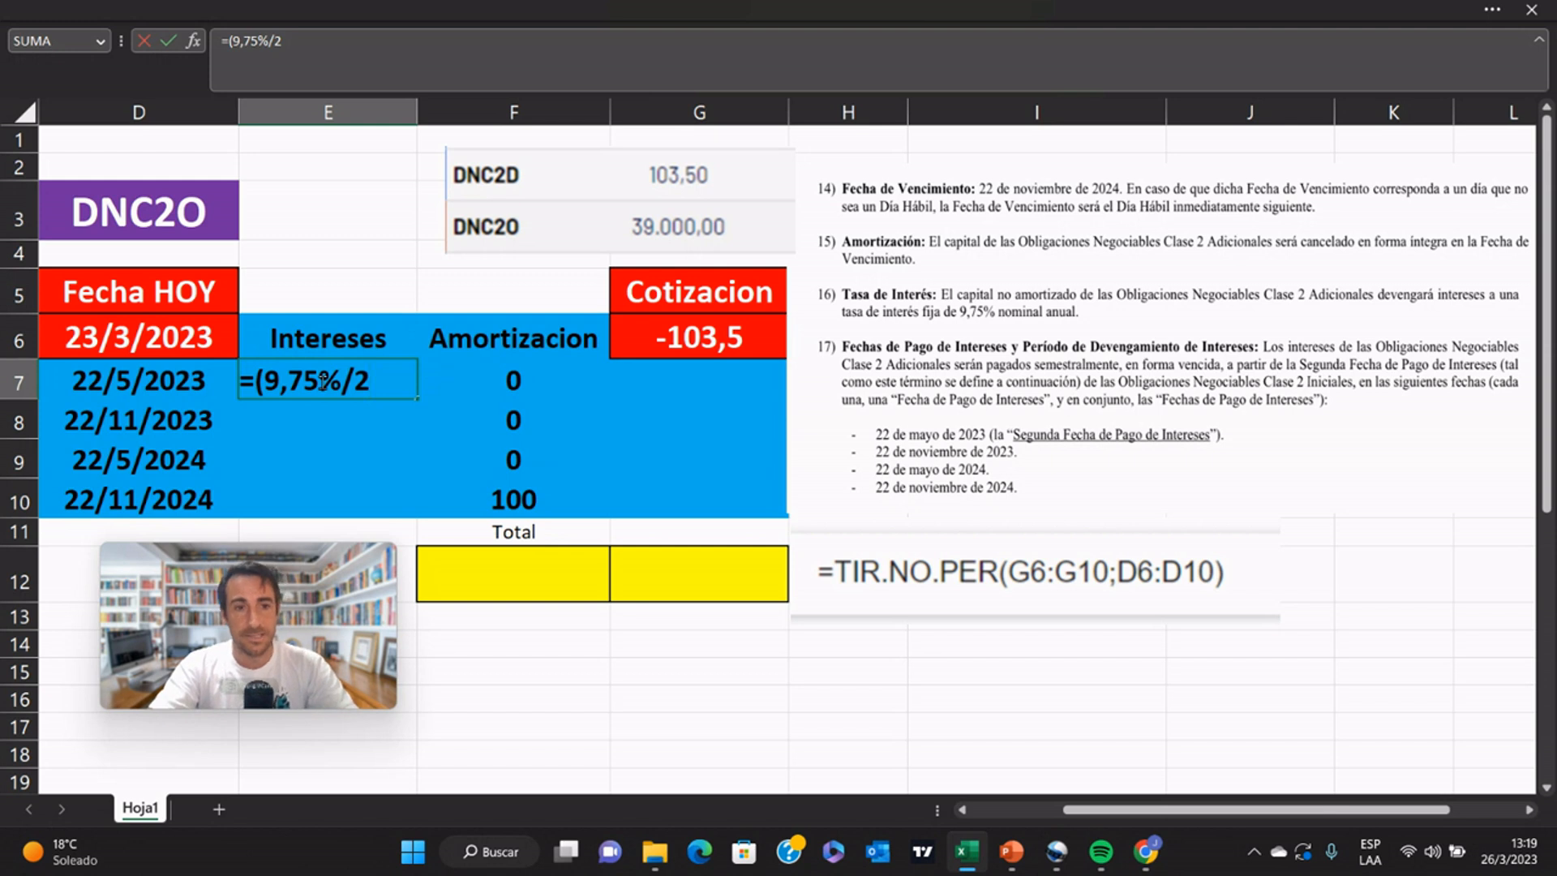
text()*100)
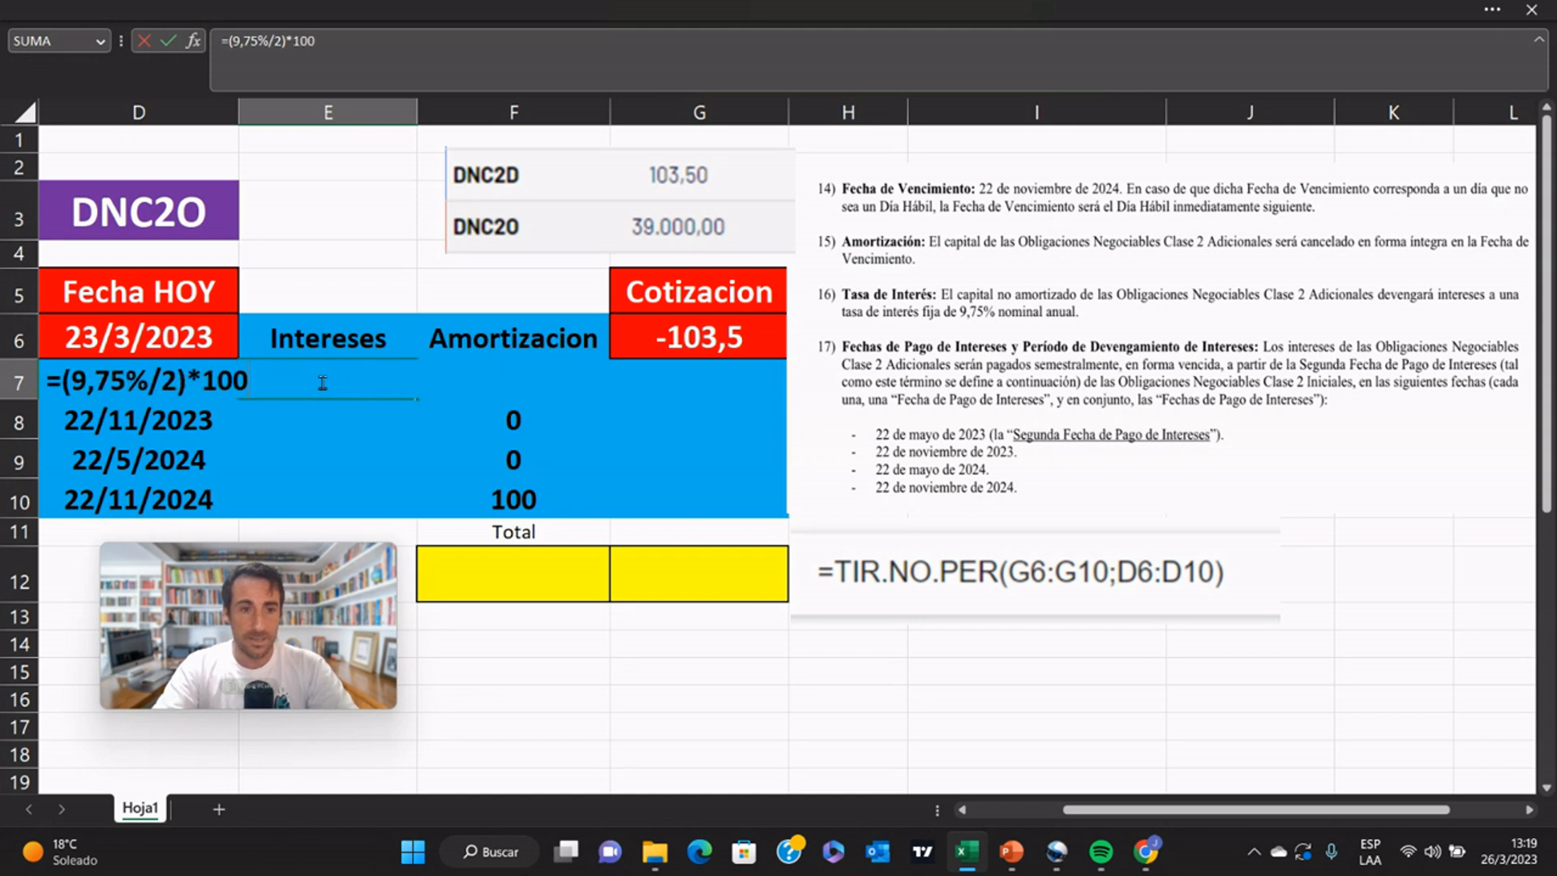
key(Return)
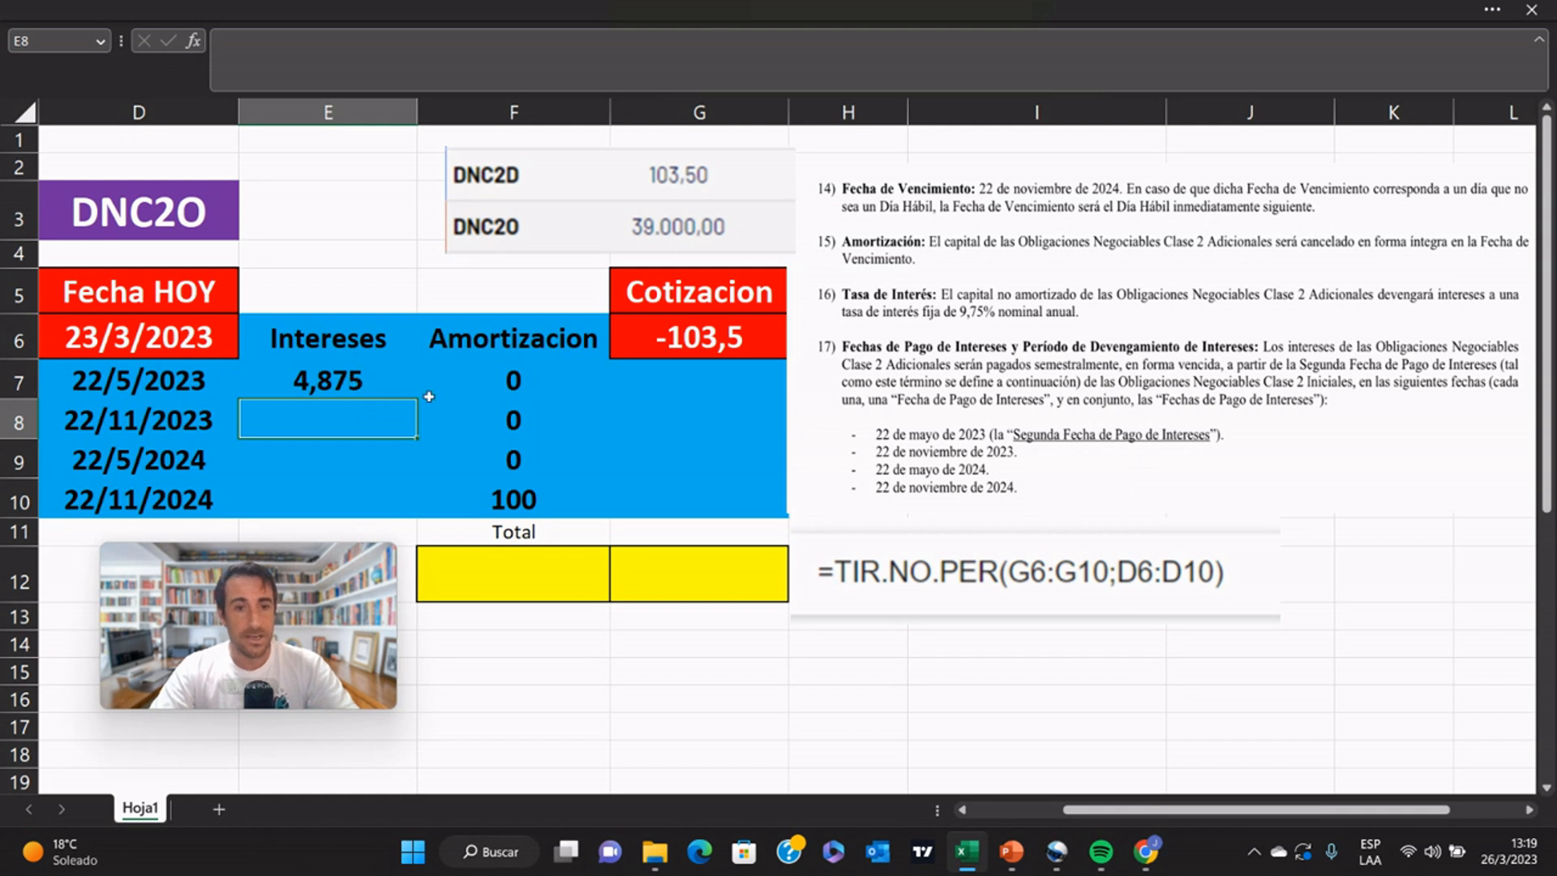
Step: Copy the interest formula from E7 into E8:E10 for the remaining payment dates
click(368, 387)
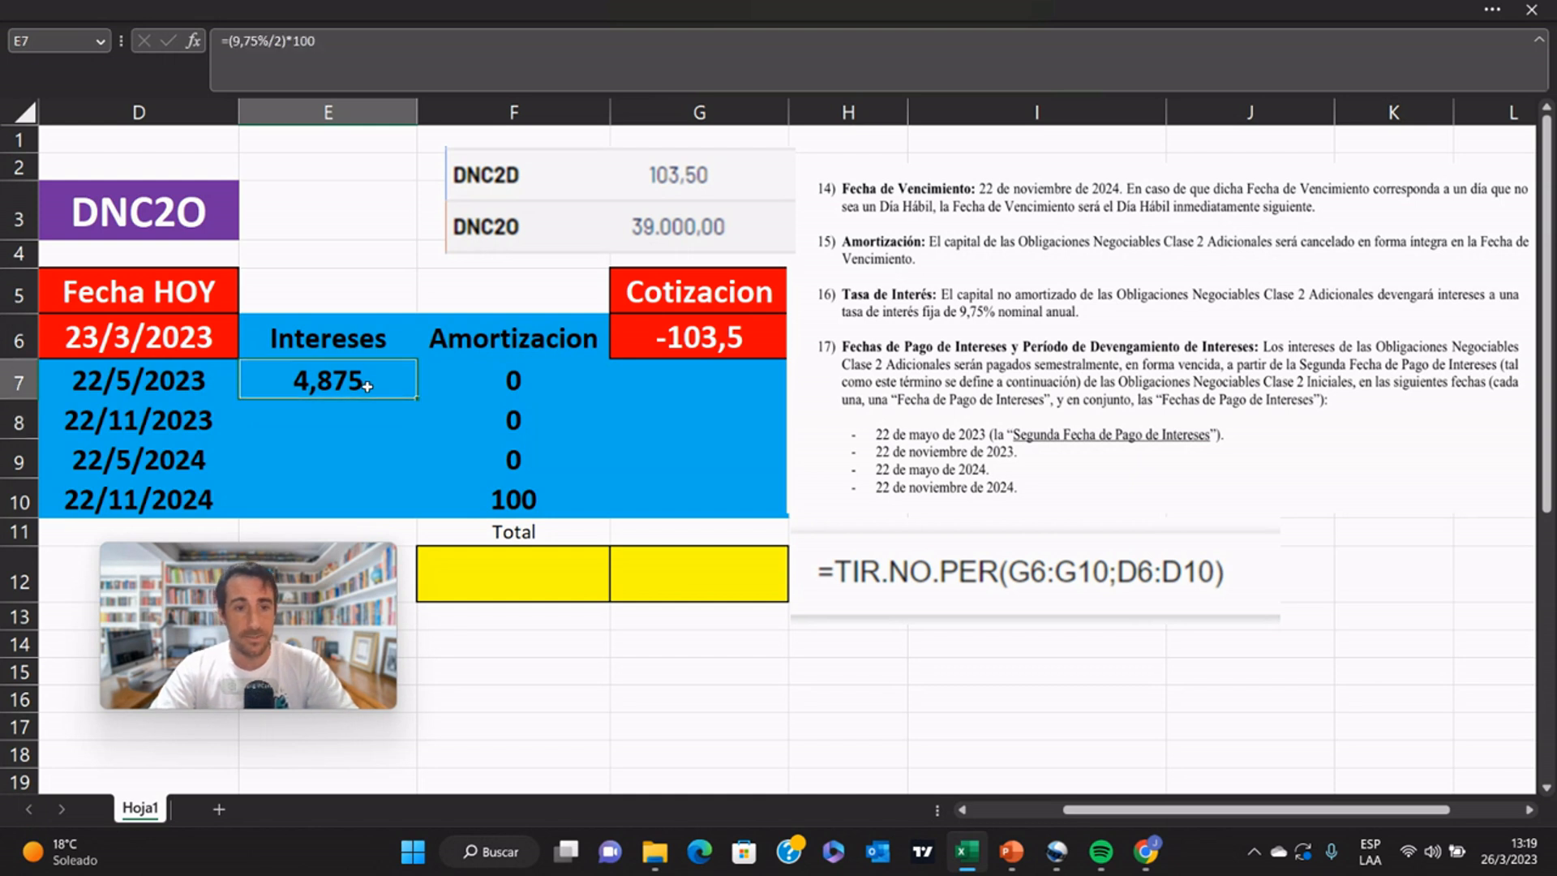
right_click(368, 386)
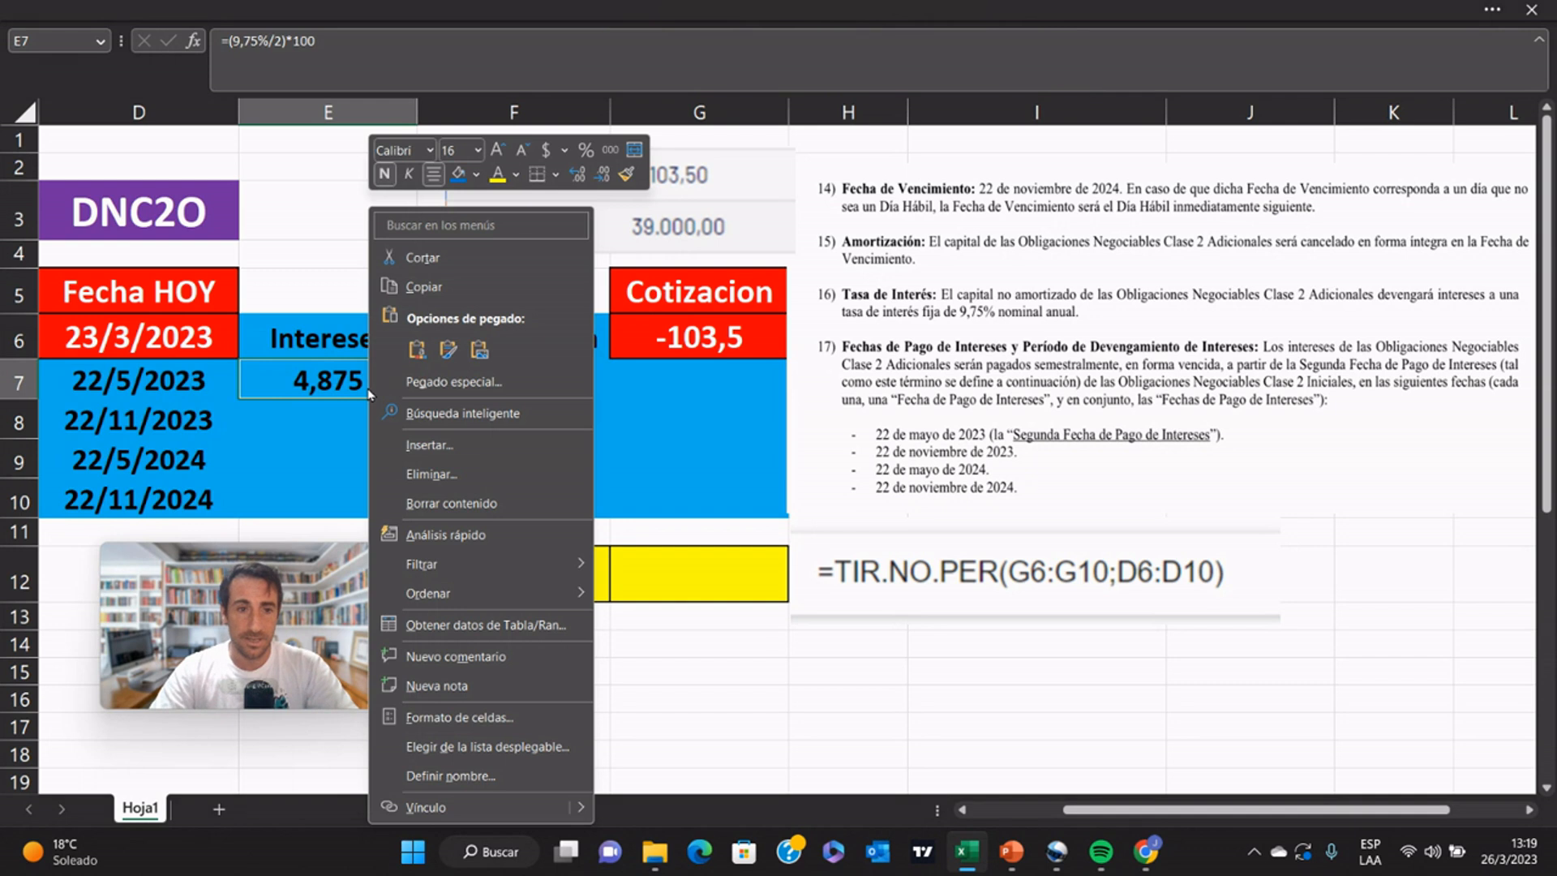
click(407, 293)
click(318, 415)
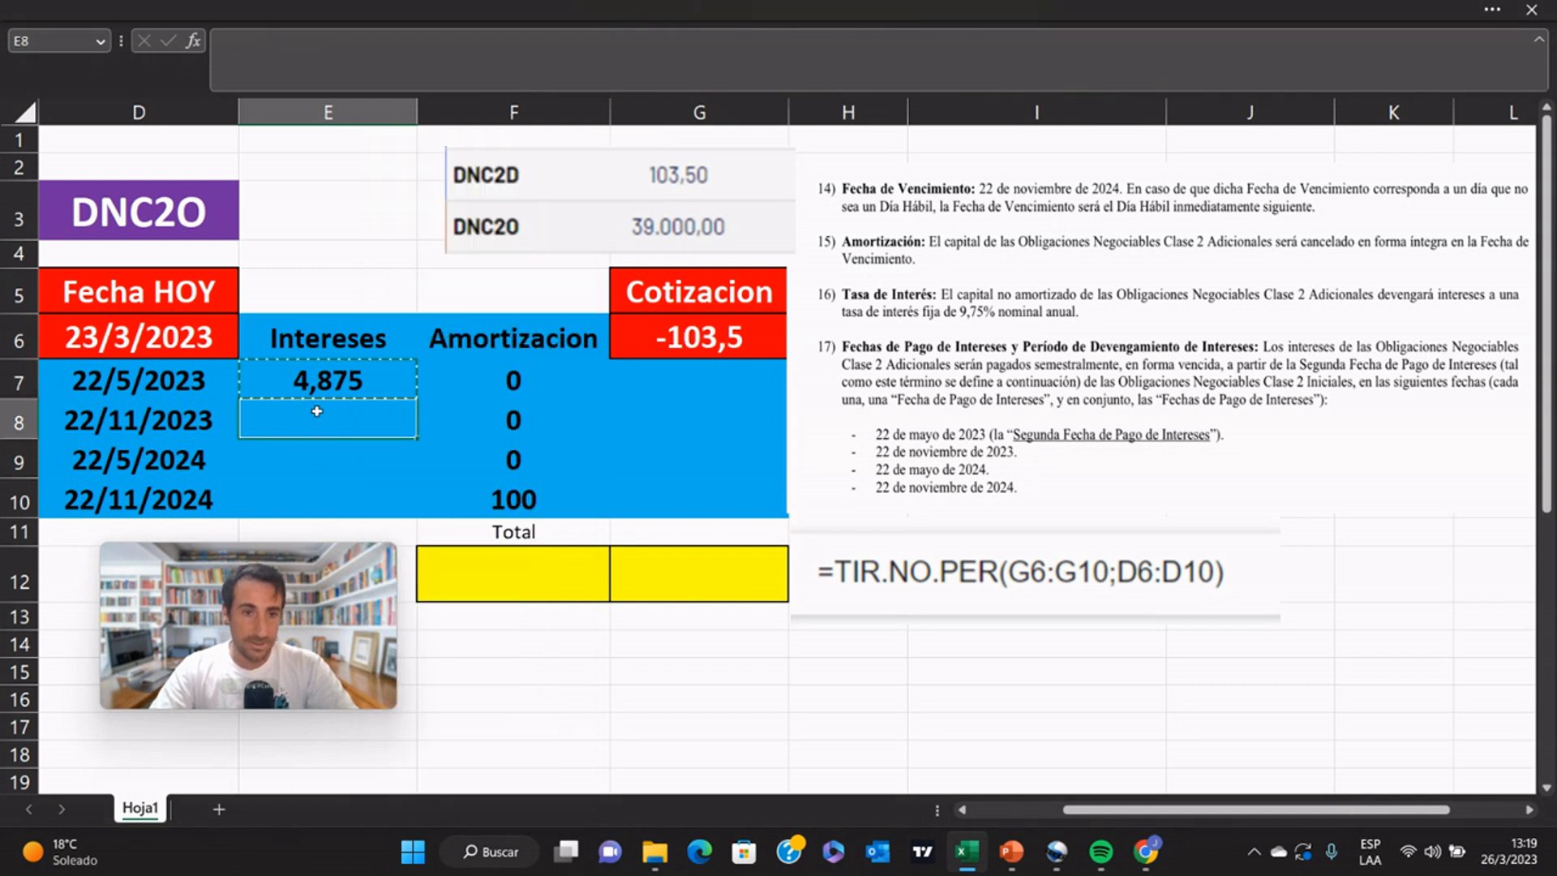
drag(318, 418, 315, 505)
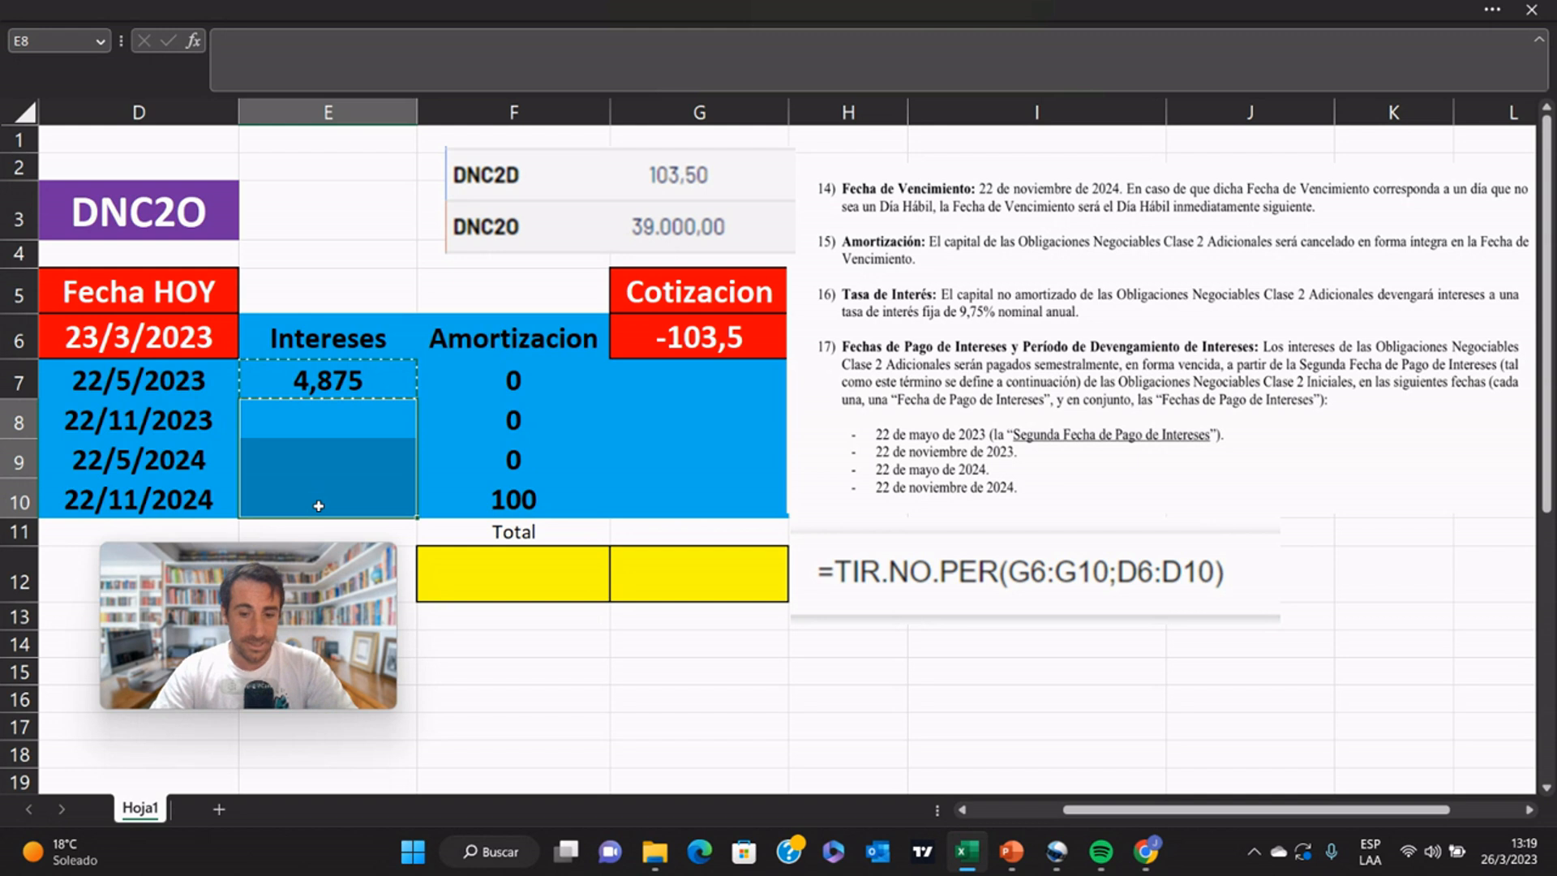
right_click(321, 514)
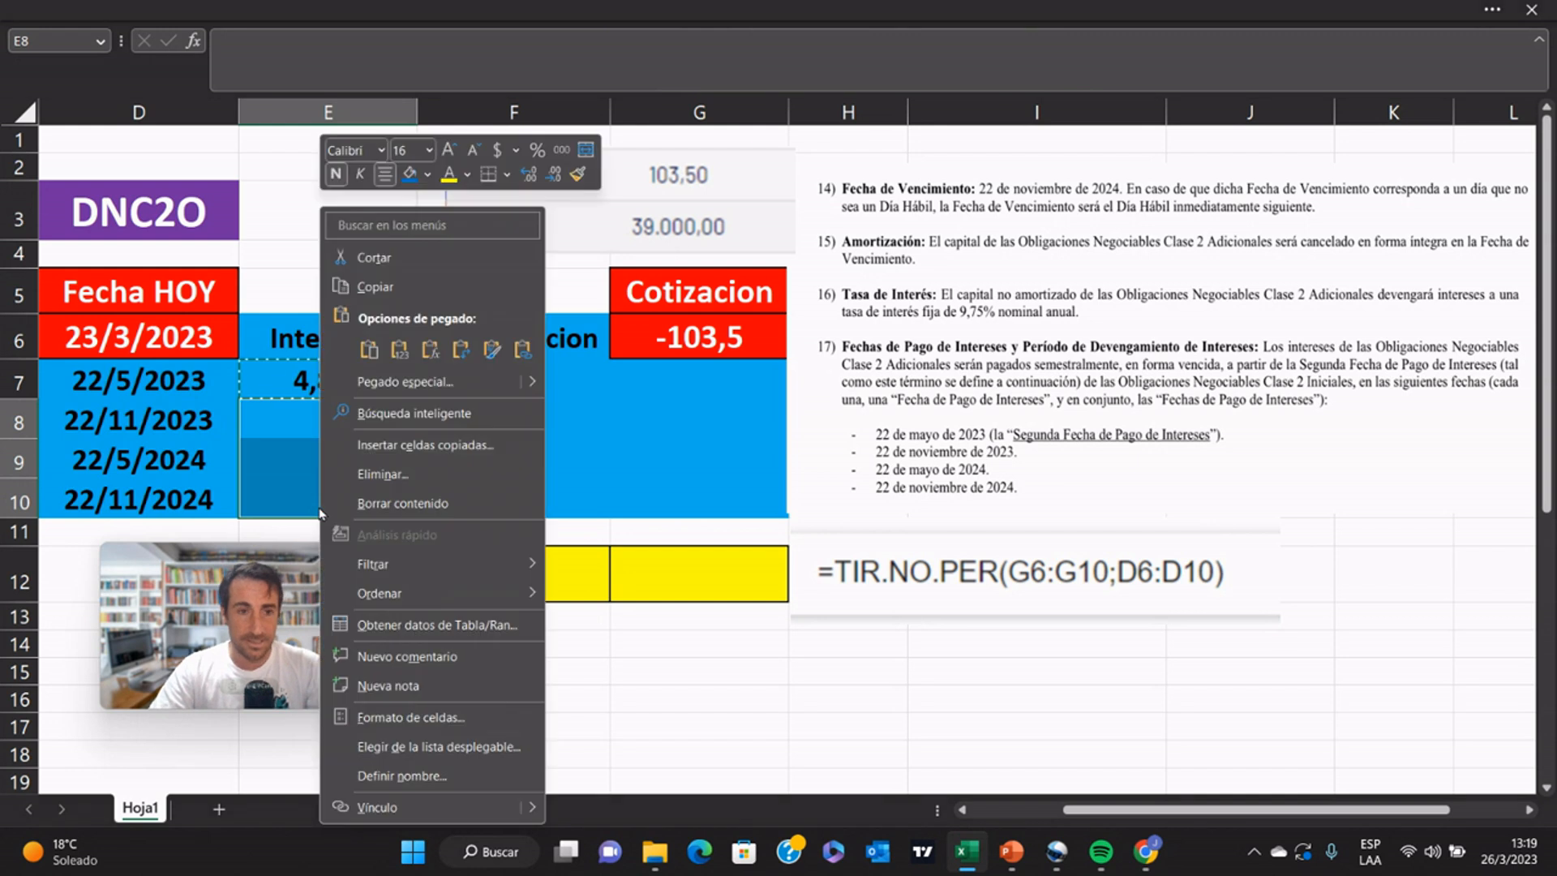
click(365, 364)
click(628, 470)
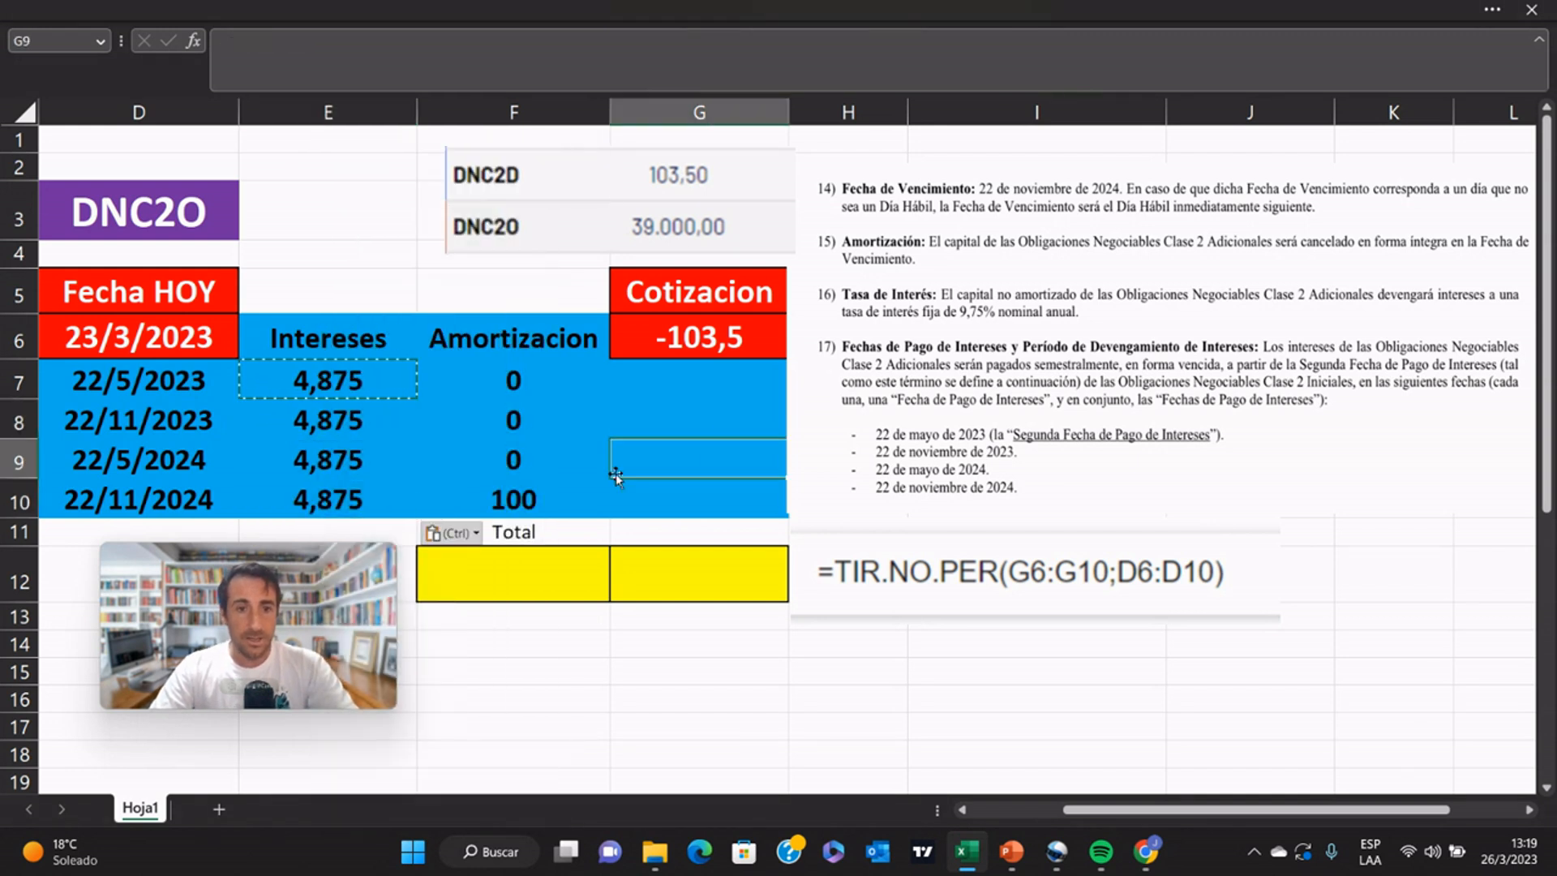
key(Escape)
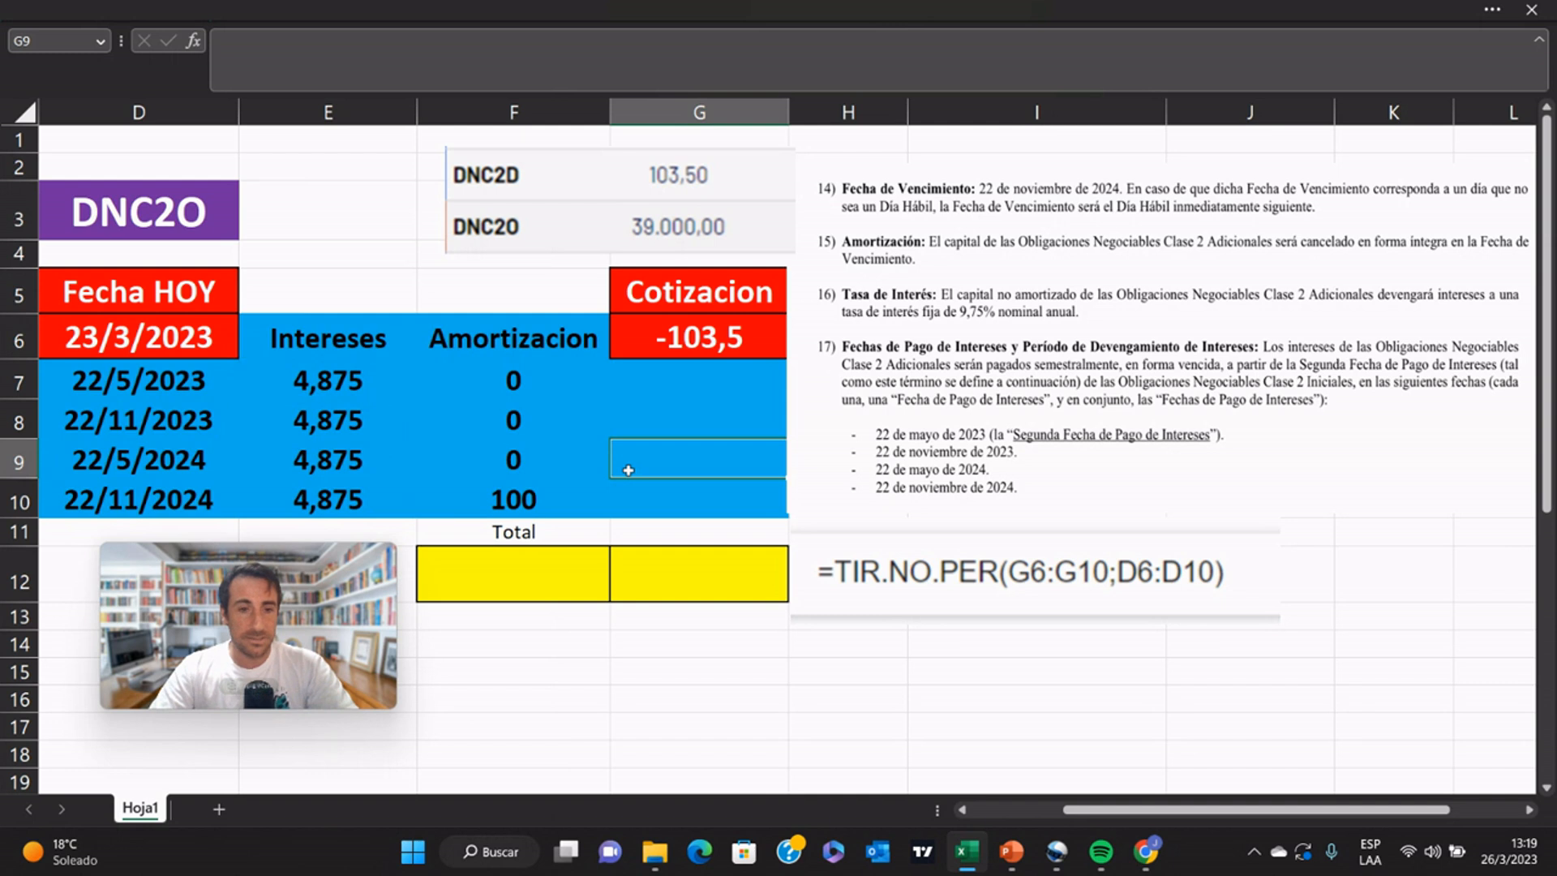
Step: Add the interest and amortization of the first payment date in G7 with the formula =E7+F7
click(670, 378)
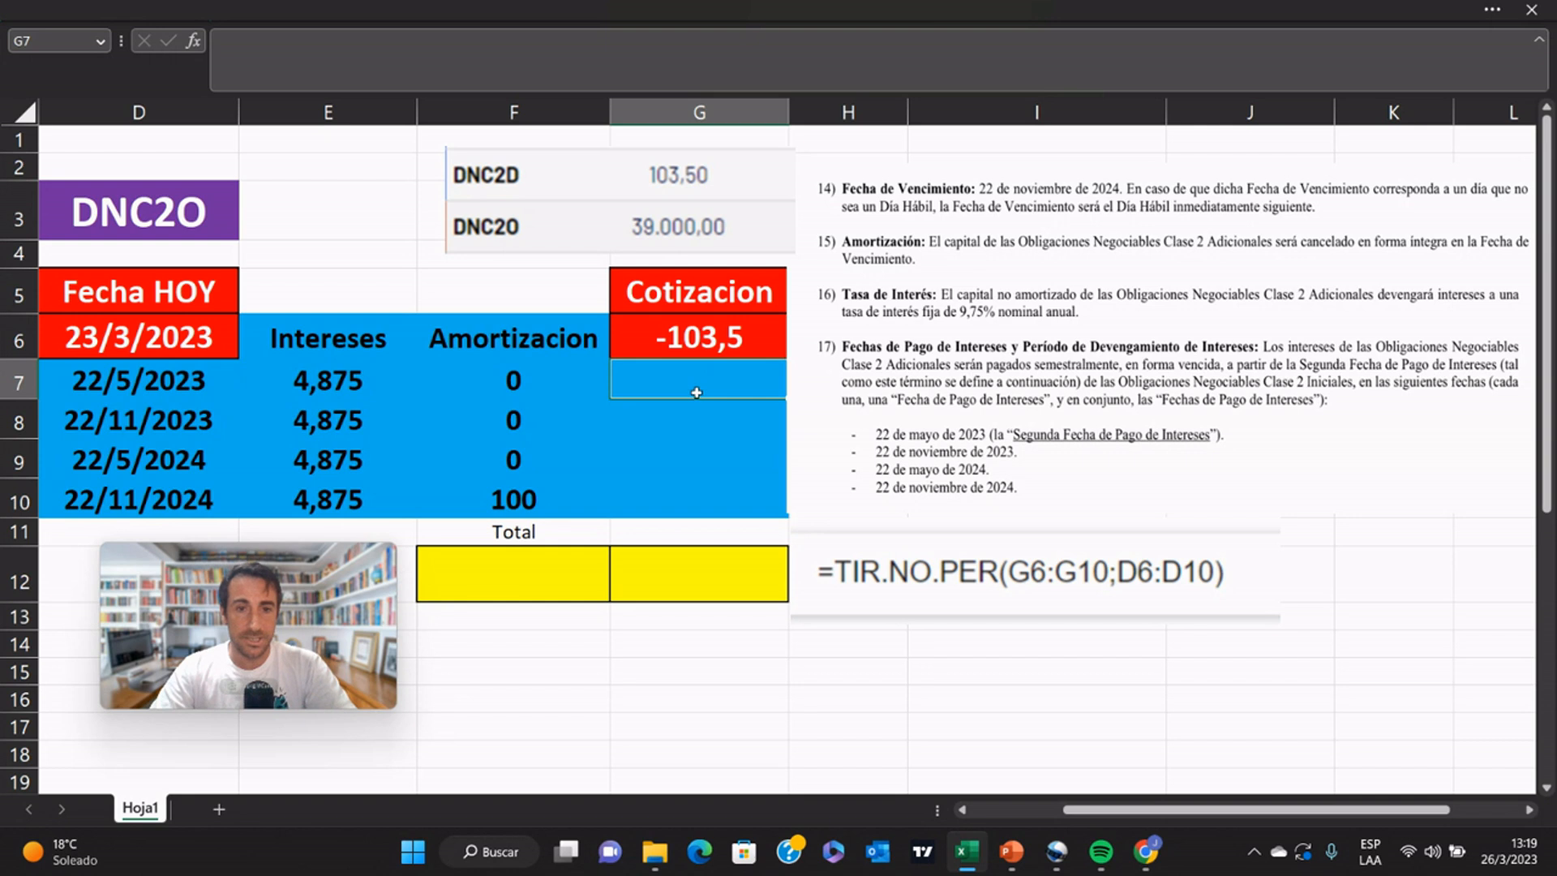
text(=)
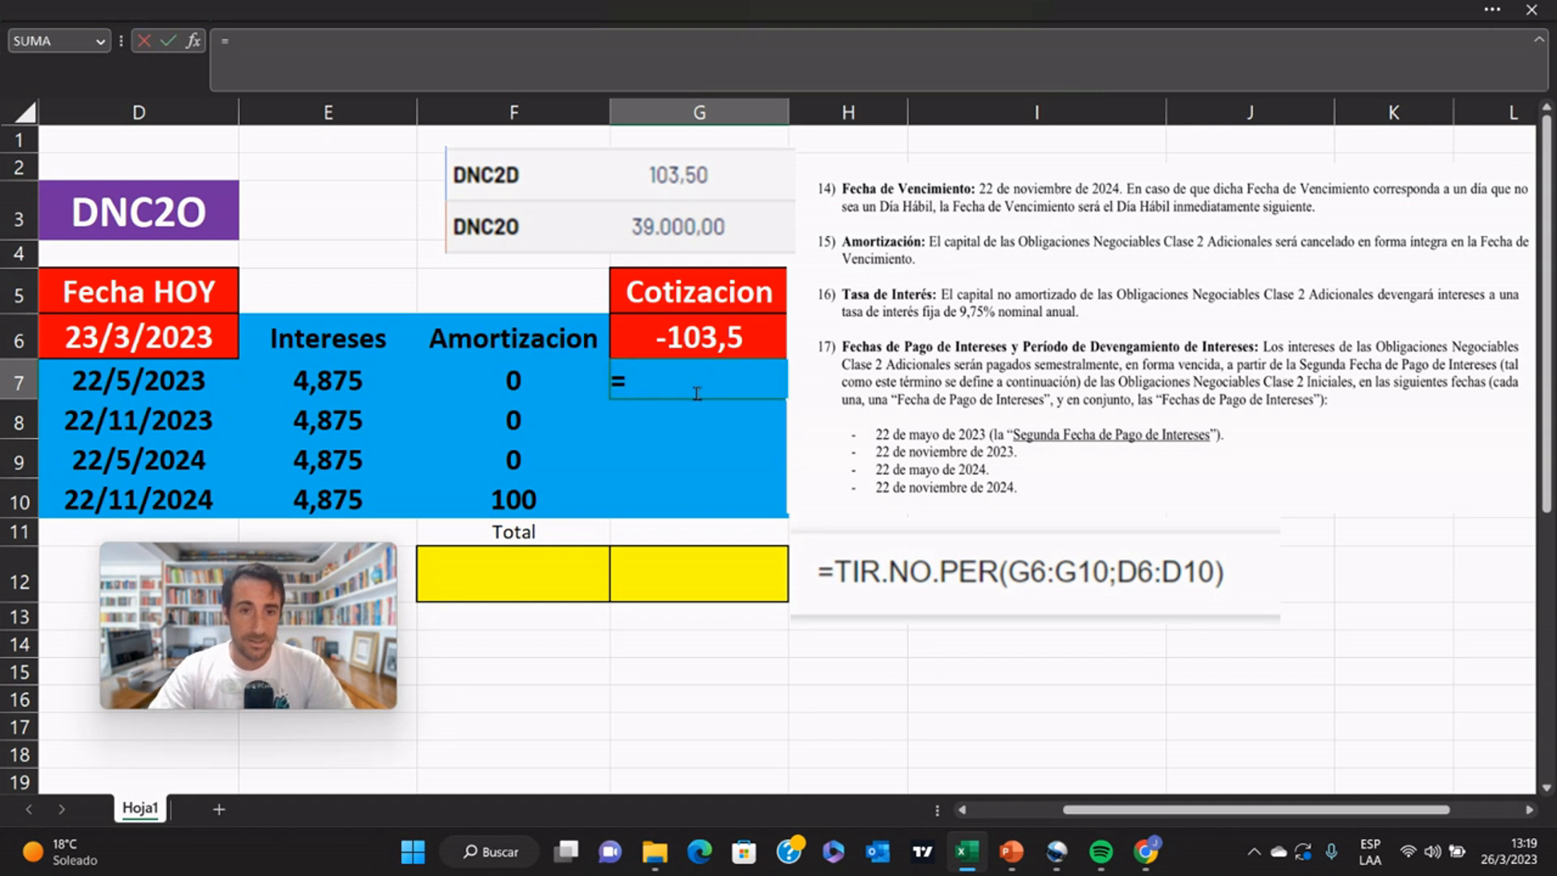
text(suma)
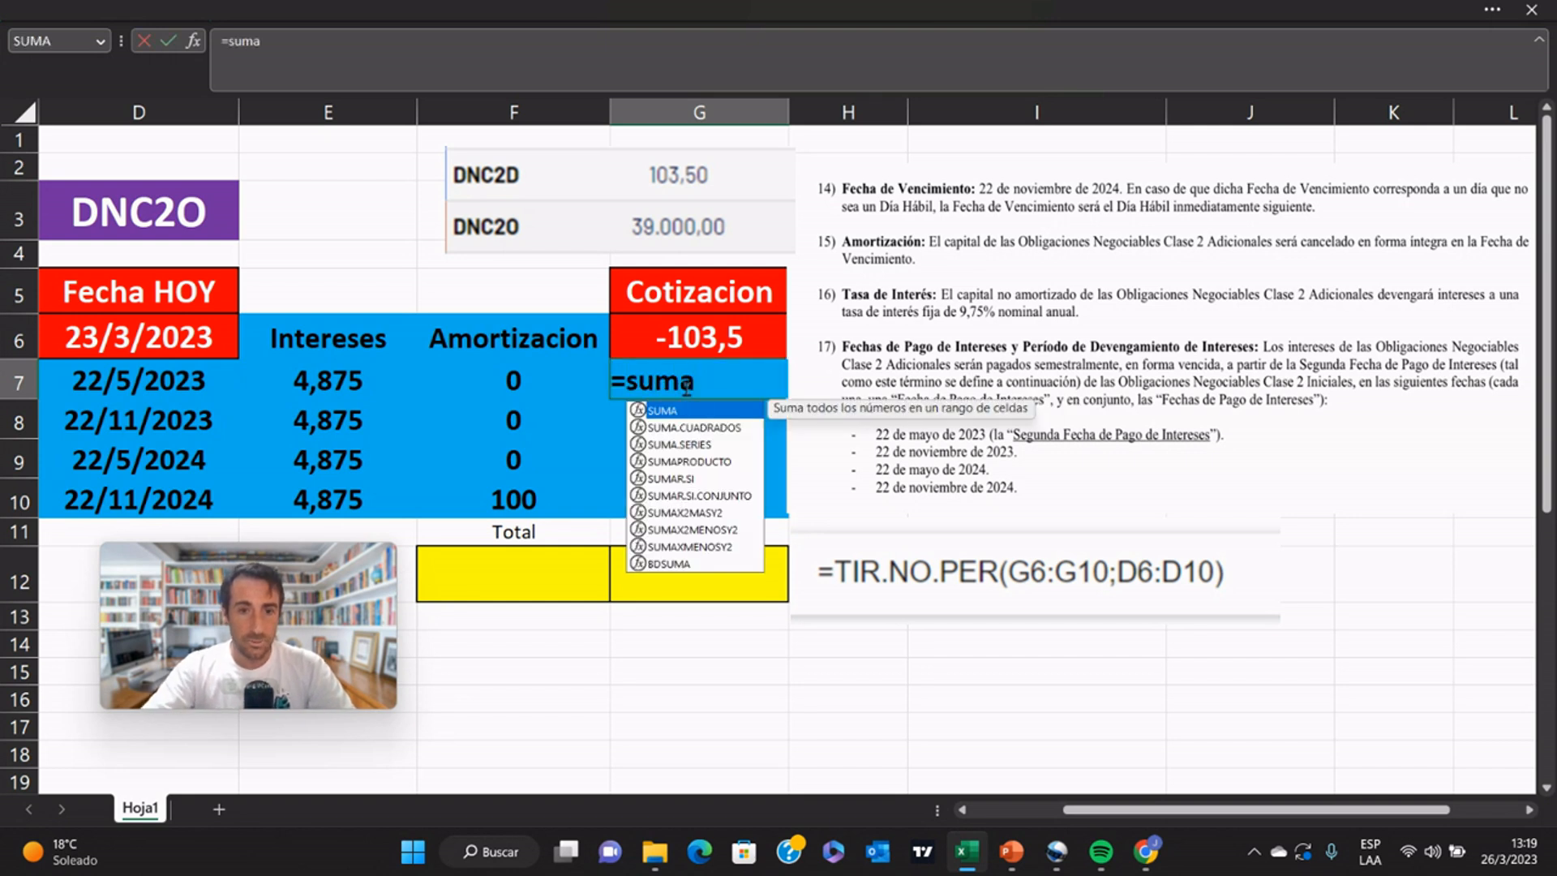
key(BackSpace)
key(BackSpace)
key(BackSpace)
key(BackSpace)
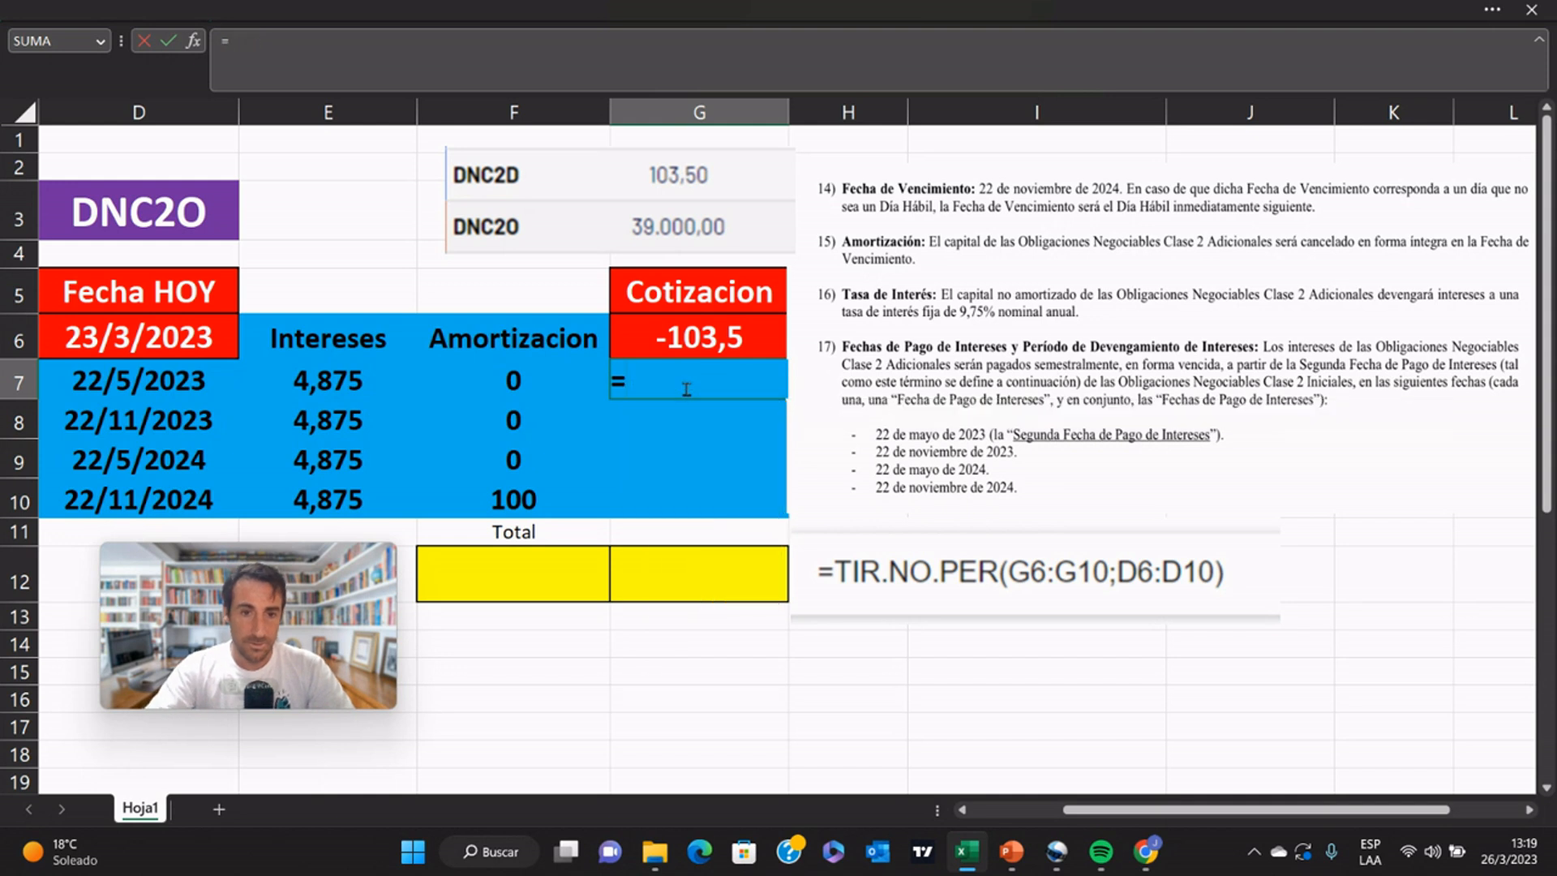
click(339, 380)
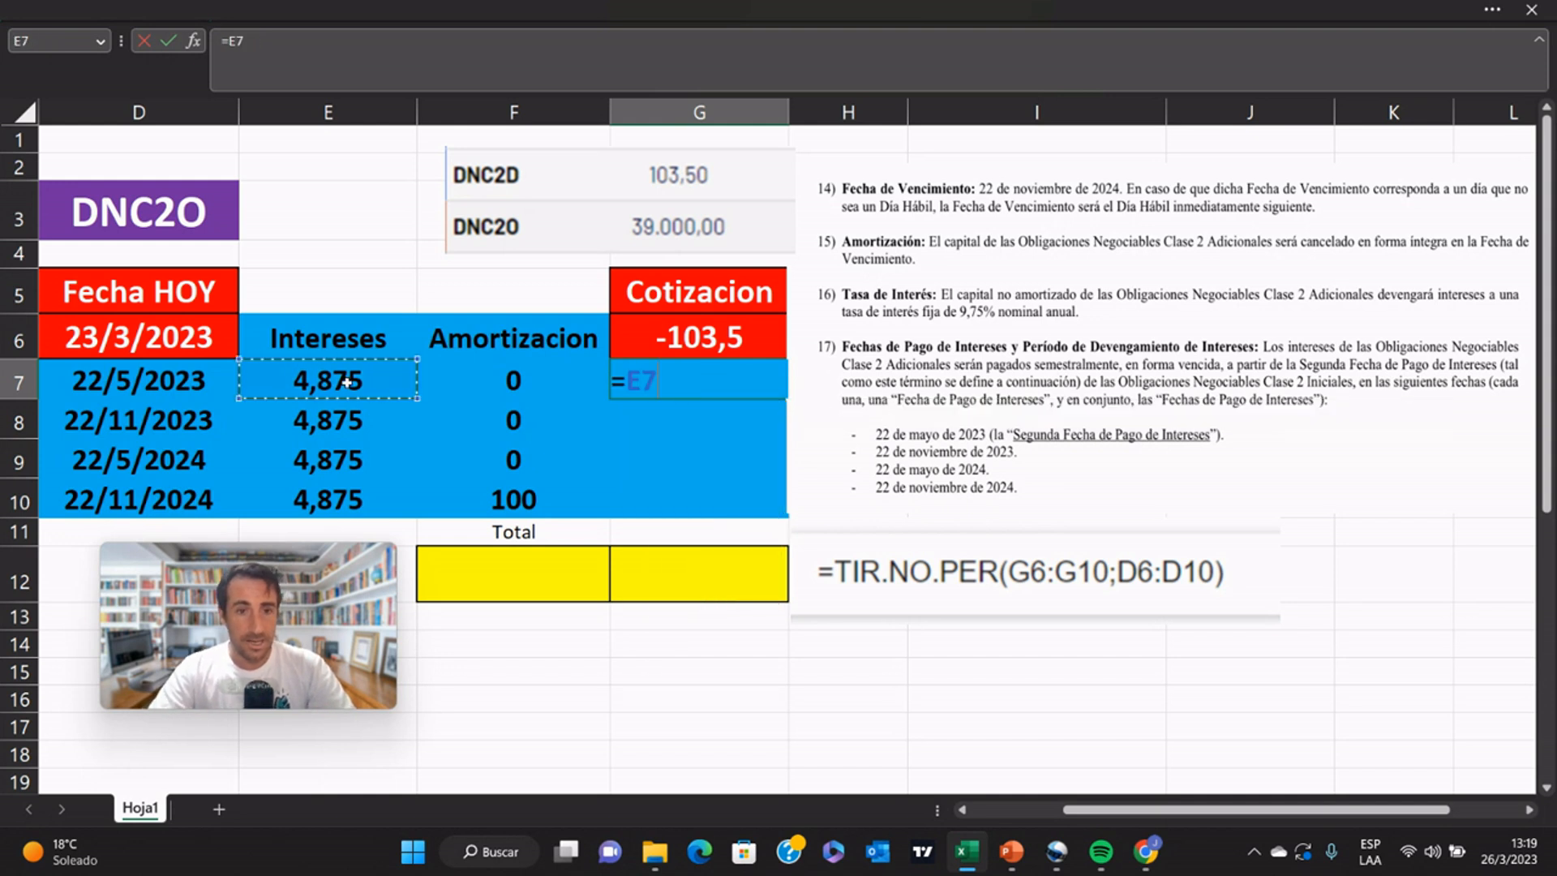
text(+)
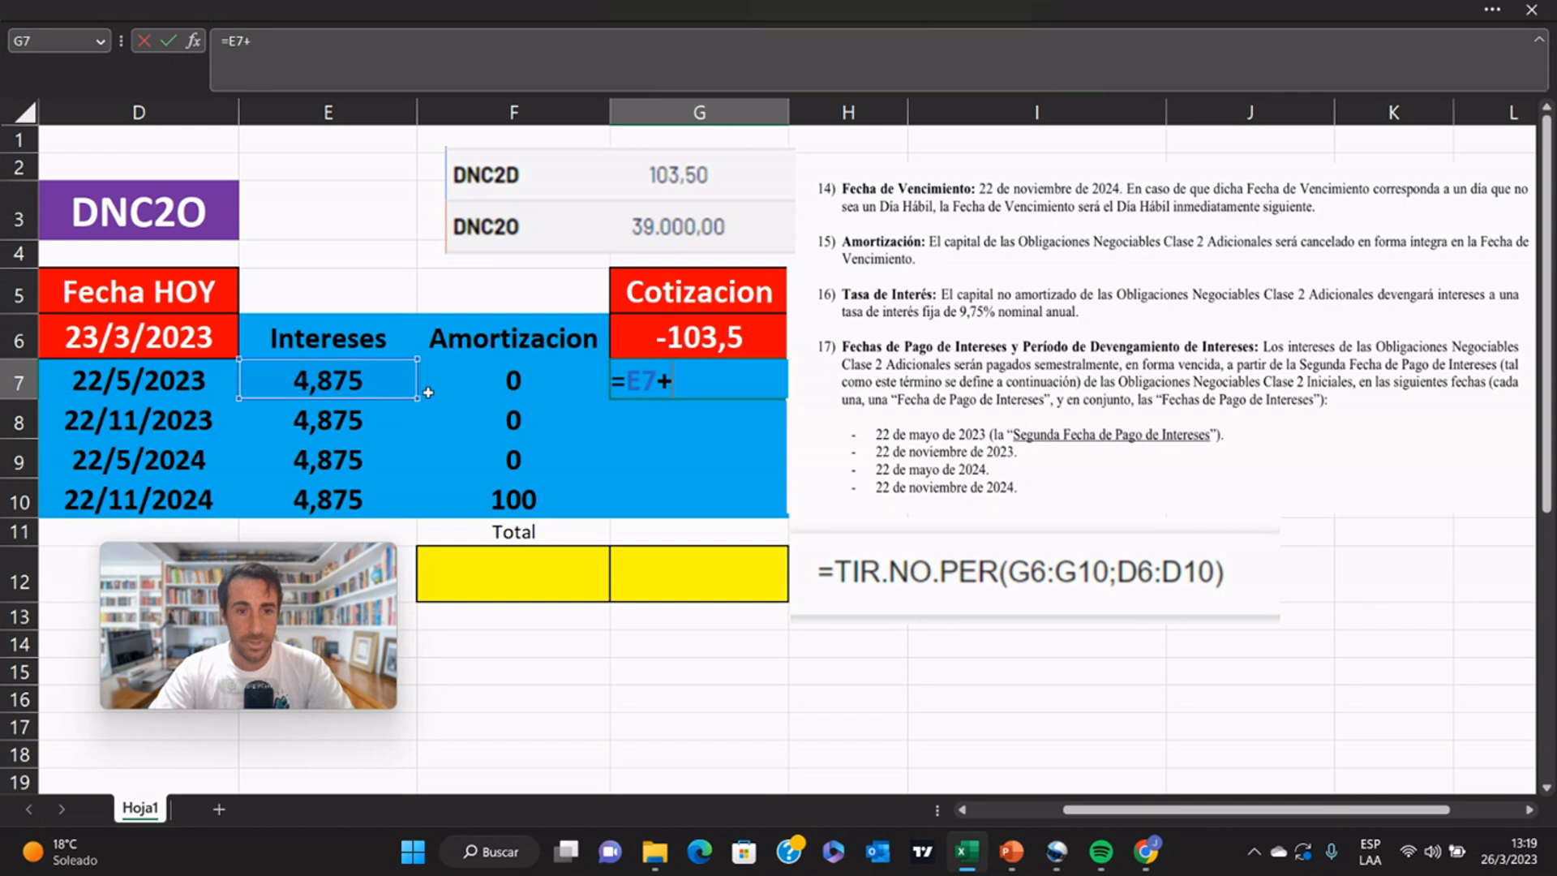
click(502, 376)
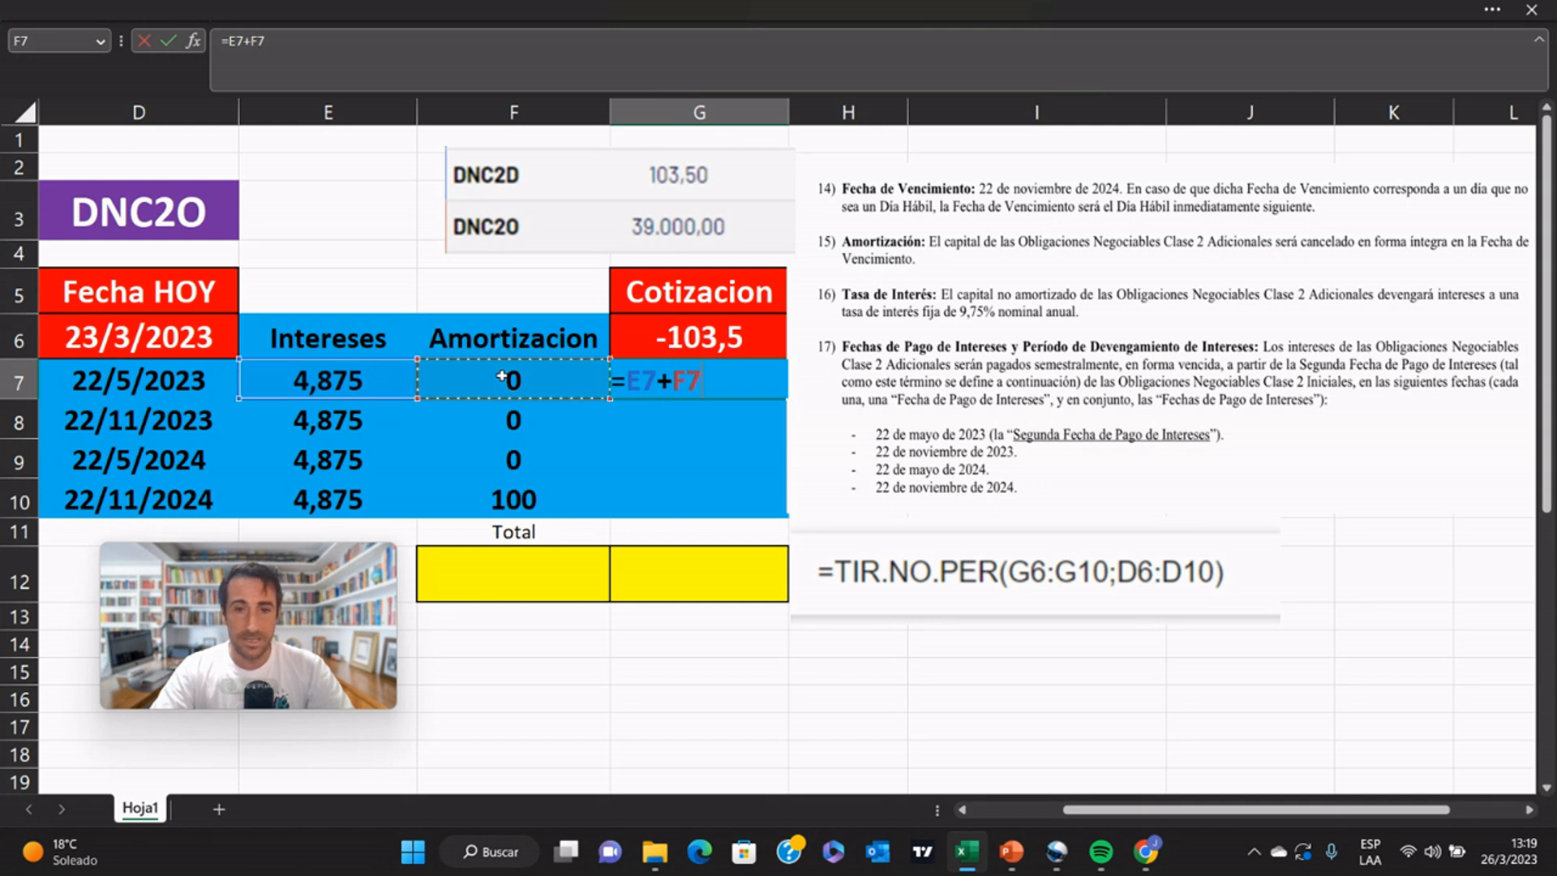
key(Return)
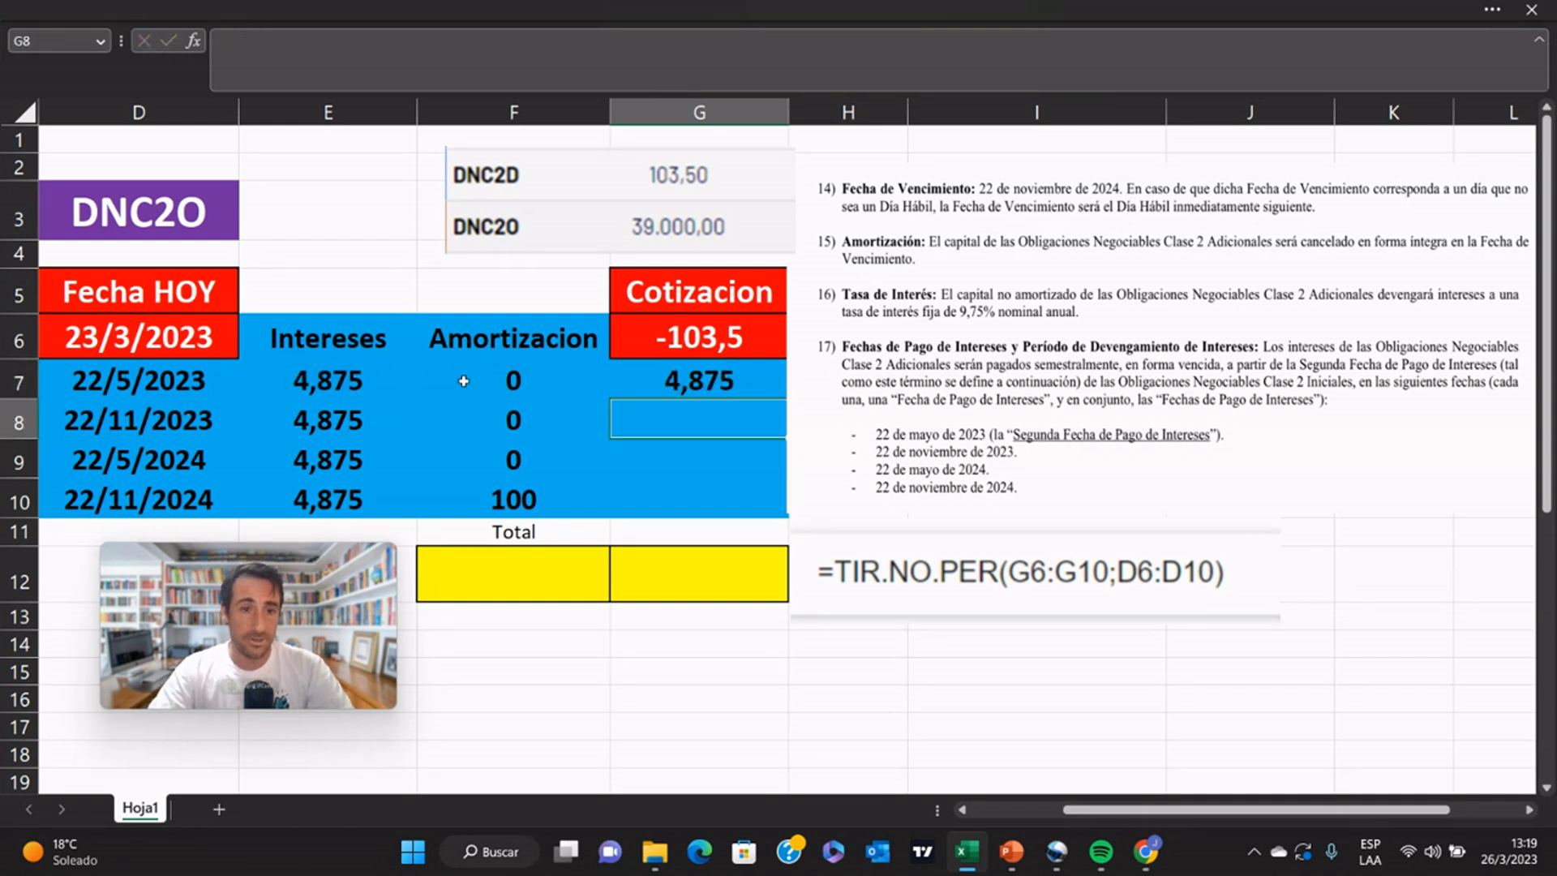
click(674, 389)
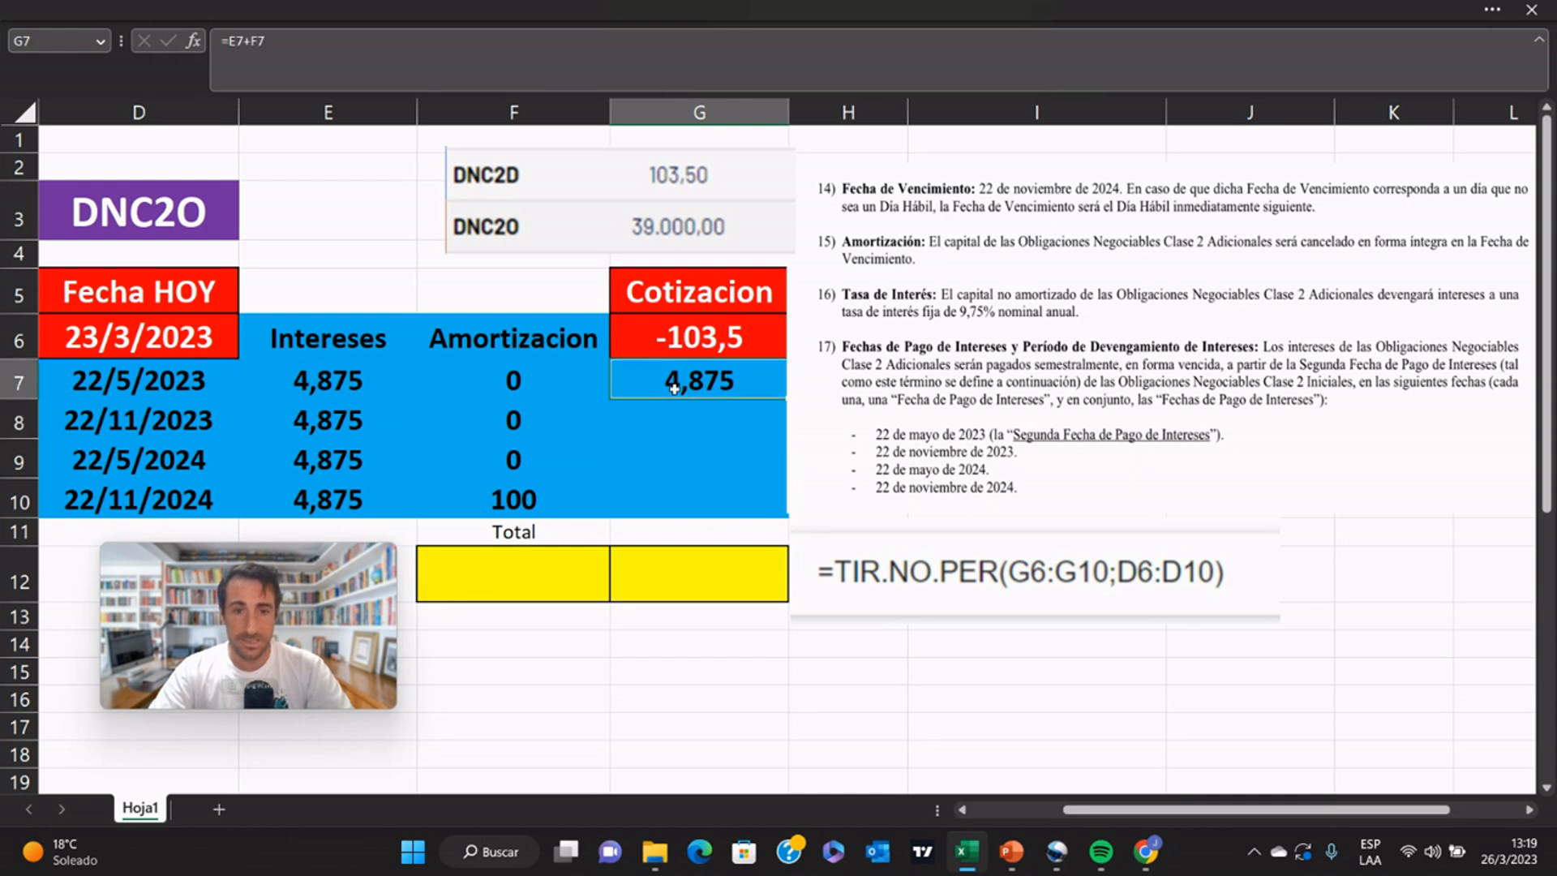
Step: Copy the interest plus amortization formula from G7 into G8:G10 for the remaining payment dates
right_click(676, 393)
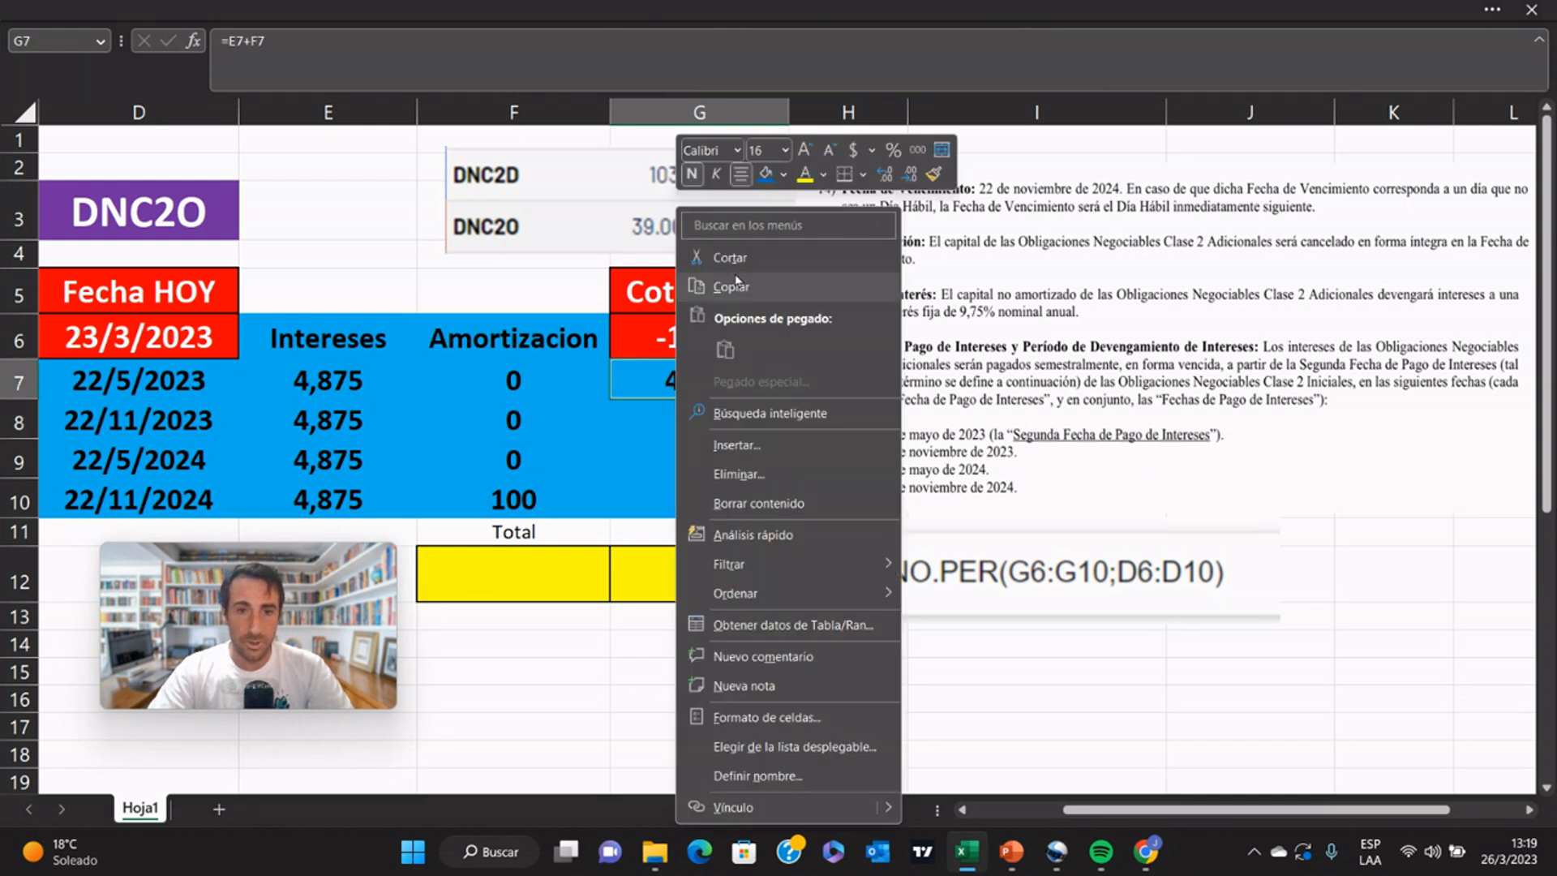
click(730, 287)
click(716, 413)
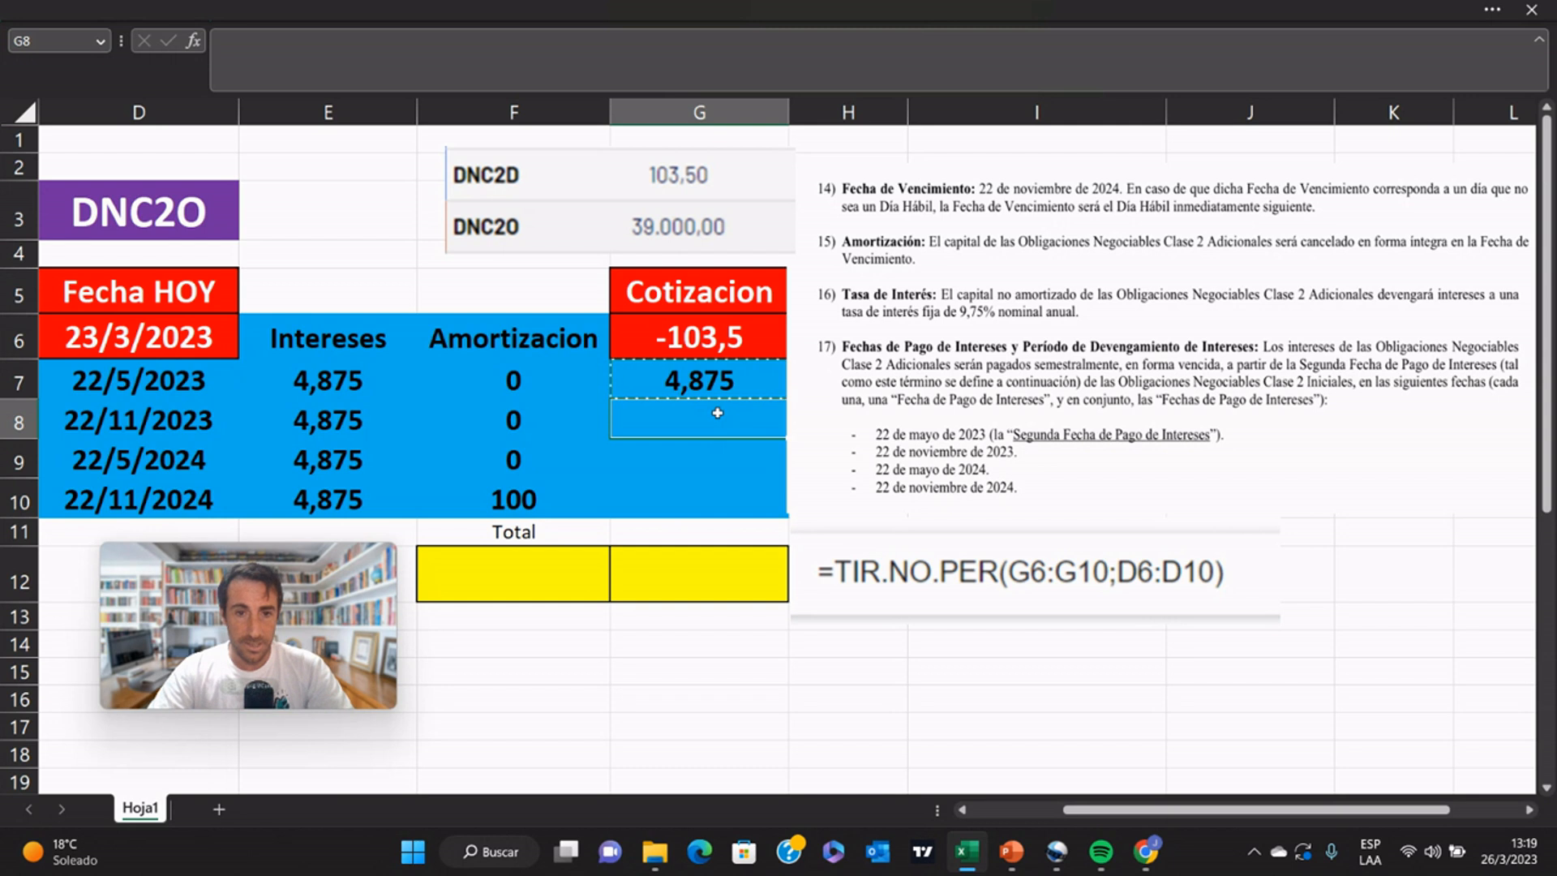
shift+click(702, 509)
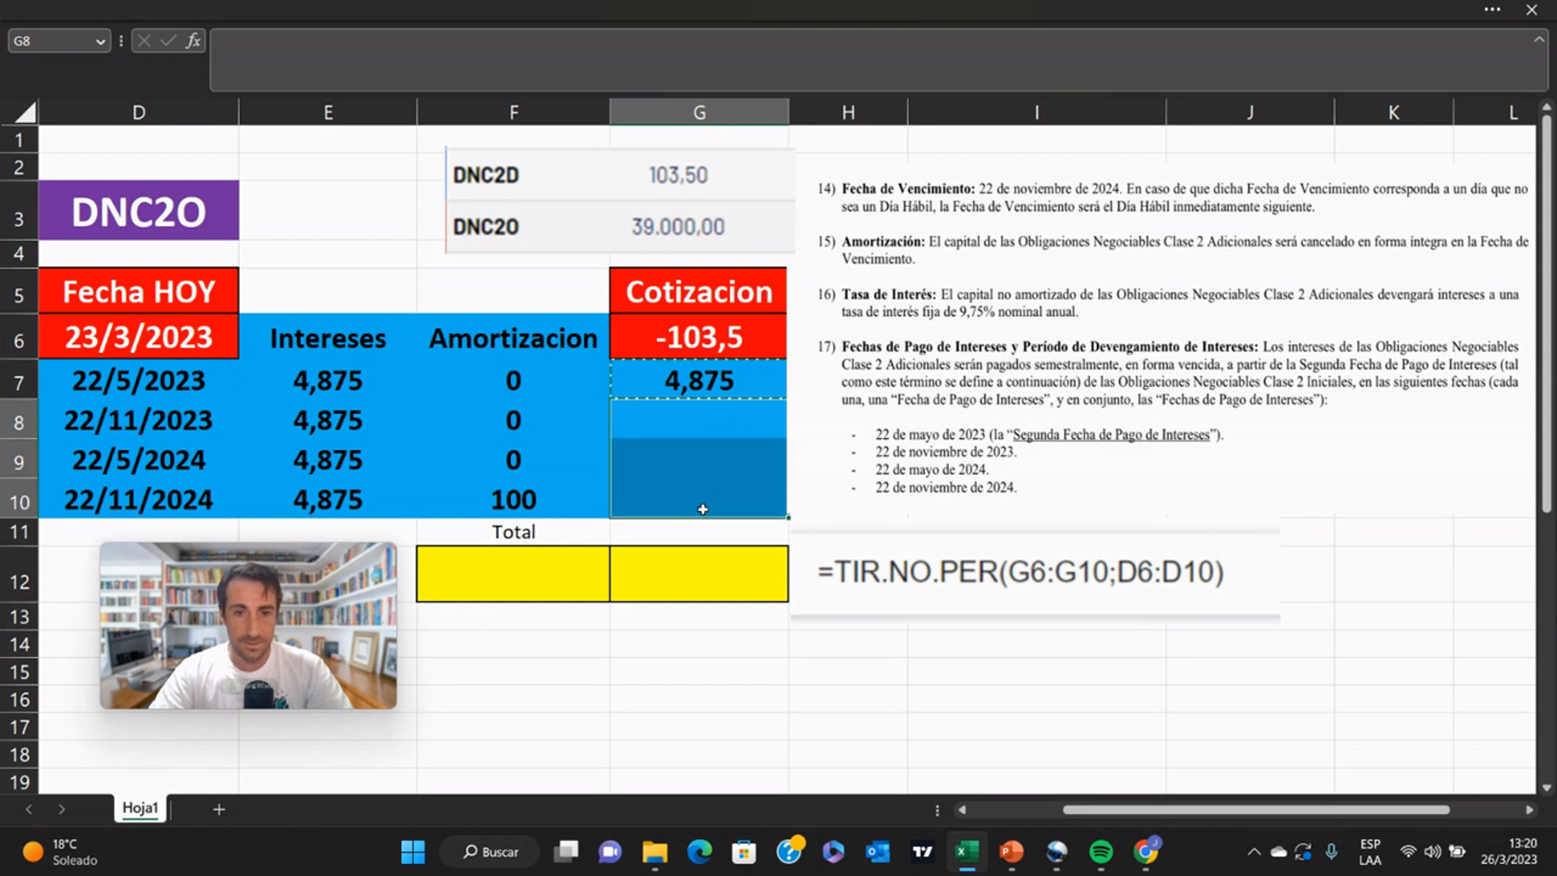
right_click(702, 513)
click(754, 350)
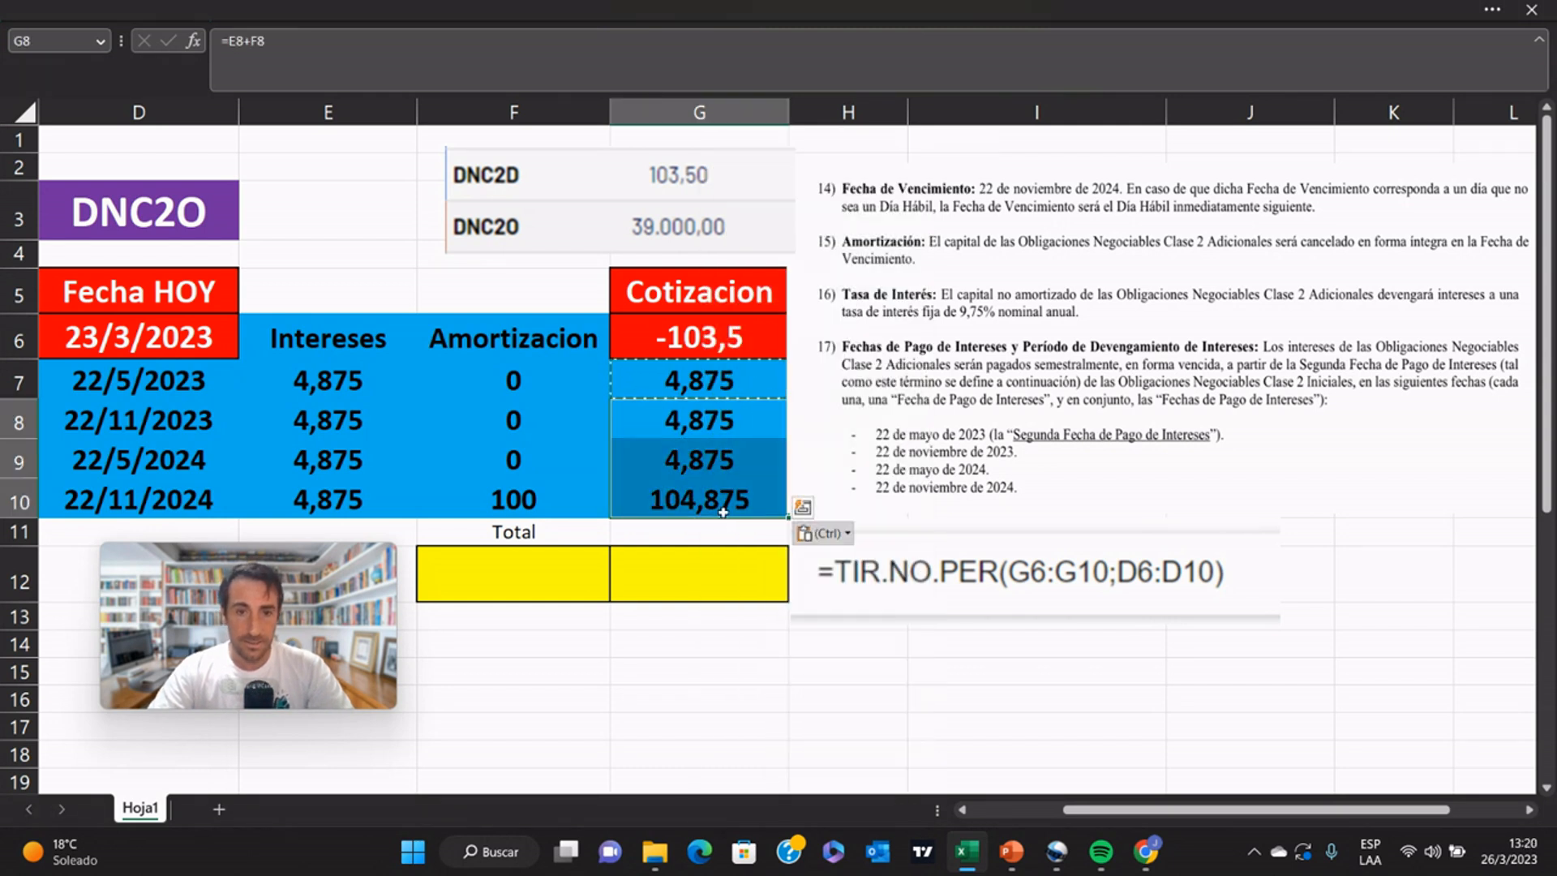
click(745, 523)
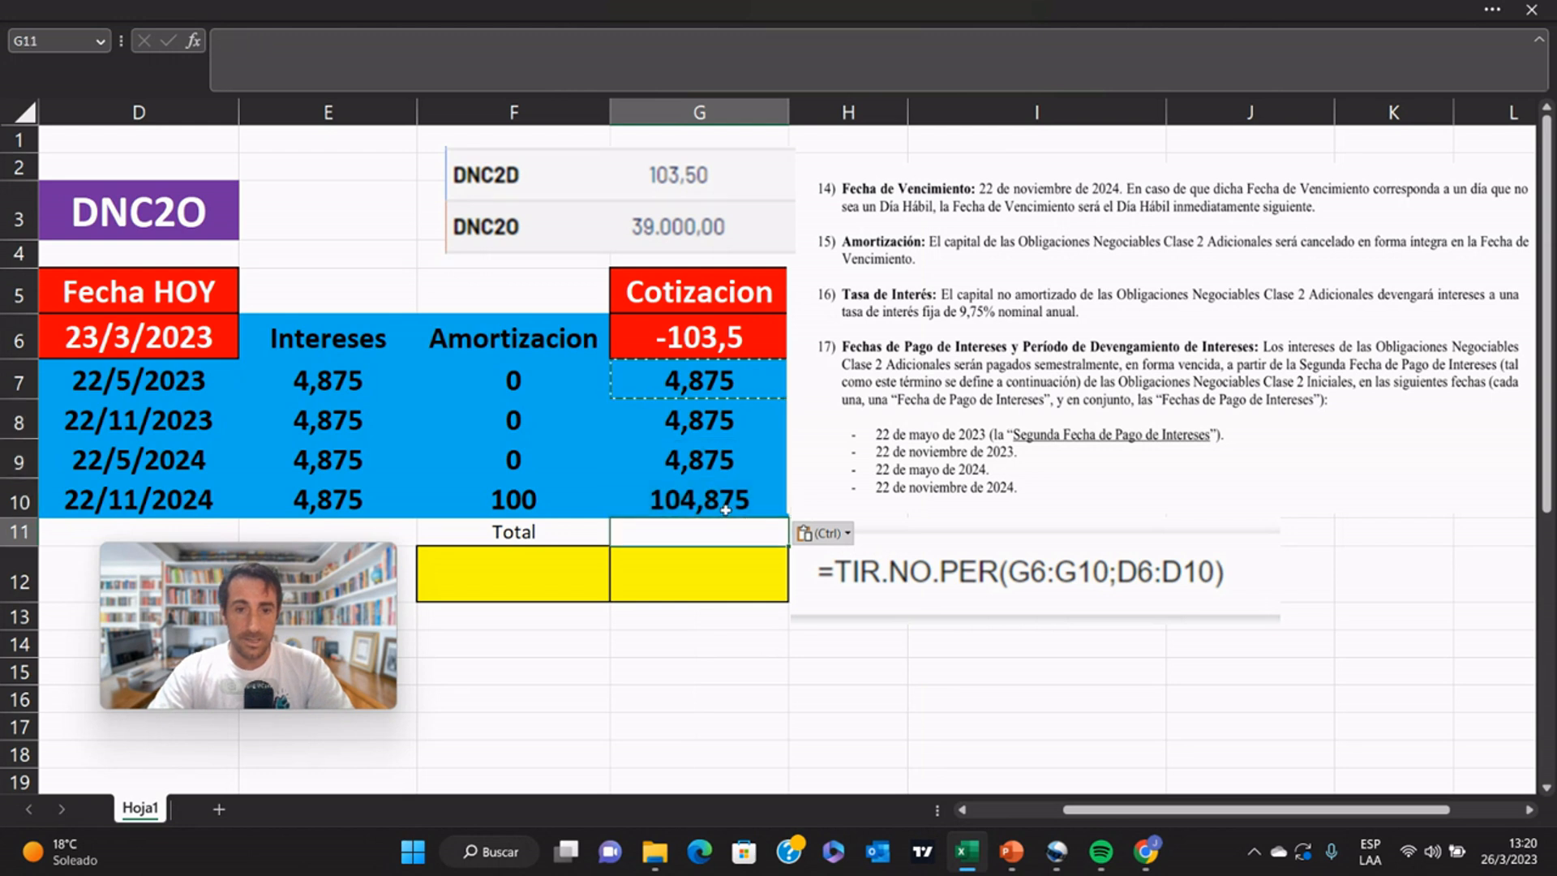
key(Escape)
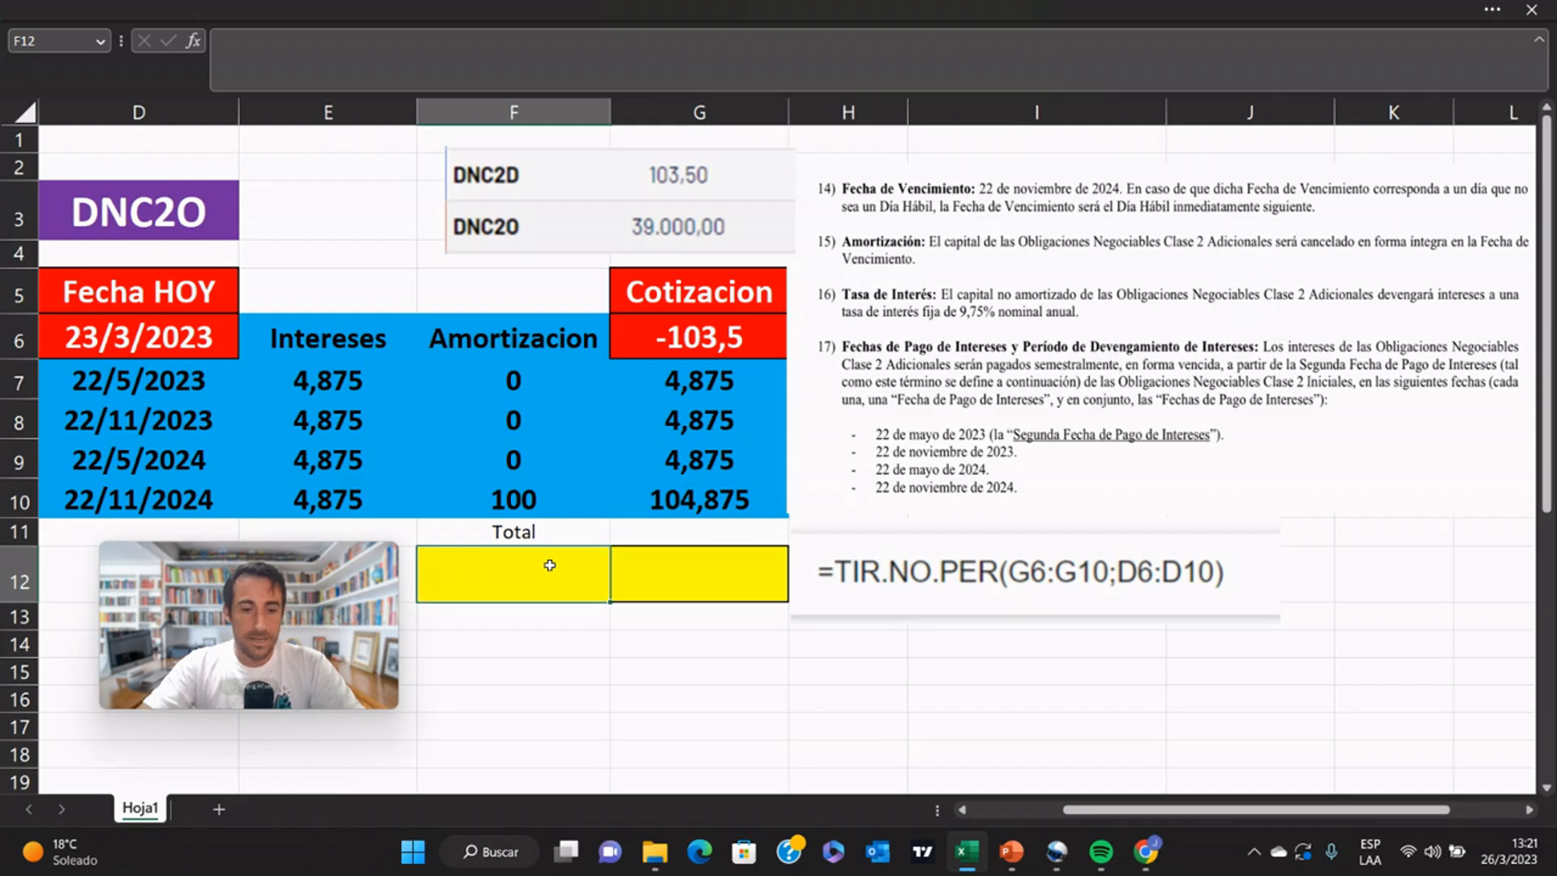
Step: Label cell F12 as TIR
text(TIR)
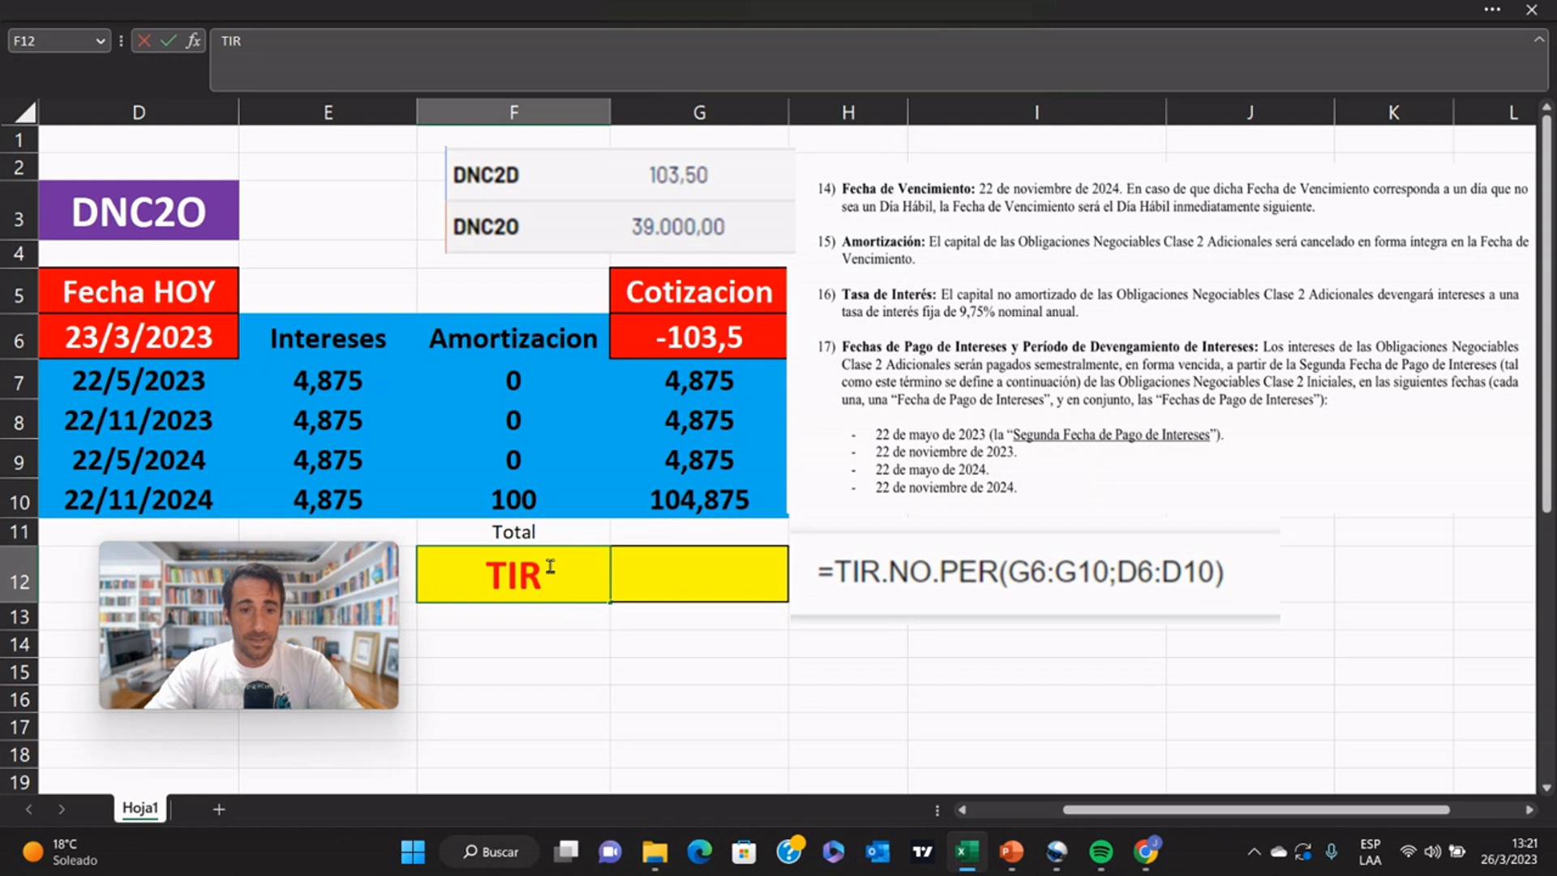
click(685, 631)
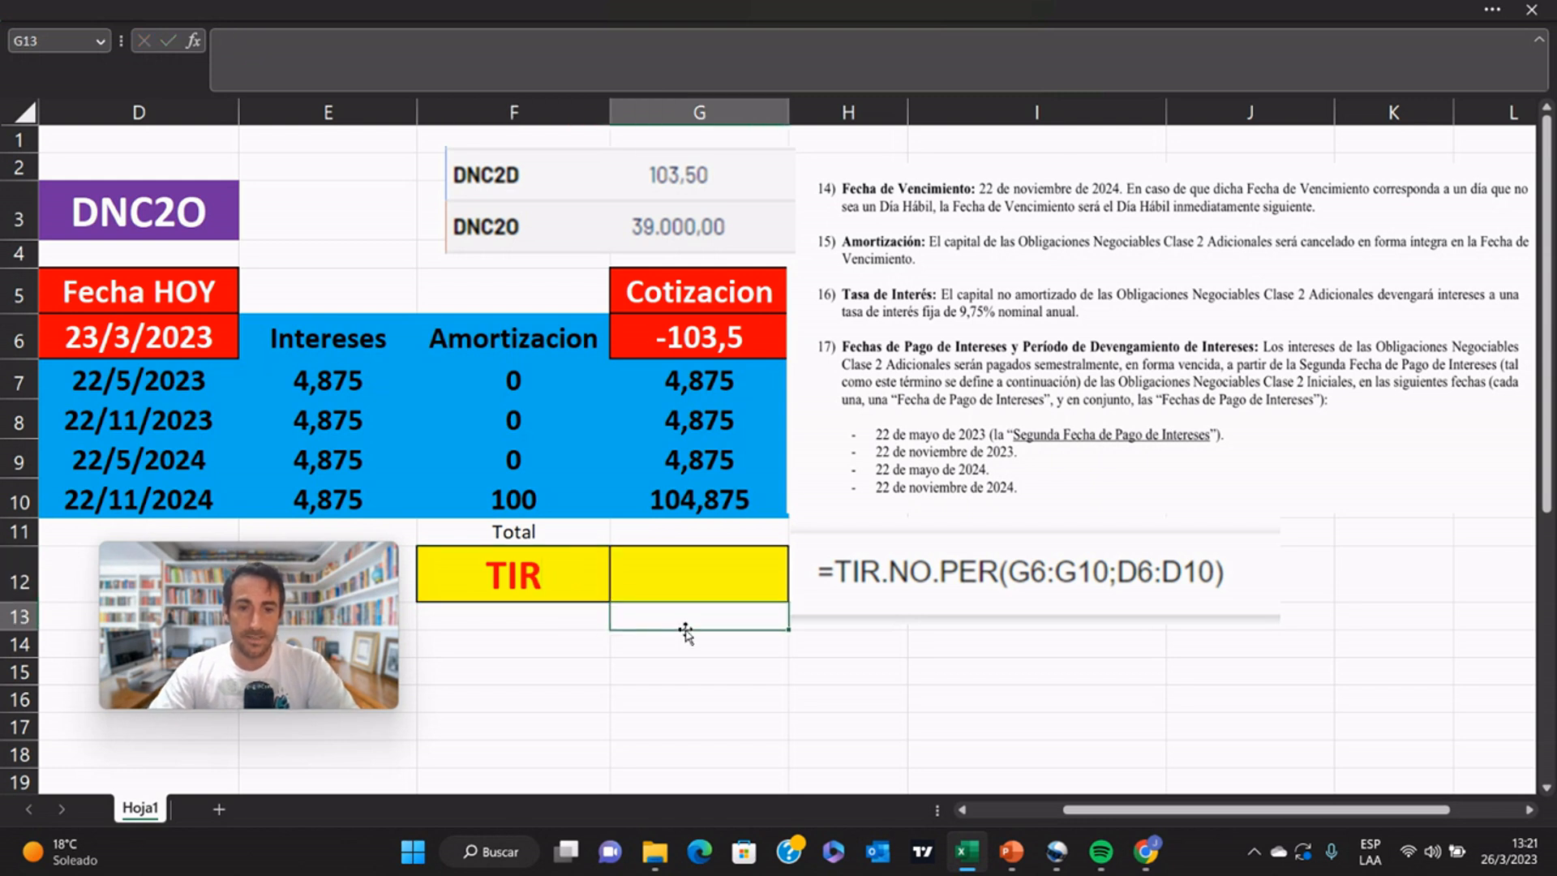
Step: Calculate the bond's internal rate of return in G12 with the formula =TIR.NO.PER(G6:G10;D6:D10)
click(688, 586)
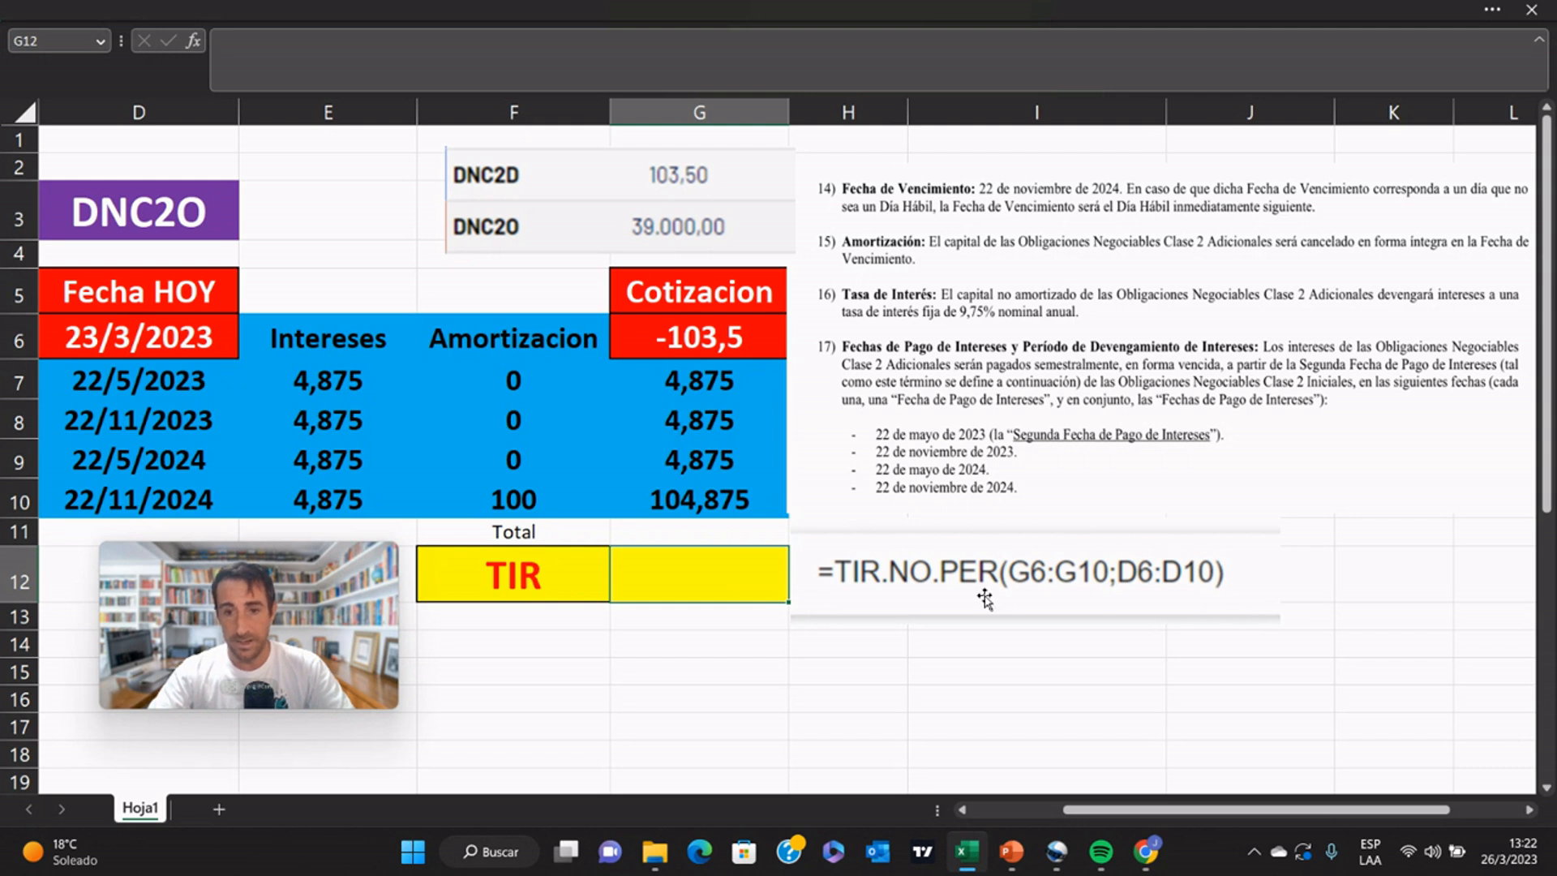
text(=ti)
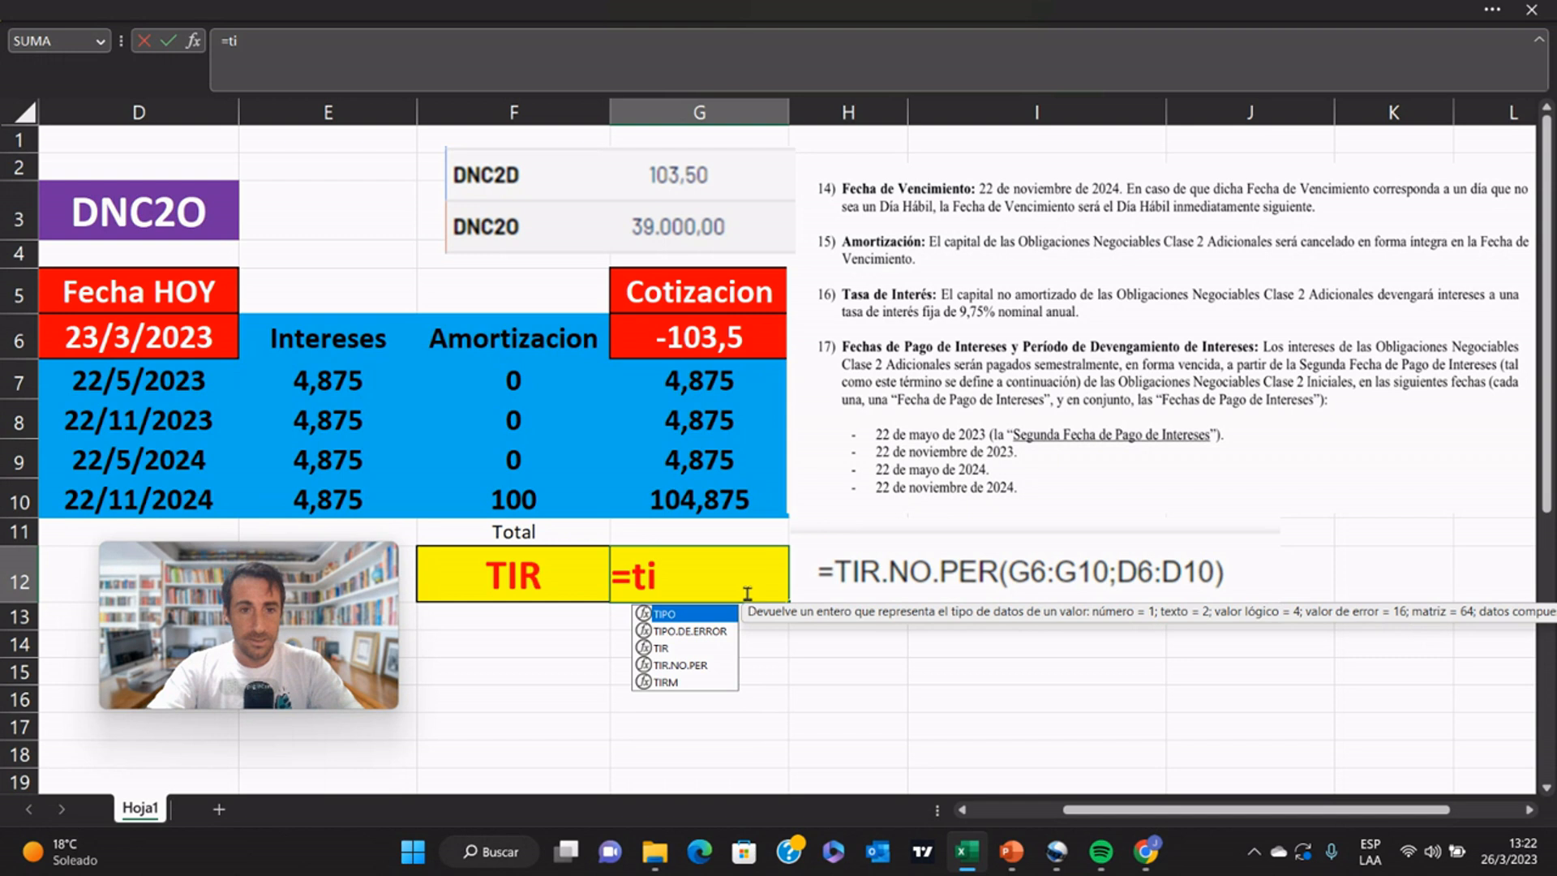
text(.no)
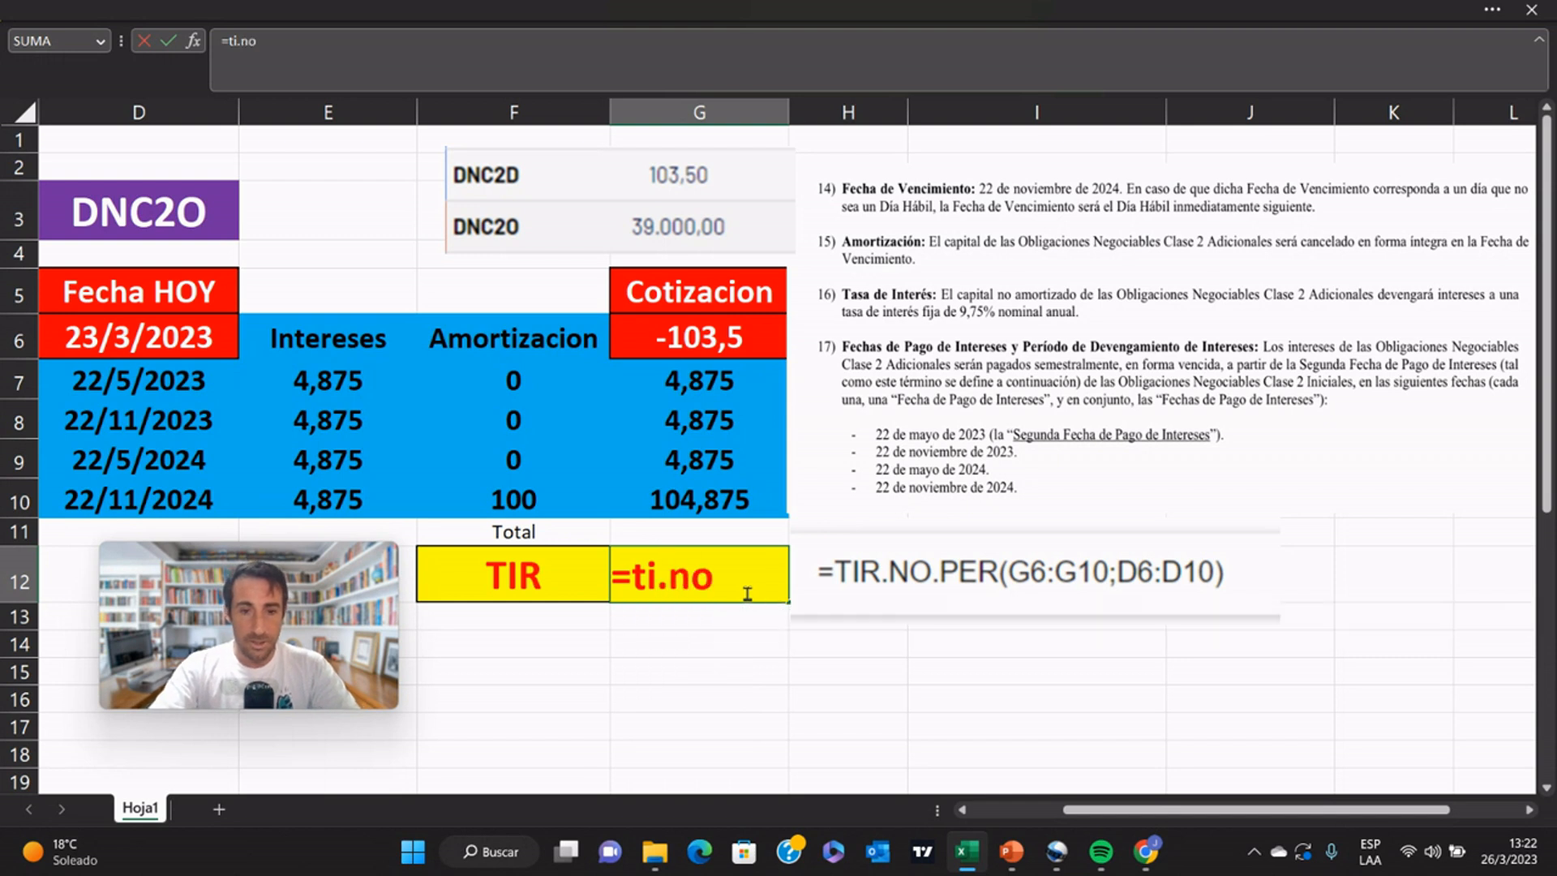
key(BackSpace)
key(BackSpace)
key(BackSpace)
text(r.)
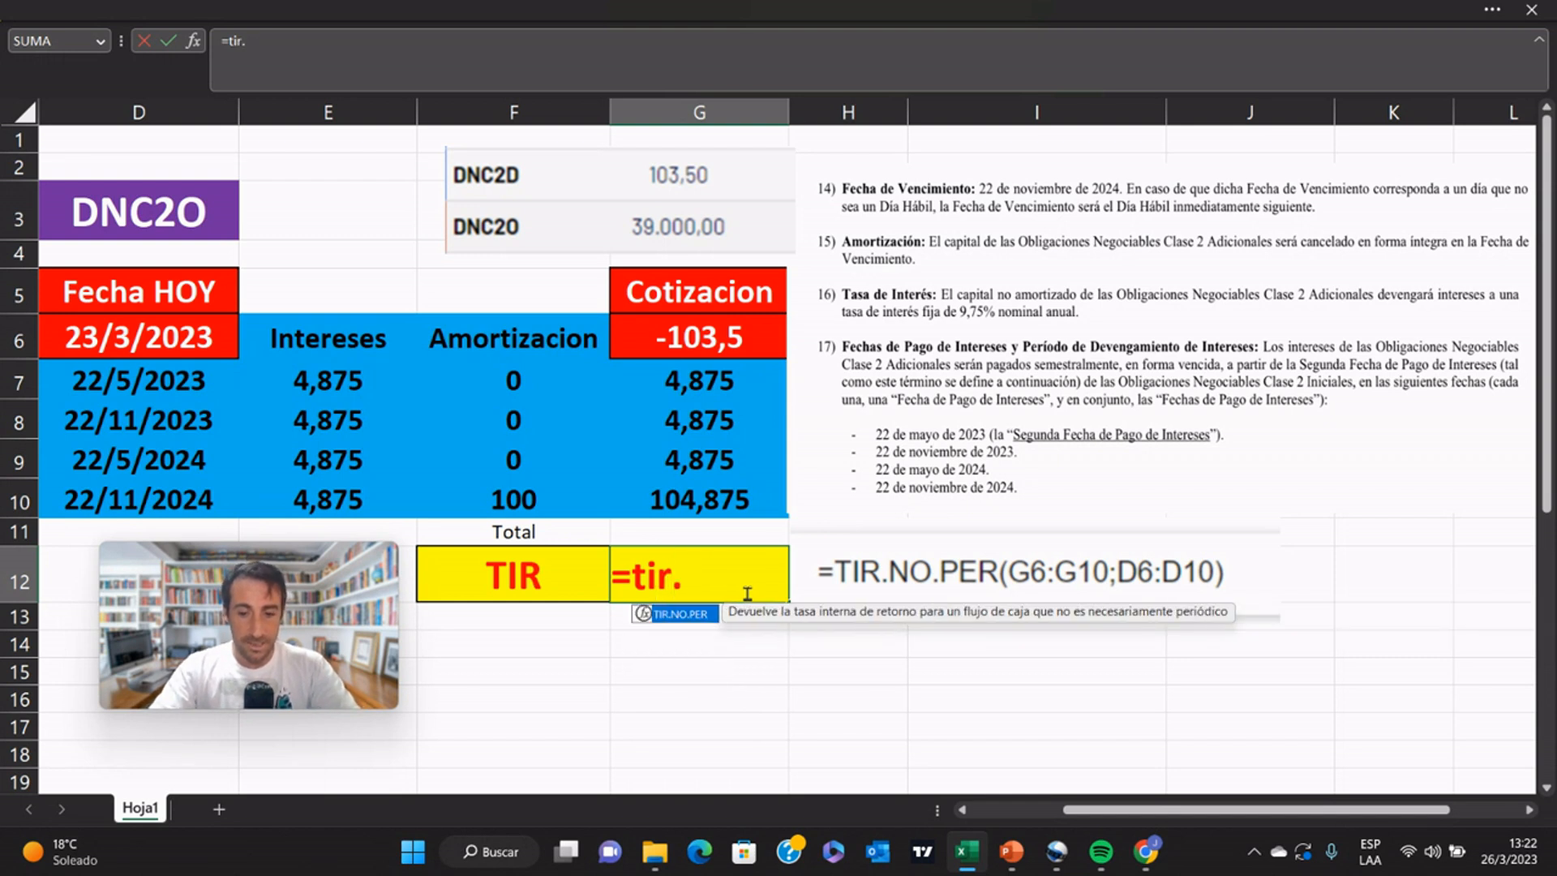
text(no.per)
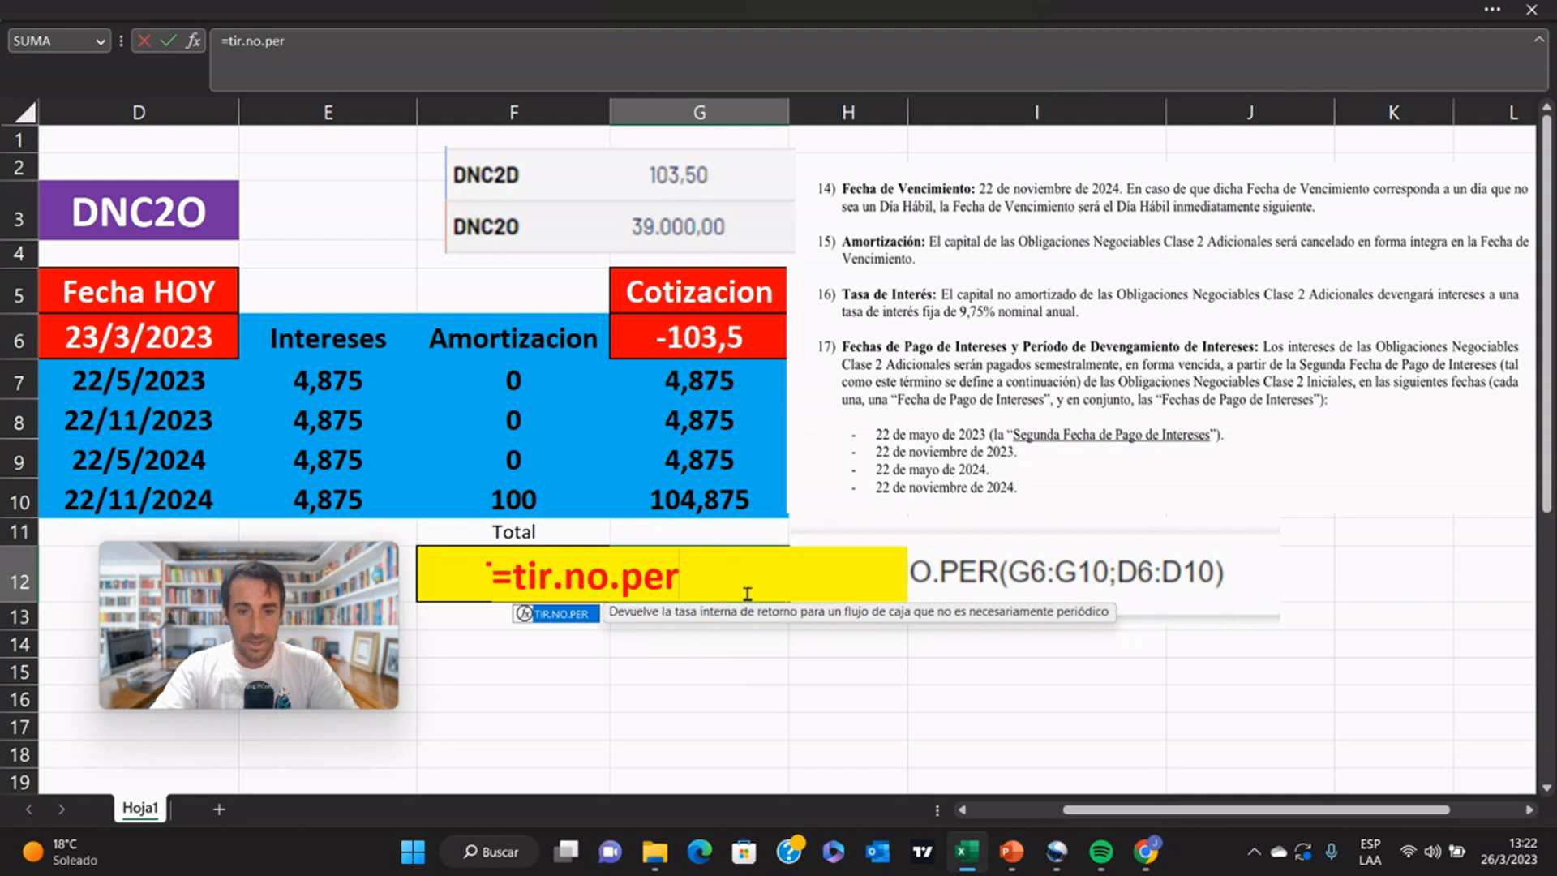
text(()
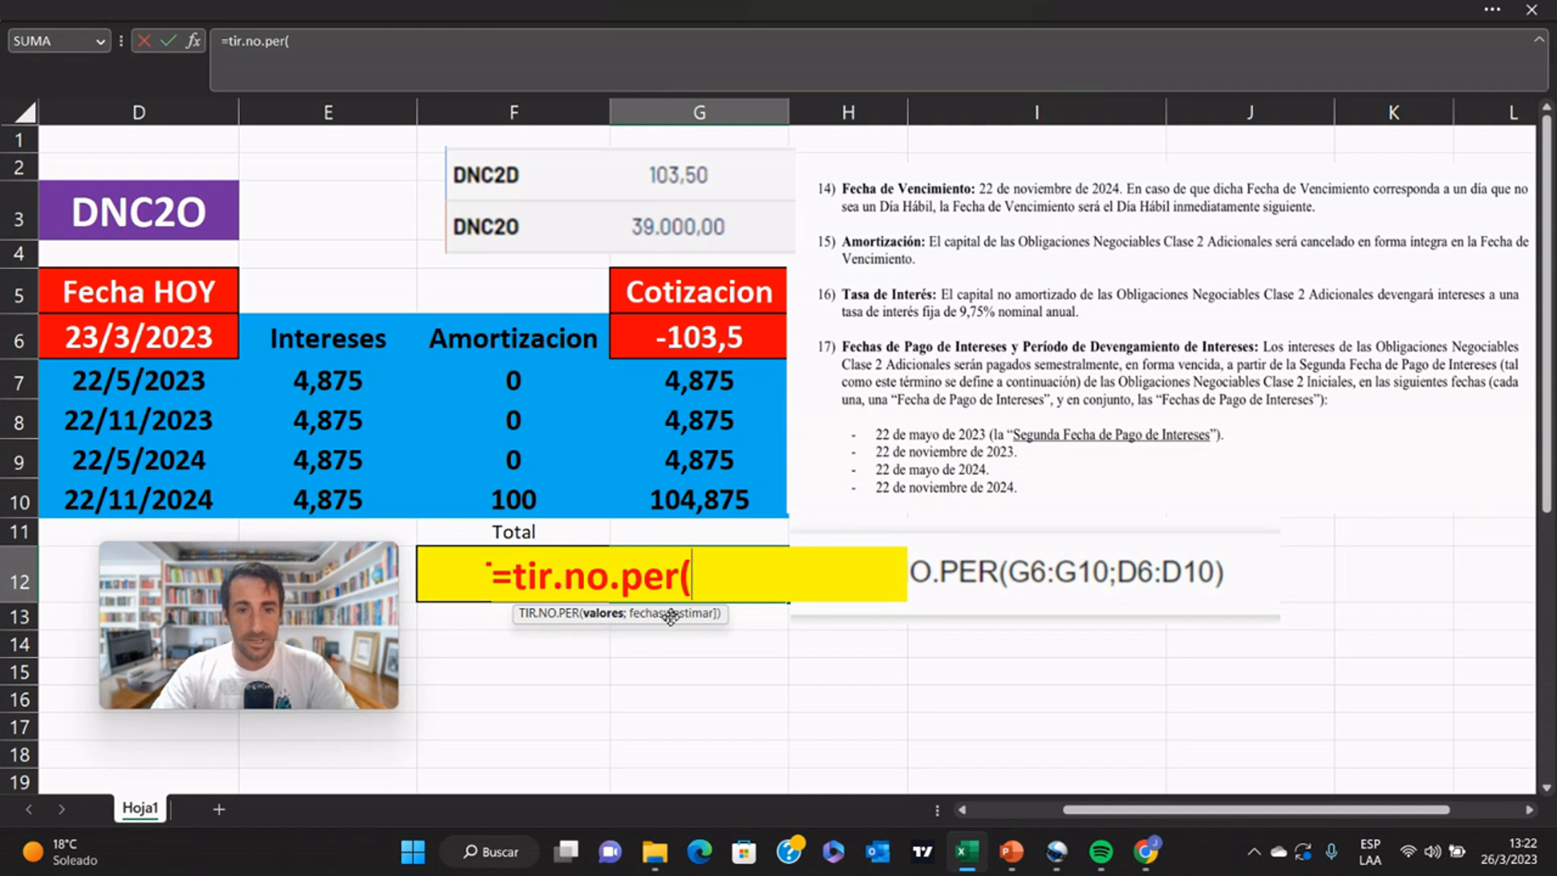
click(723, 339)
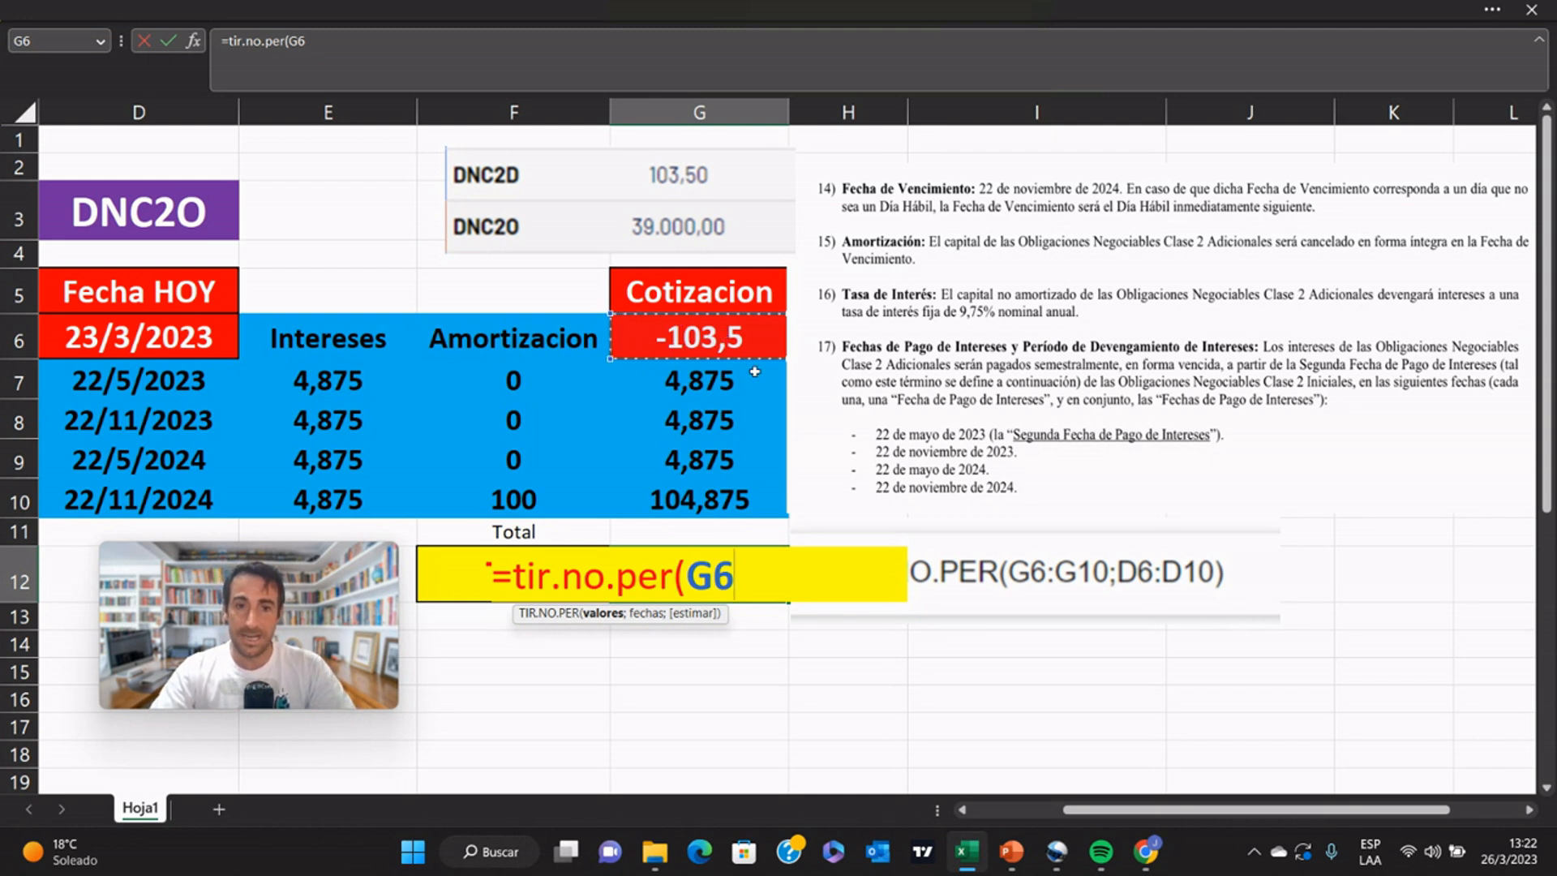
shift+click(721, 505)
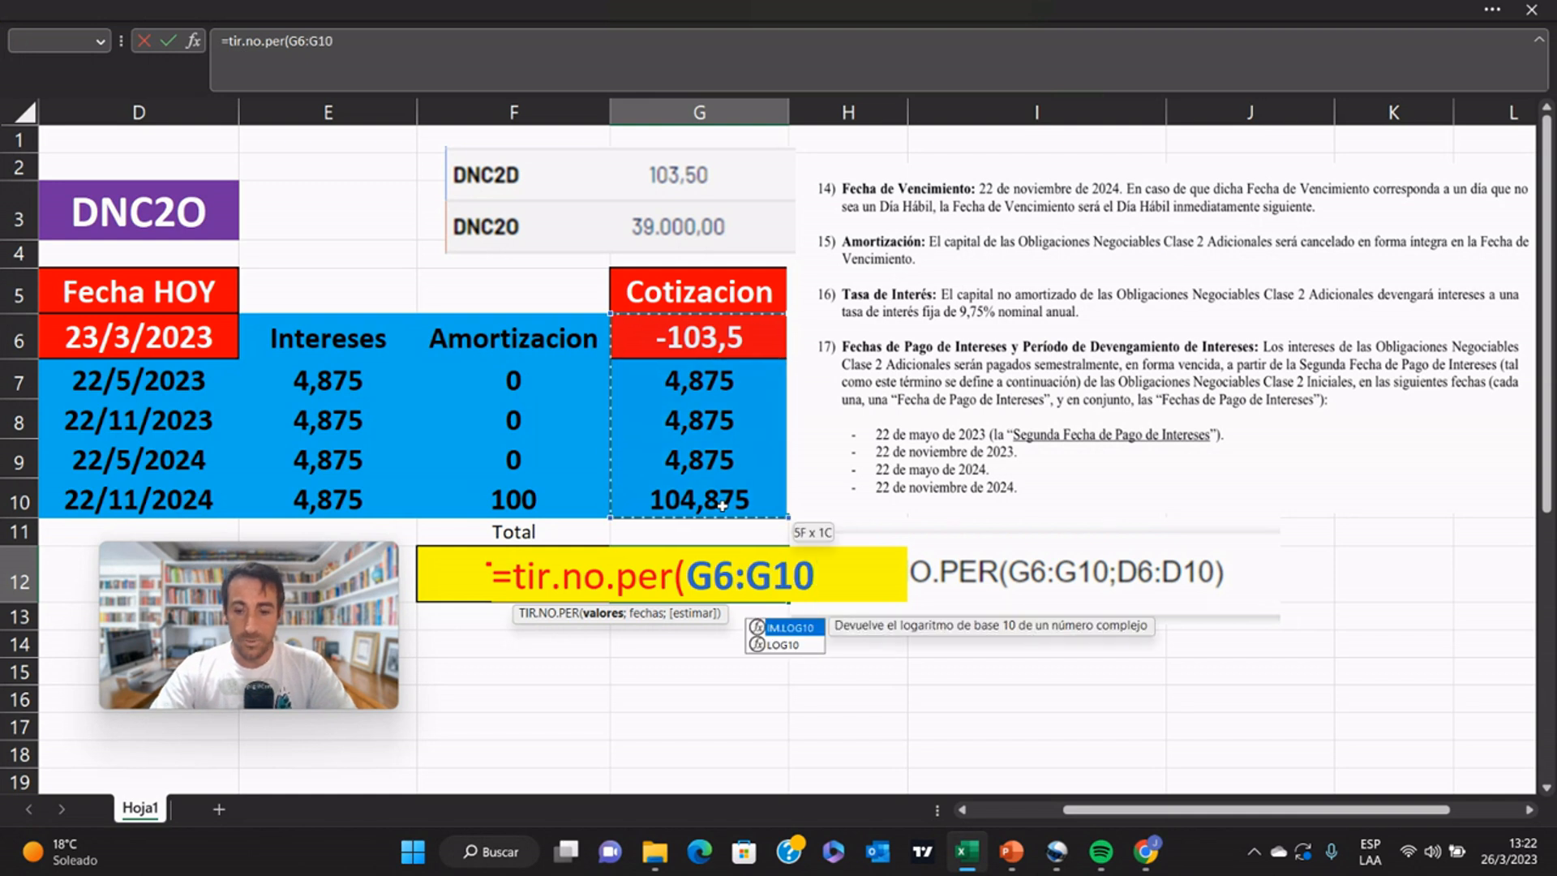
text(;)
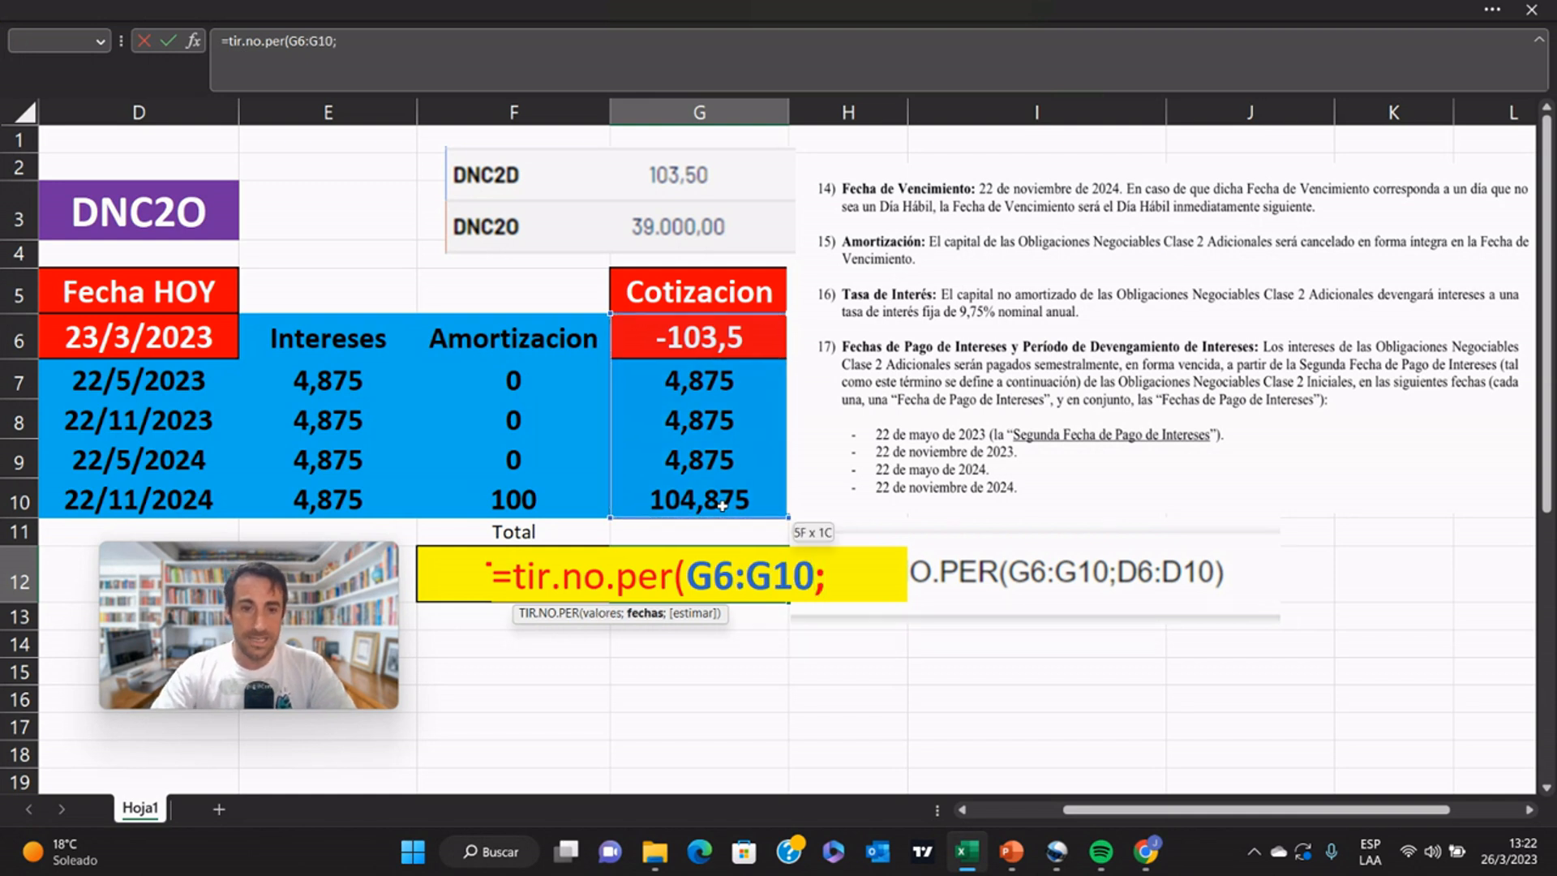
click(172, 340)
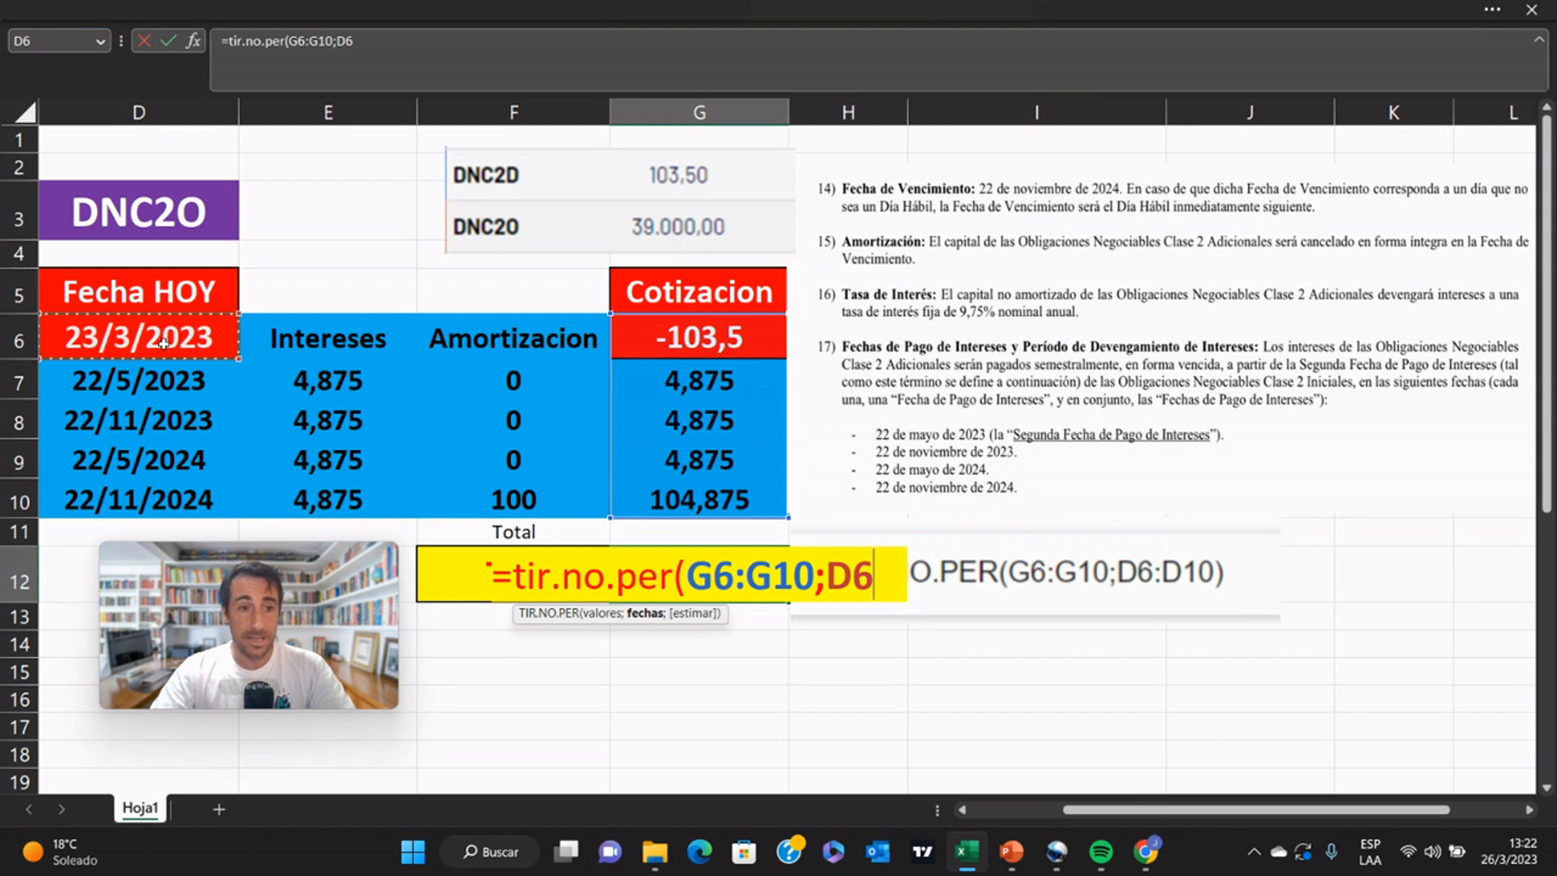
shift+click(163, 498)
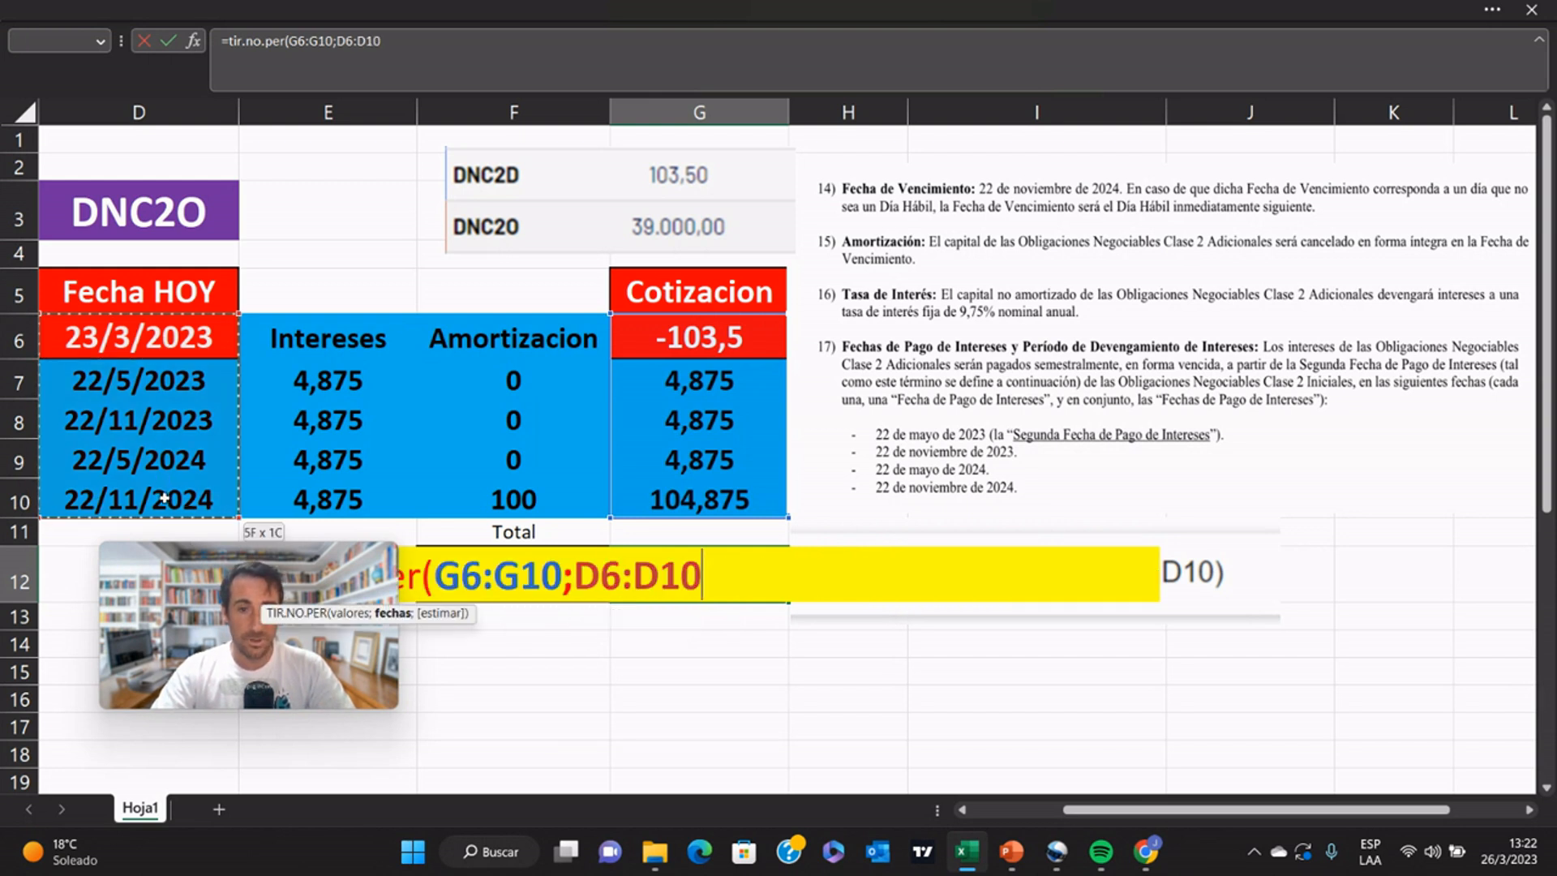
key(Return)
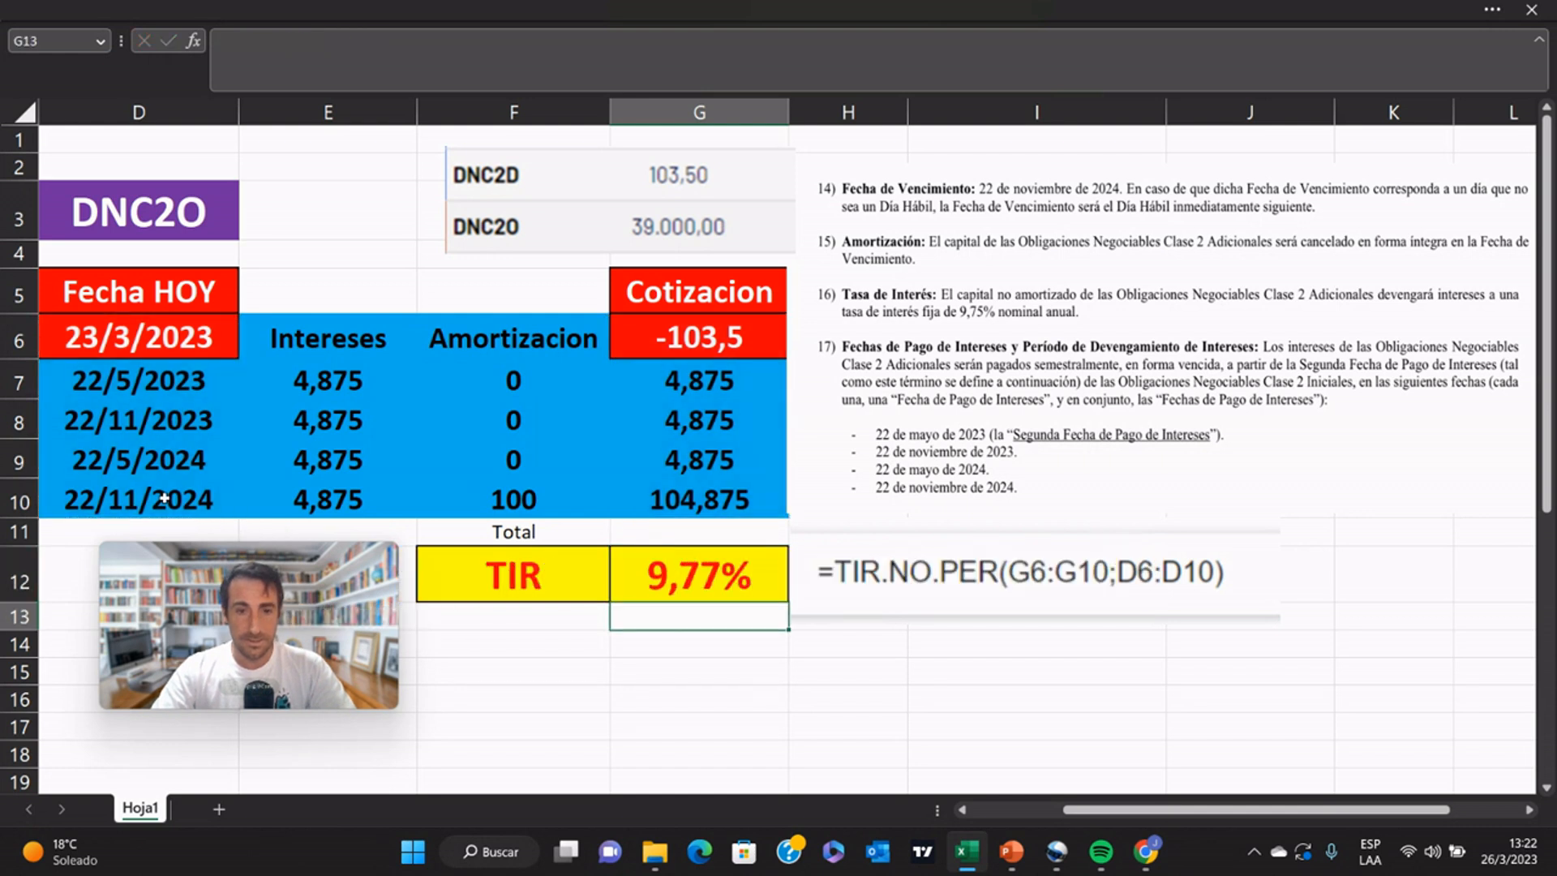
click(618, 686)
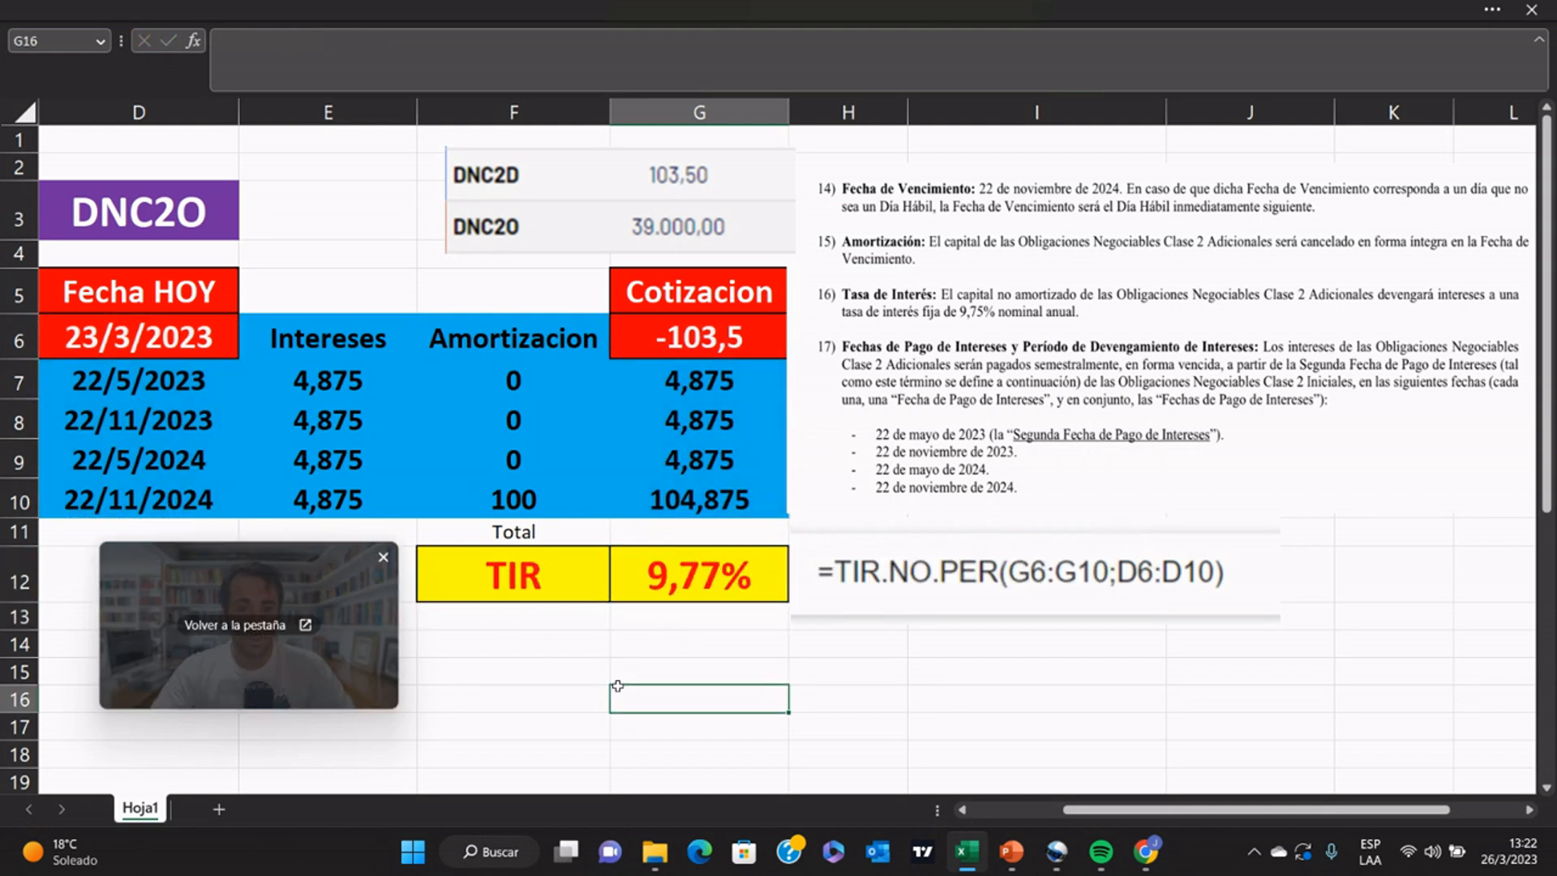
click(588, 679)
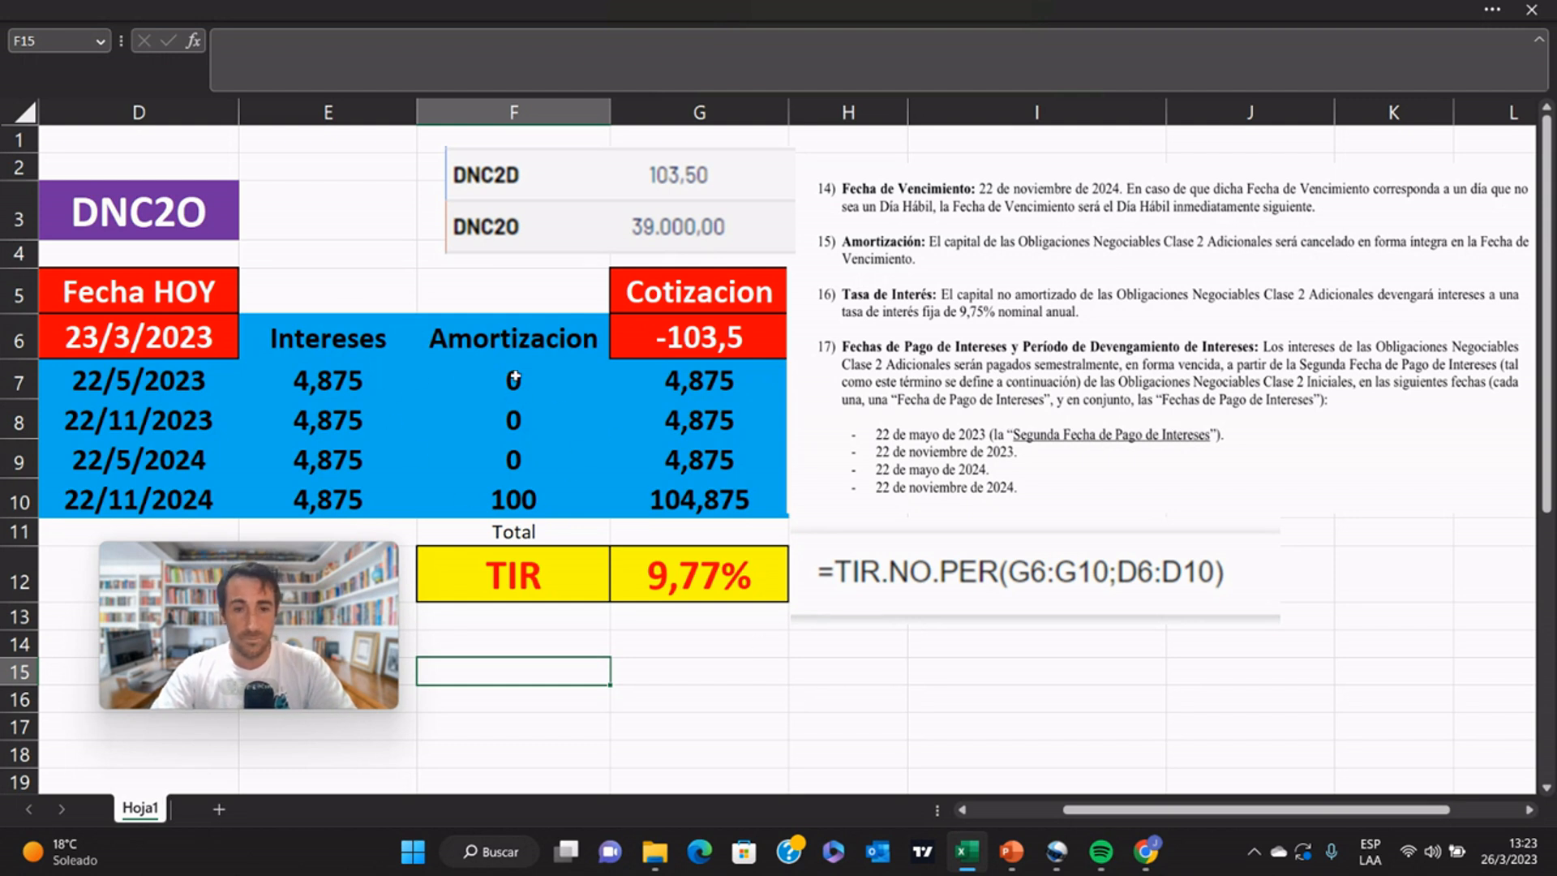
Step: Set the Cotizacion value in G6 to -104 to test the TIR at a higher price
click(734, 343)
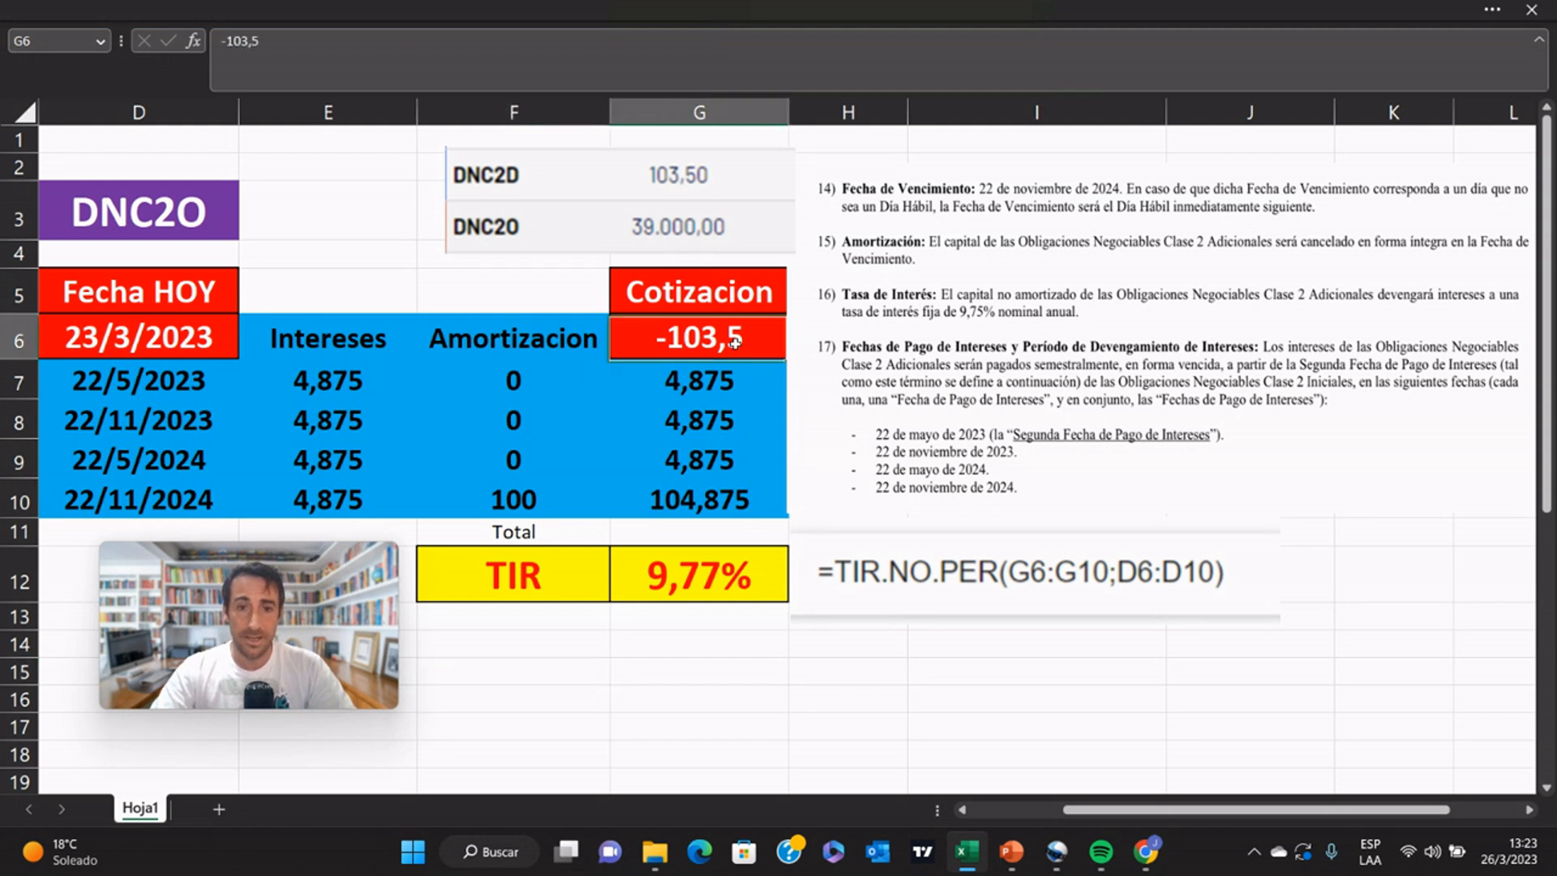
click(287, 46)
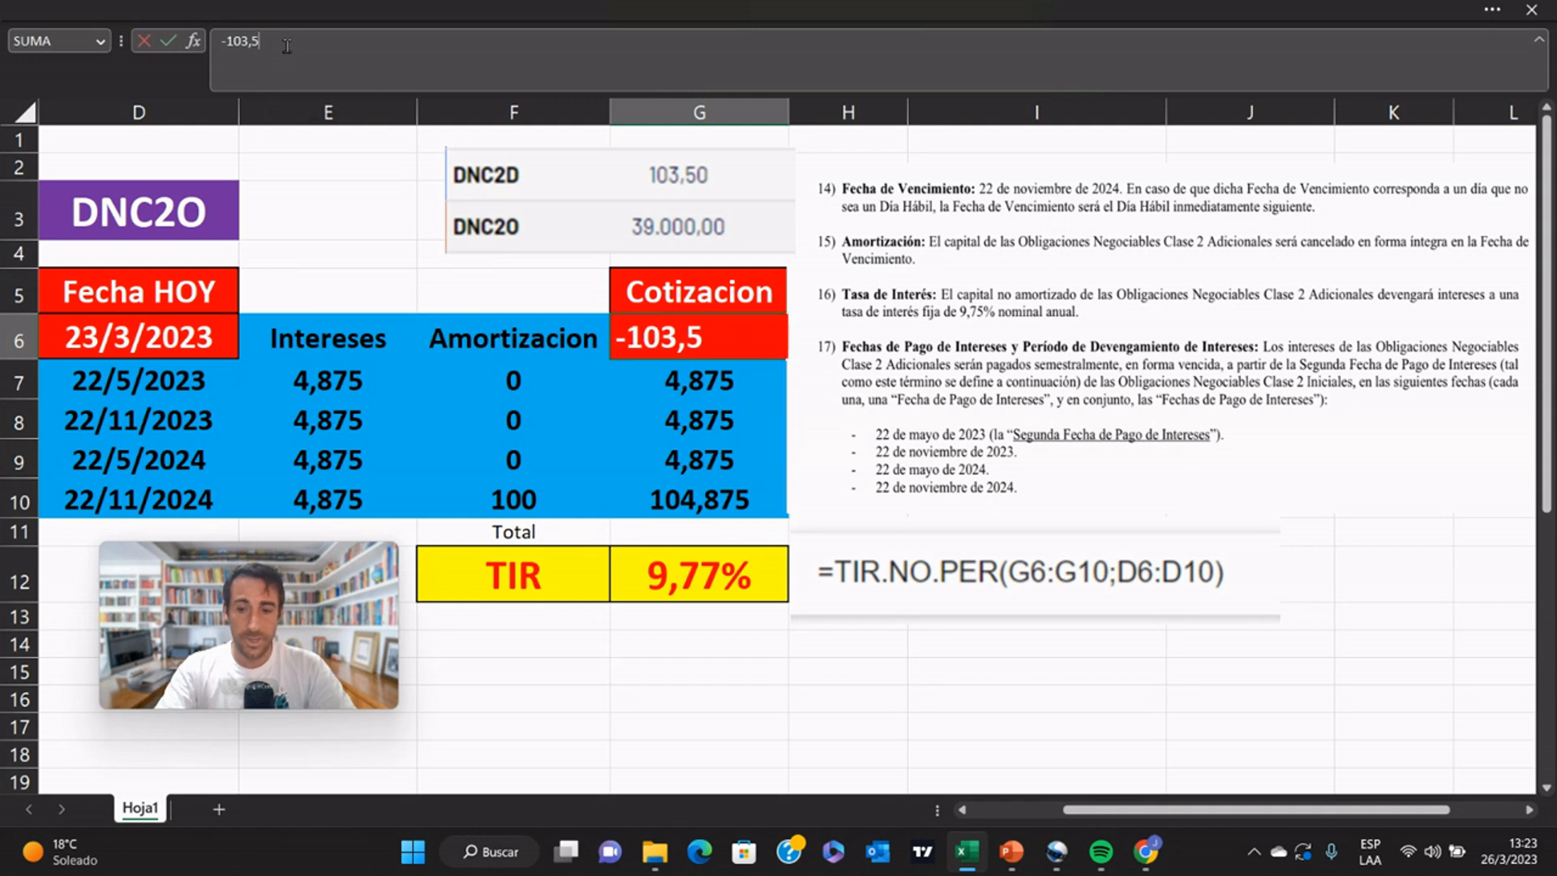
key(BackSpace)
key(BackSpace)
key(BackSpace)
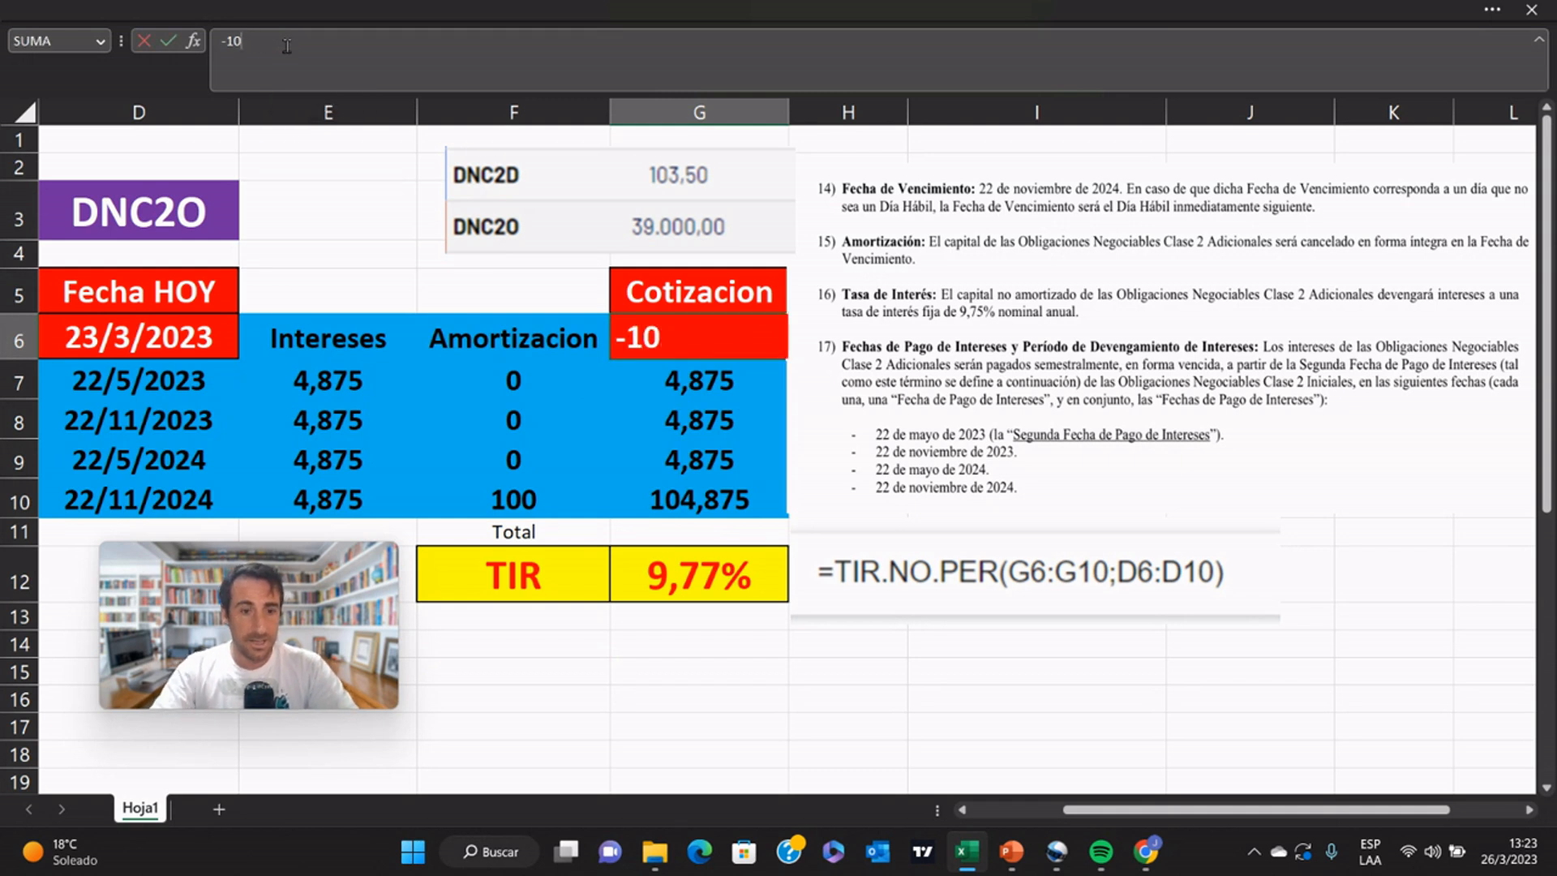
text(4)
key(Return)
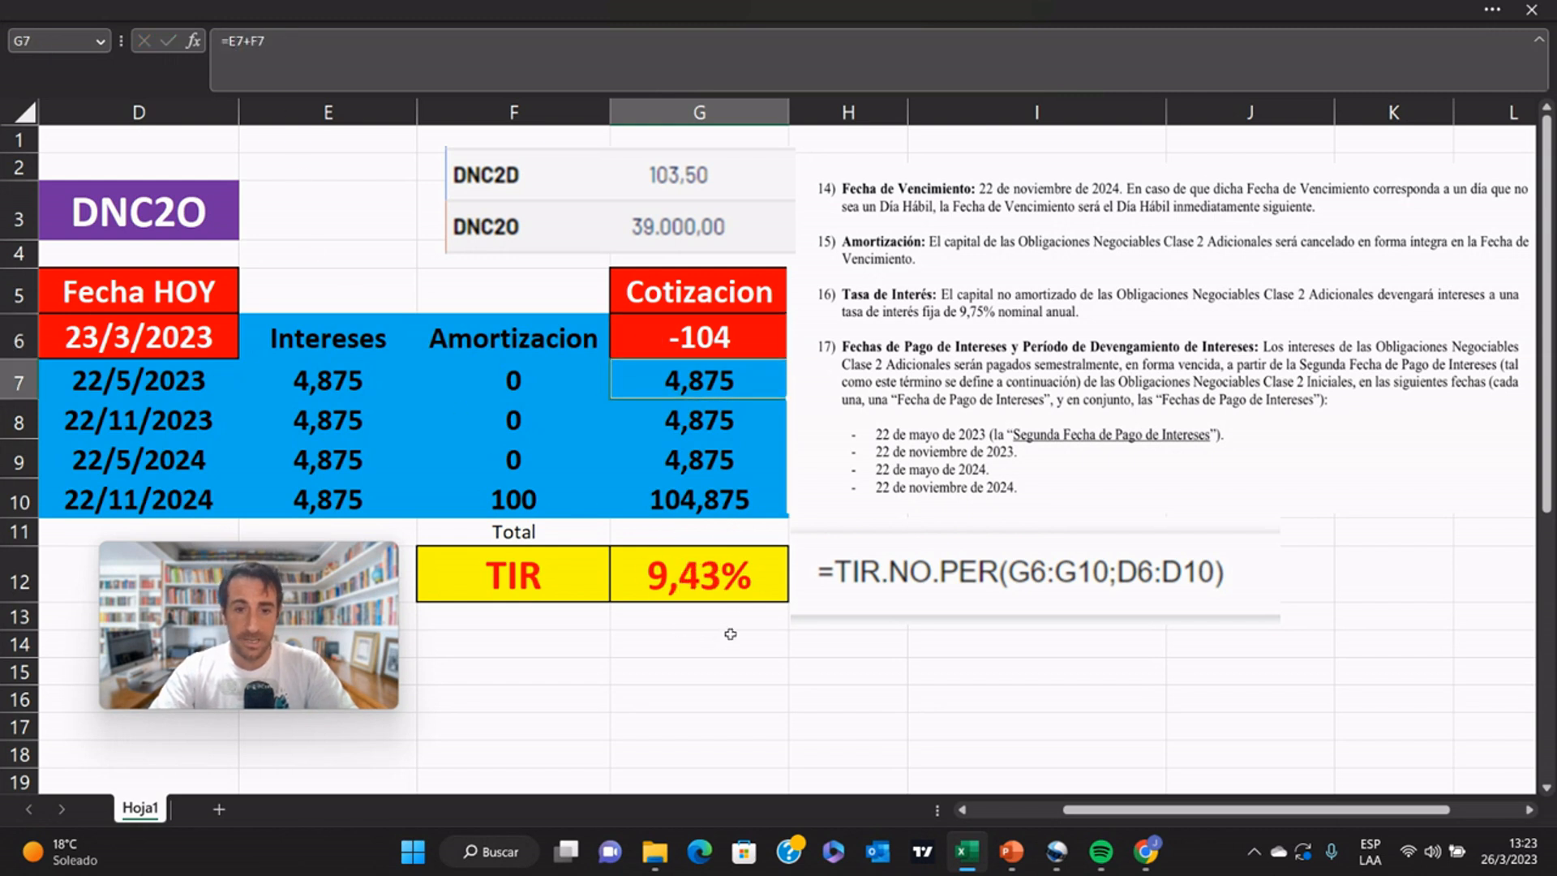
Step: Set the Cotizacion value in G6 to -102 to test the TIR at a lower price
click(699, 348)
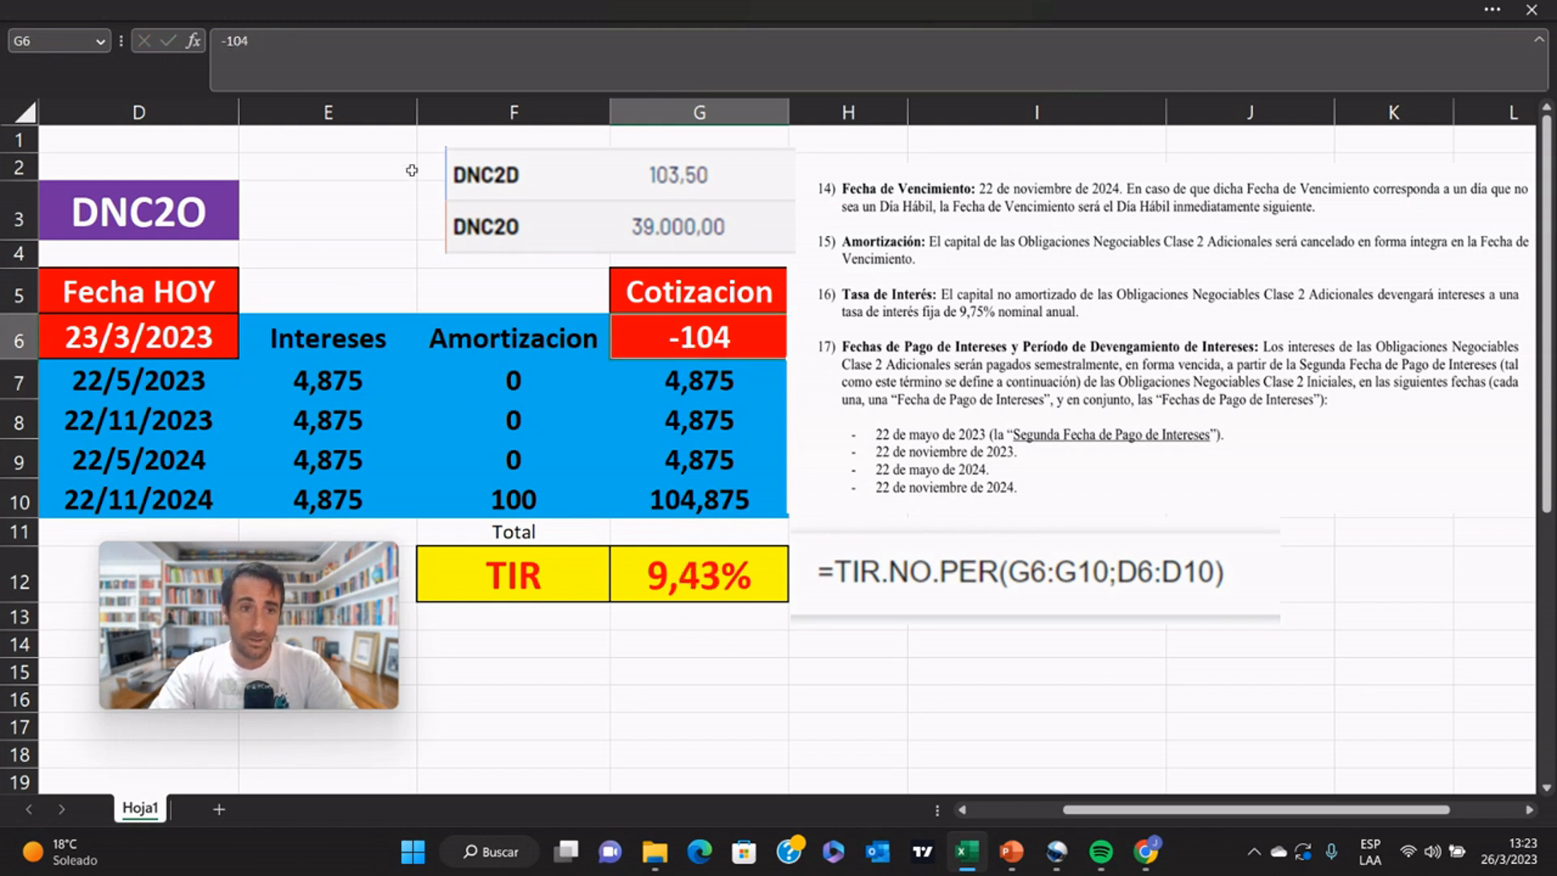
click(332, 46)
key(BackSpace)
text(2)
key(Return)
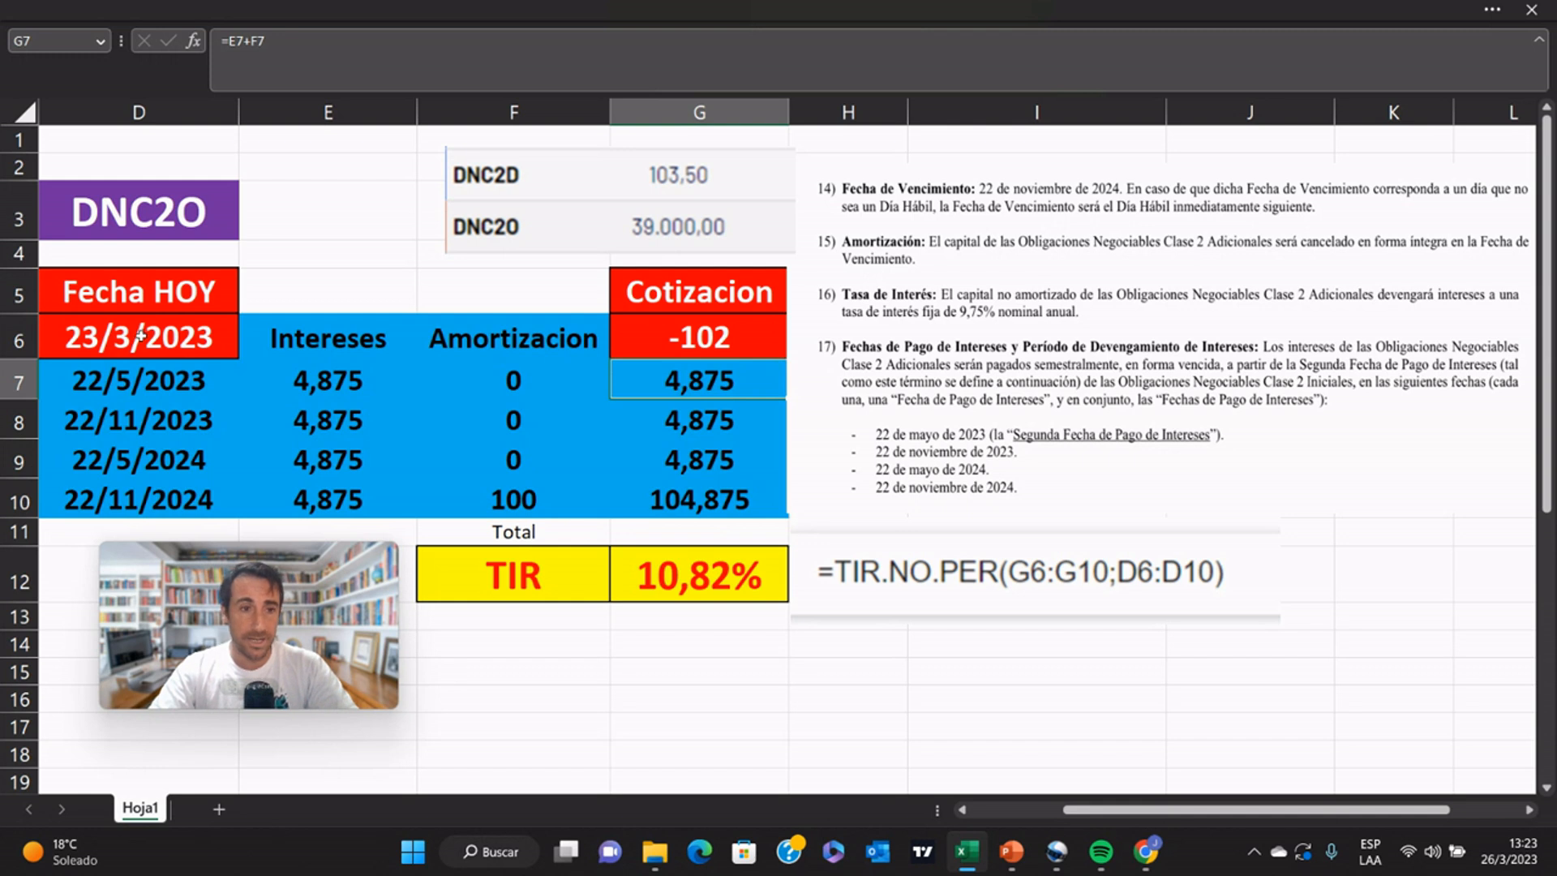
Step: Clear the 22/5/2023 payment from D7:G7, including its date, interest, amortization and total
click(106, 343)
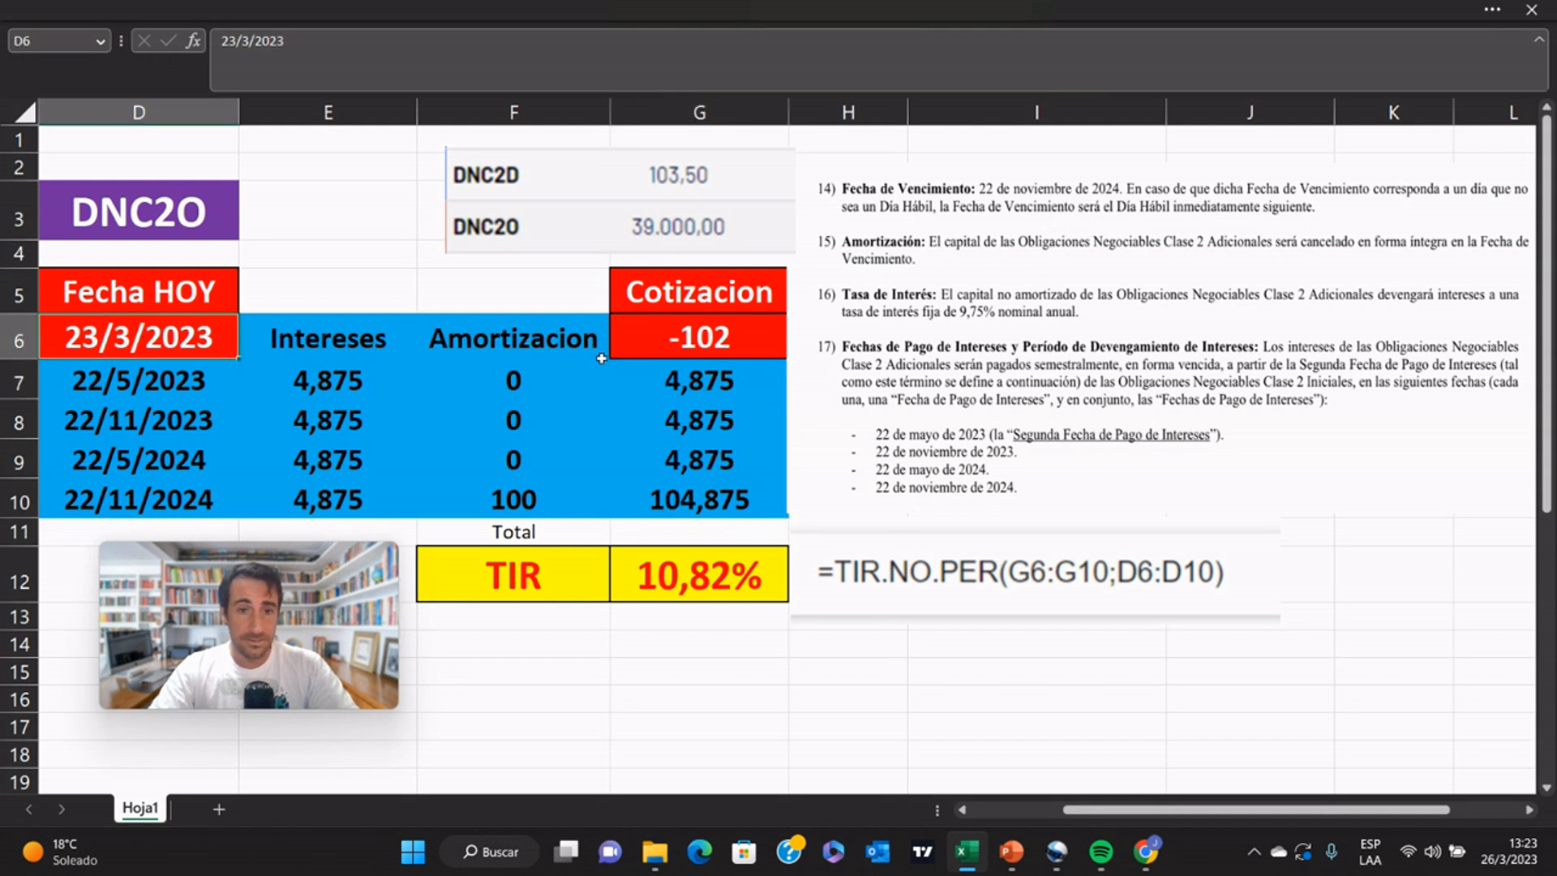
click(676, 351)
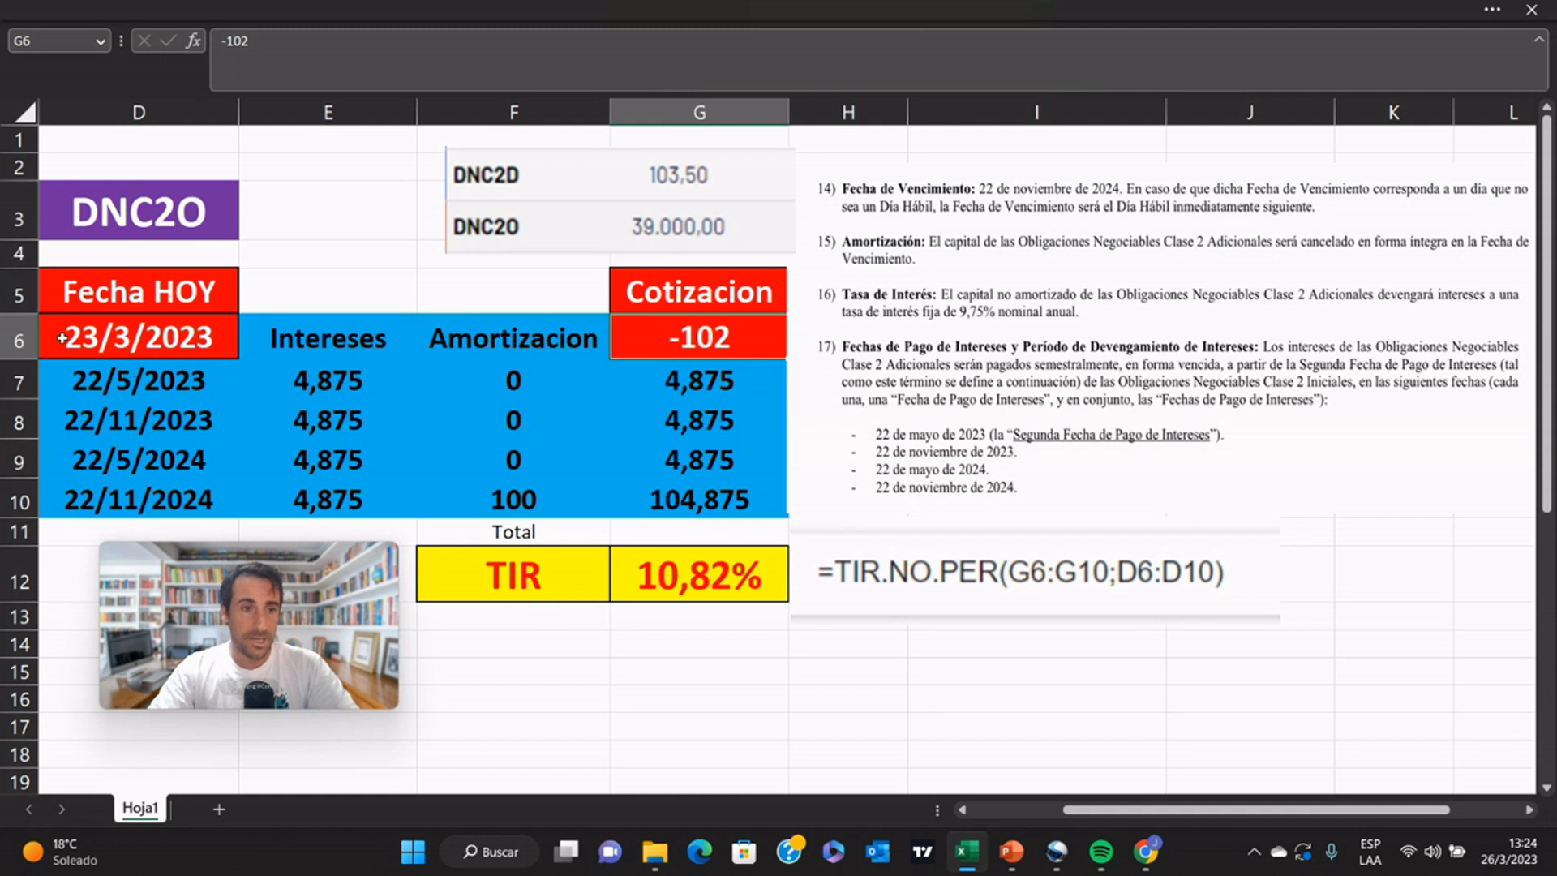
click(107, 379)
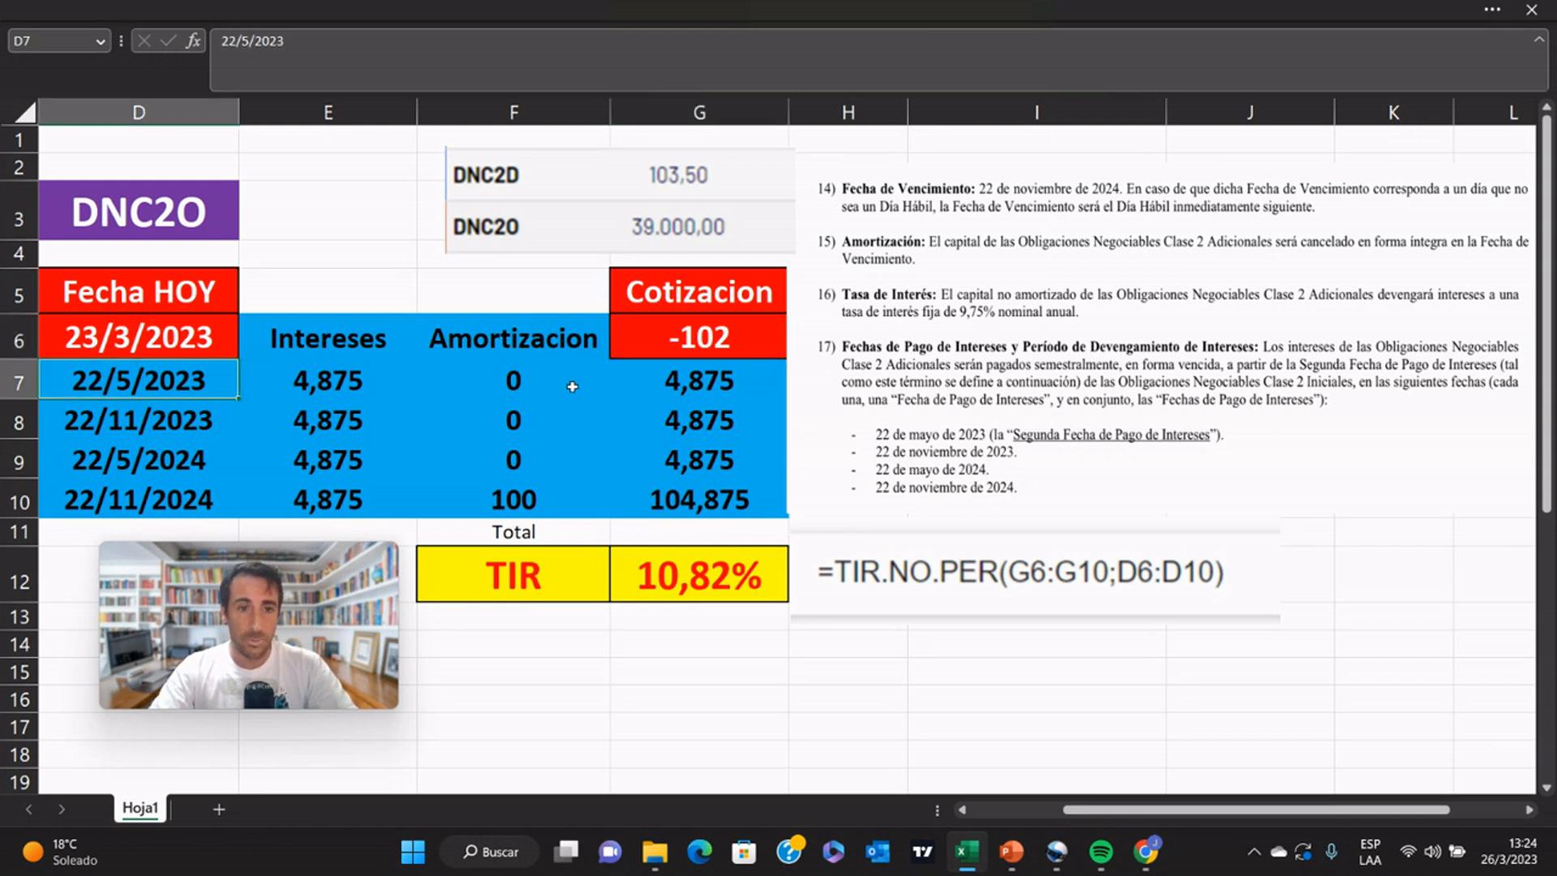
shift+click(676, 387)
key(Delete)
Step: Set the Fecha HOY date in D6 to 28/5/2023, after the removed May payment
click(189, 340)
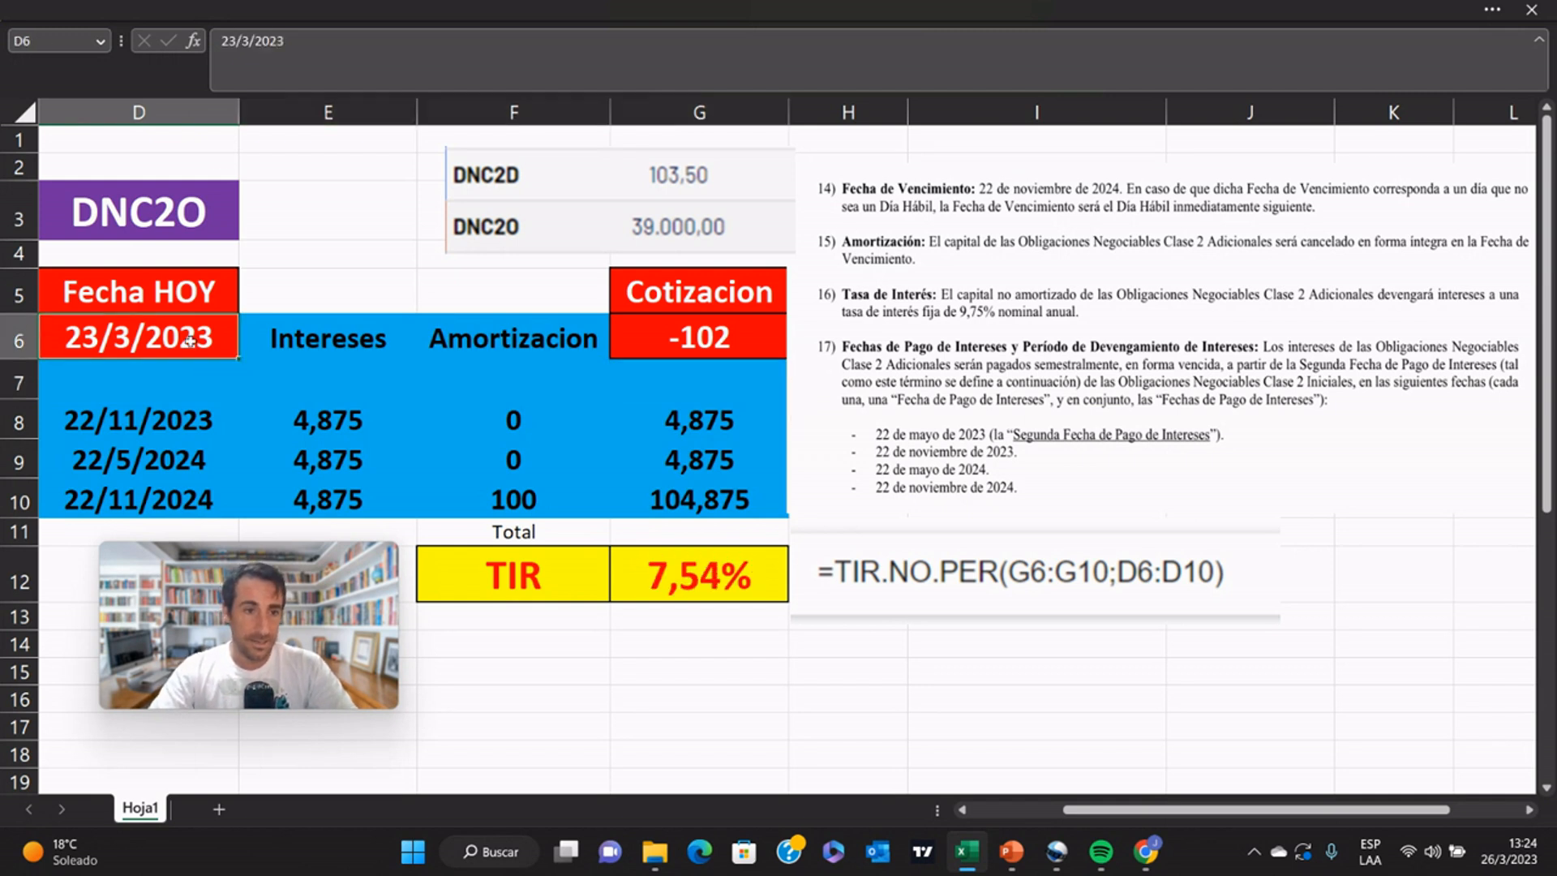
double_click(189, 340)
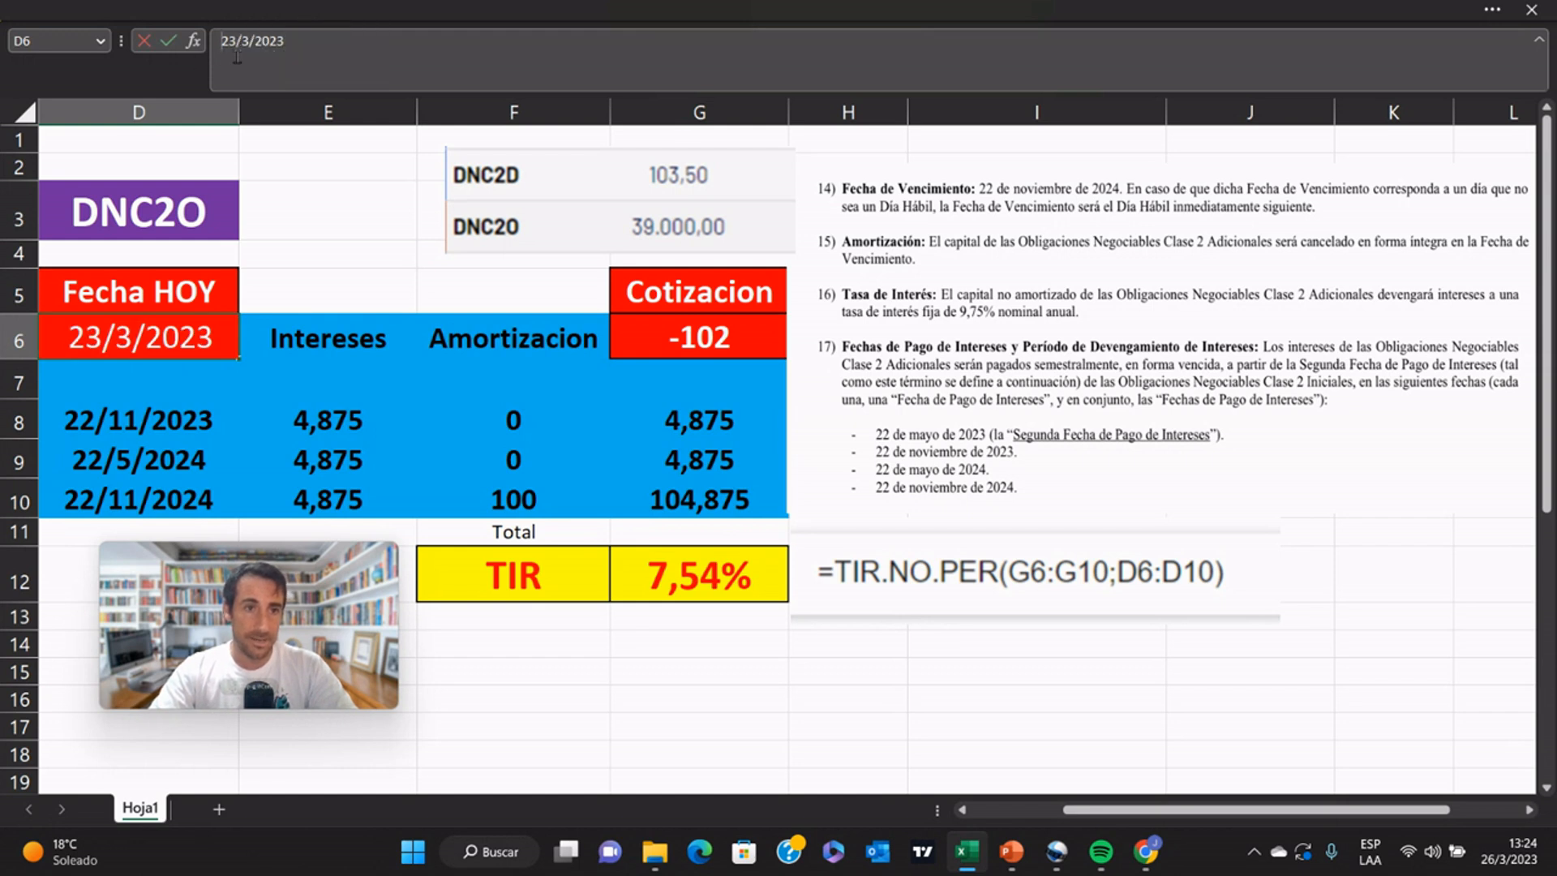
key(BackSpace)
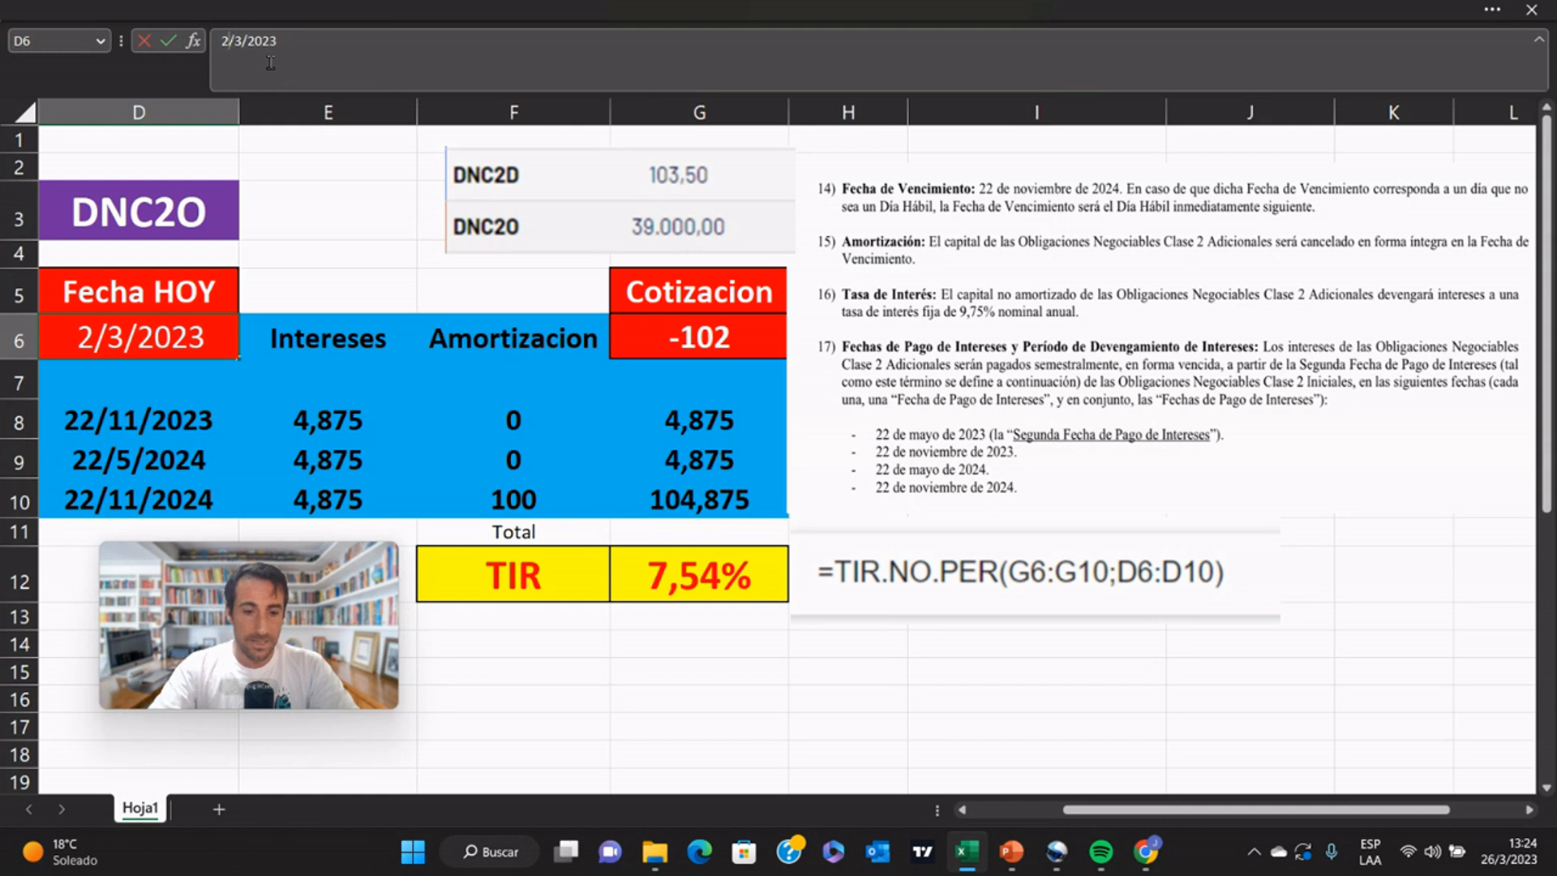
text(8)
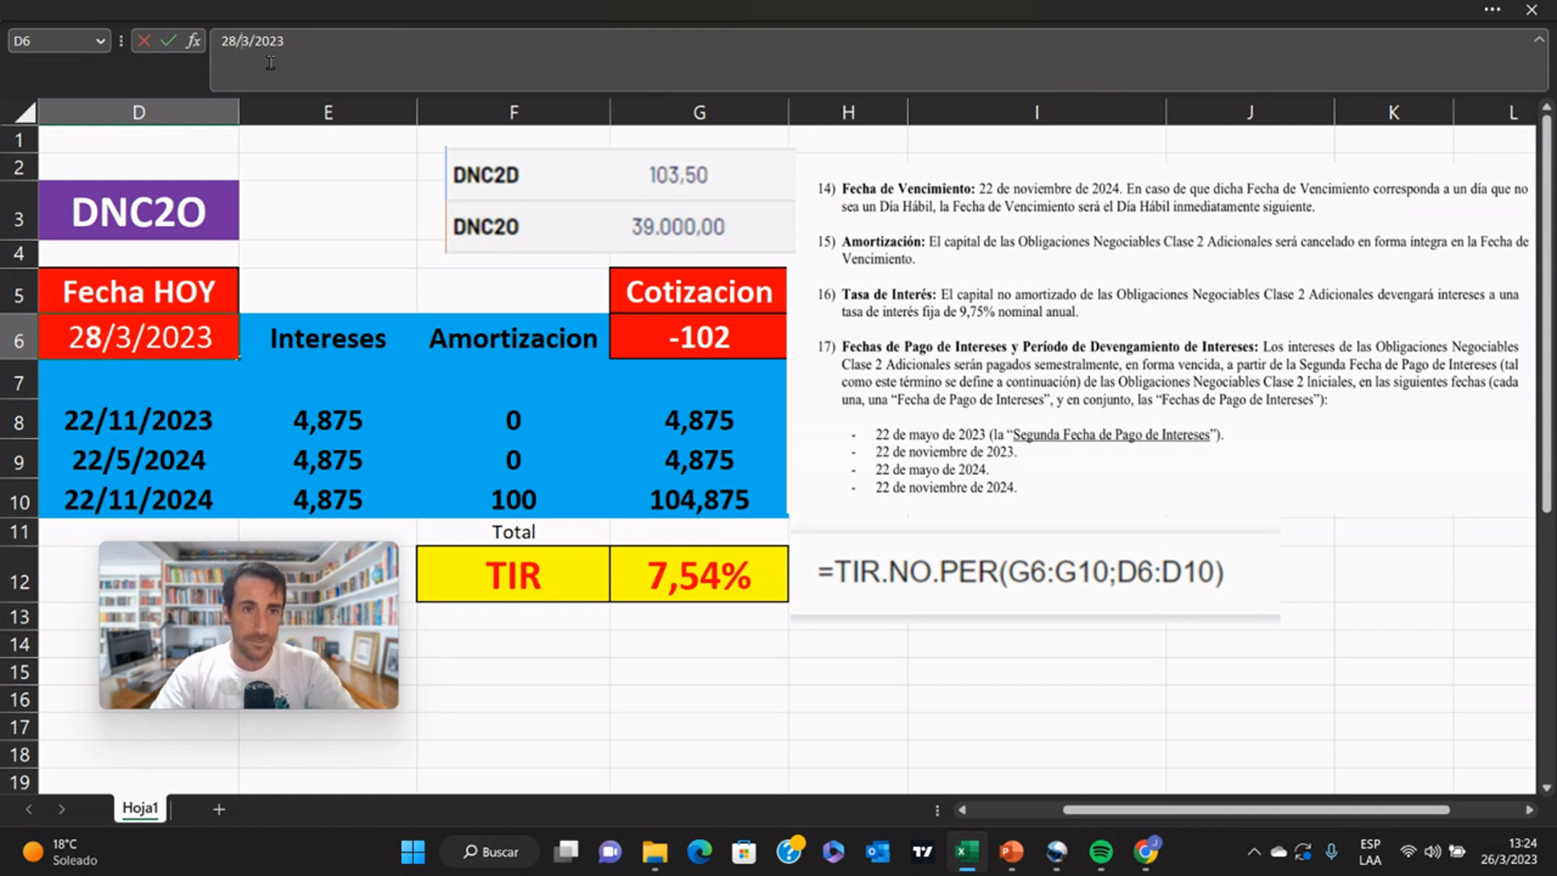
key(BackSpace)
text(5)
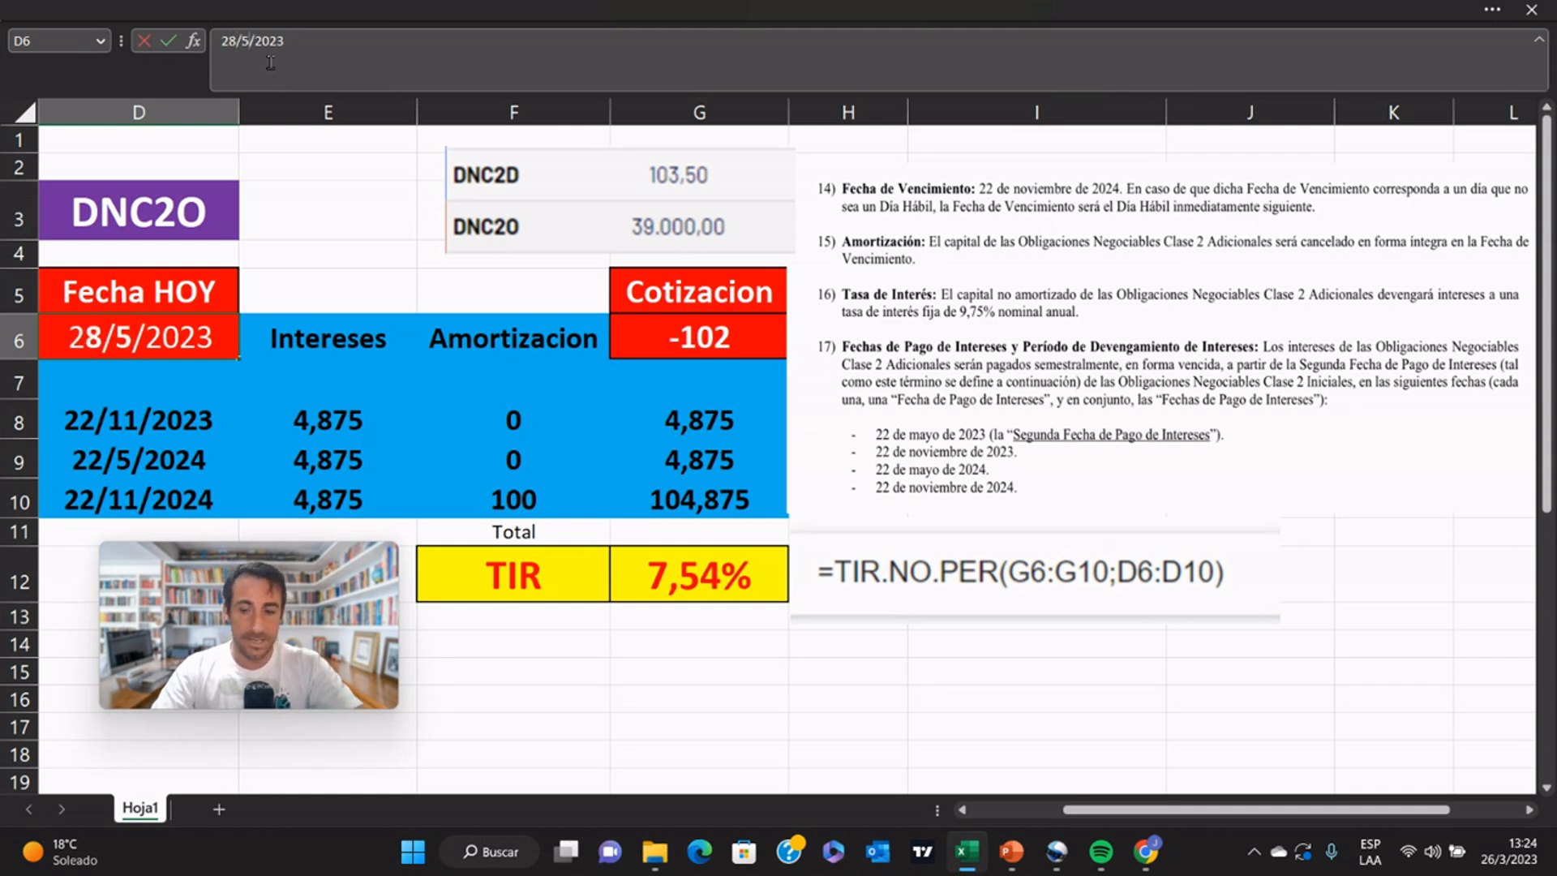
key(Return)
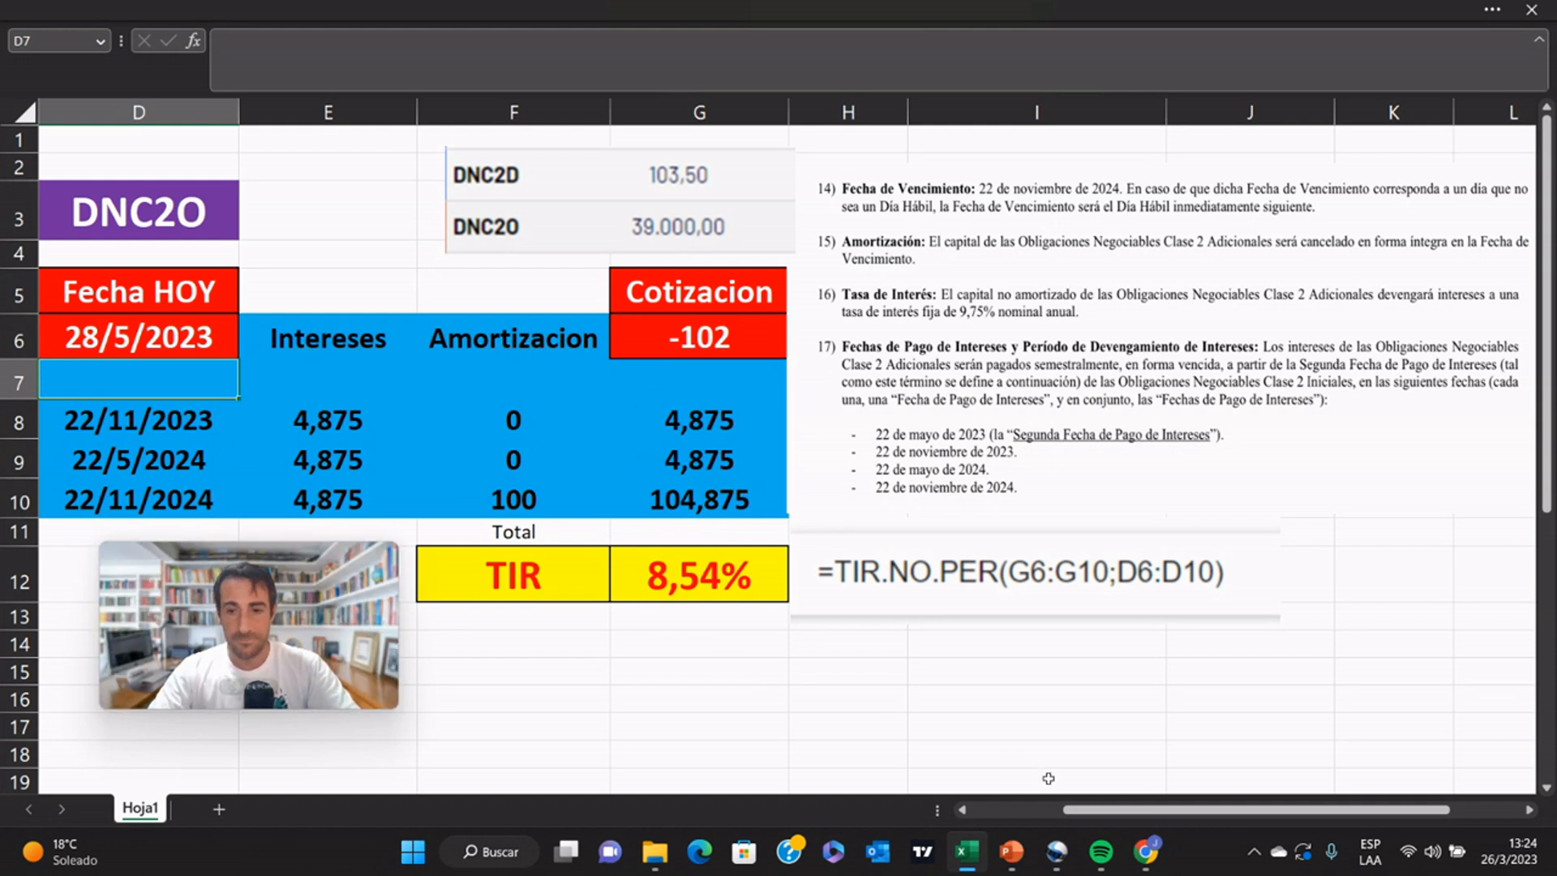
scroll(1060, 664, down, 1)
scroll(1060, 664, down, 1)
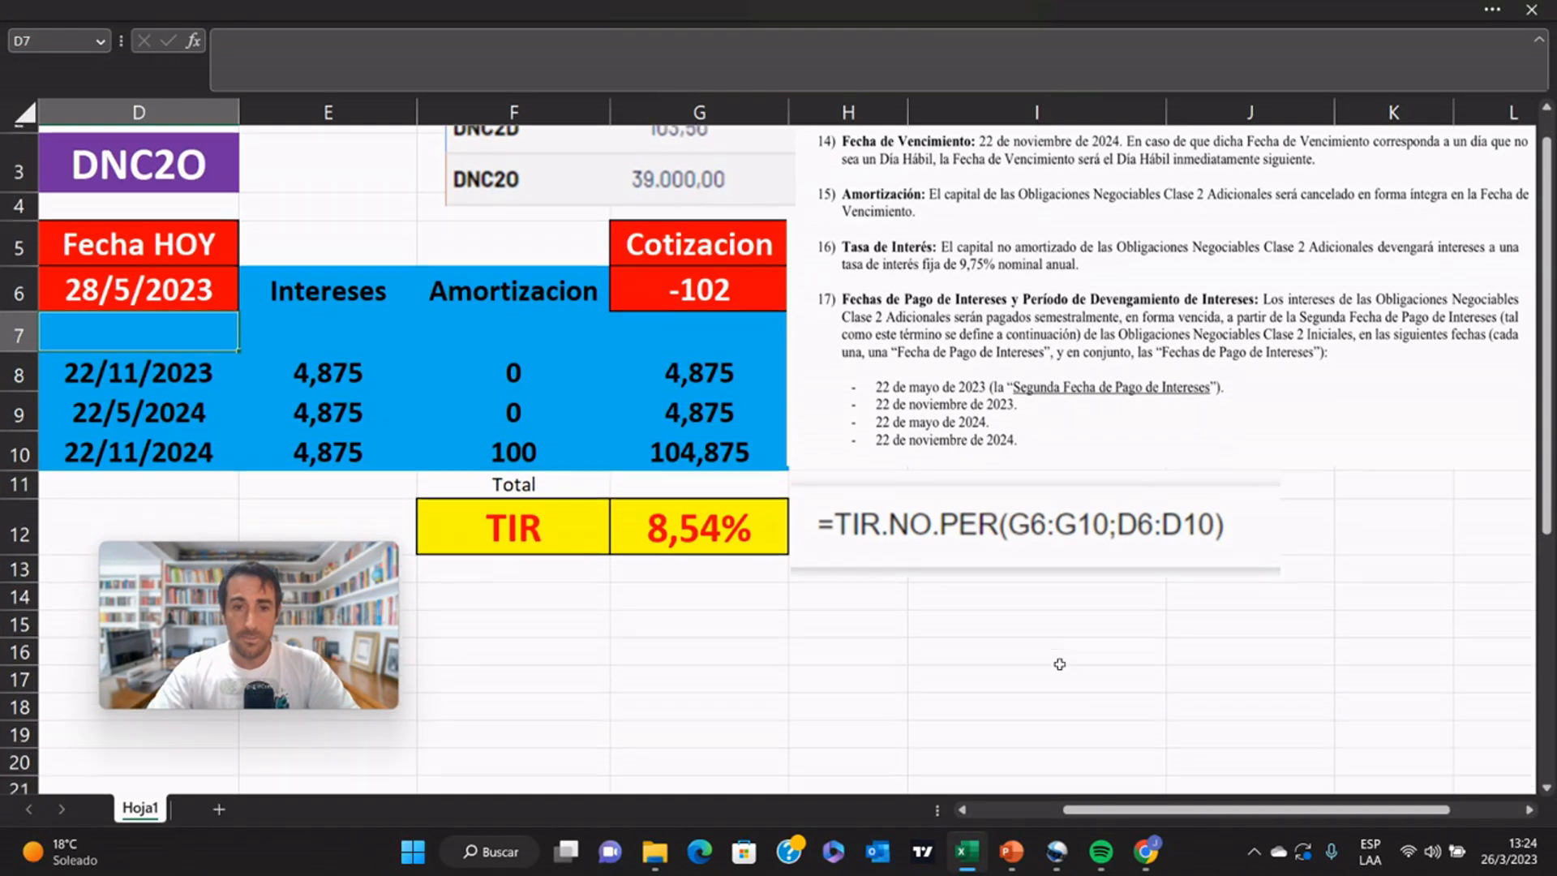
scroll(1050, 652, up, 2)
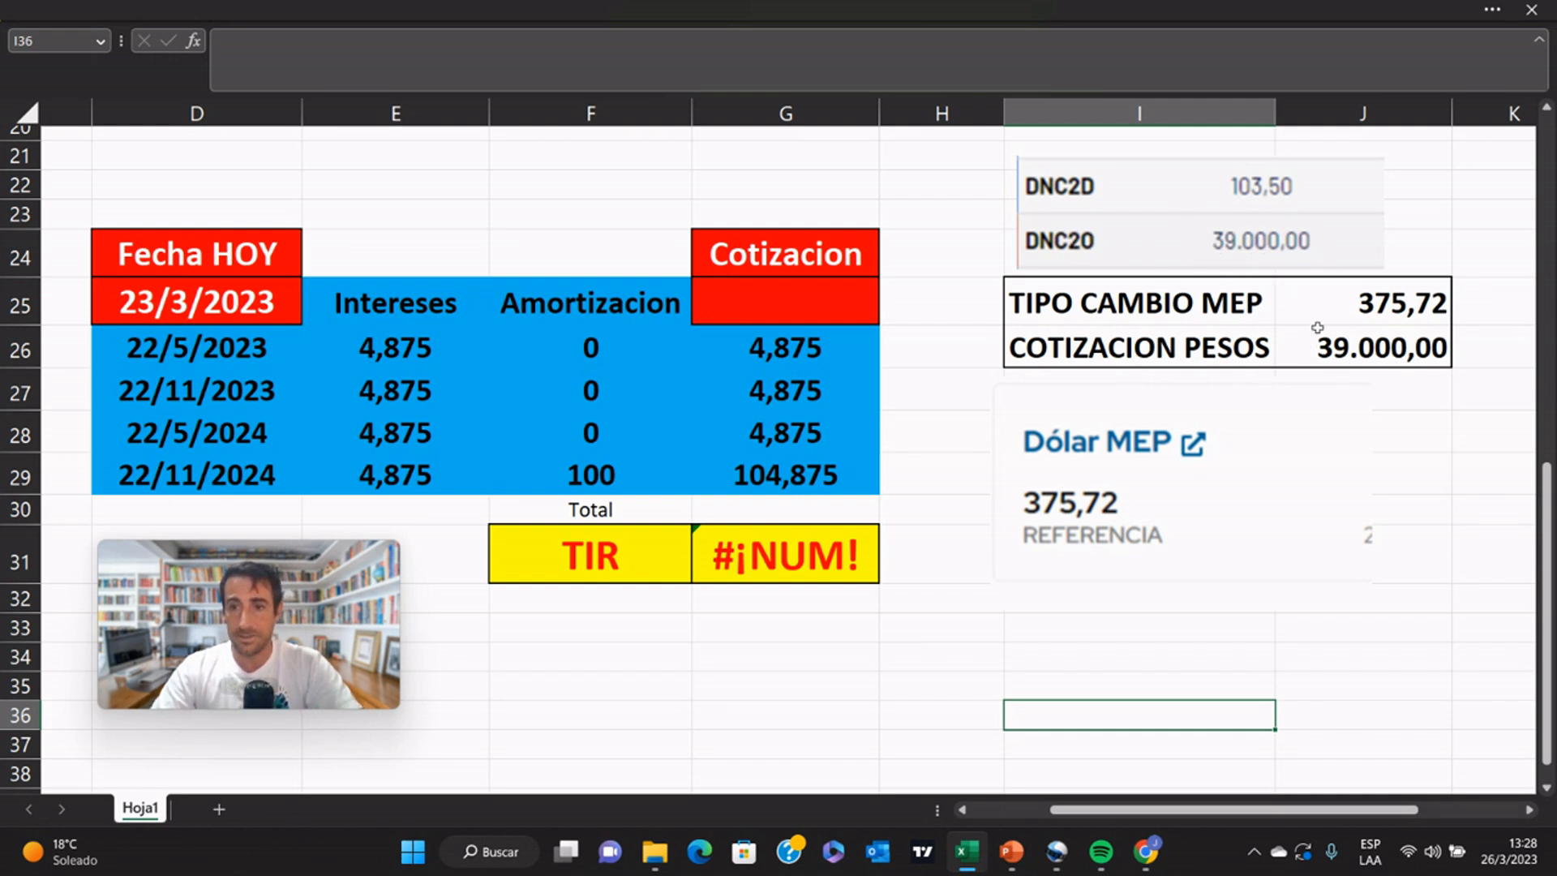
Step: Convert the peso price to dollars in the Cotizacion cell G25 with the formula =(J26/J25)
click(1350, 345)
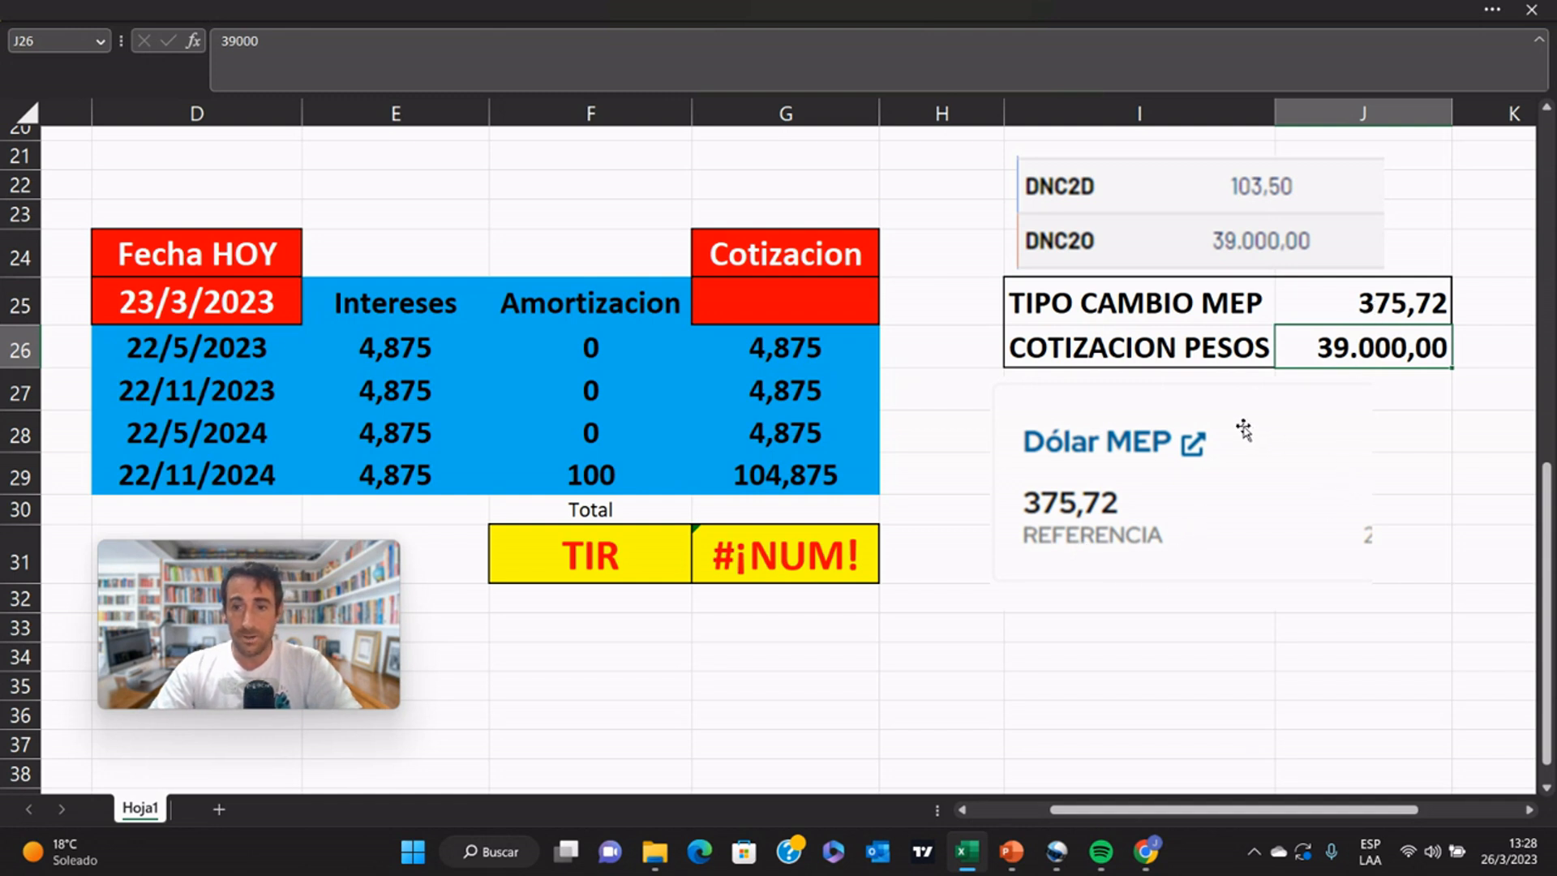
click(848, 306)
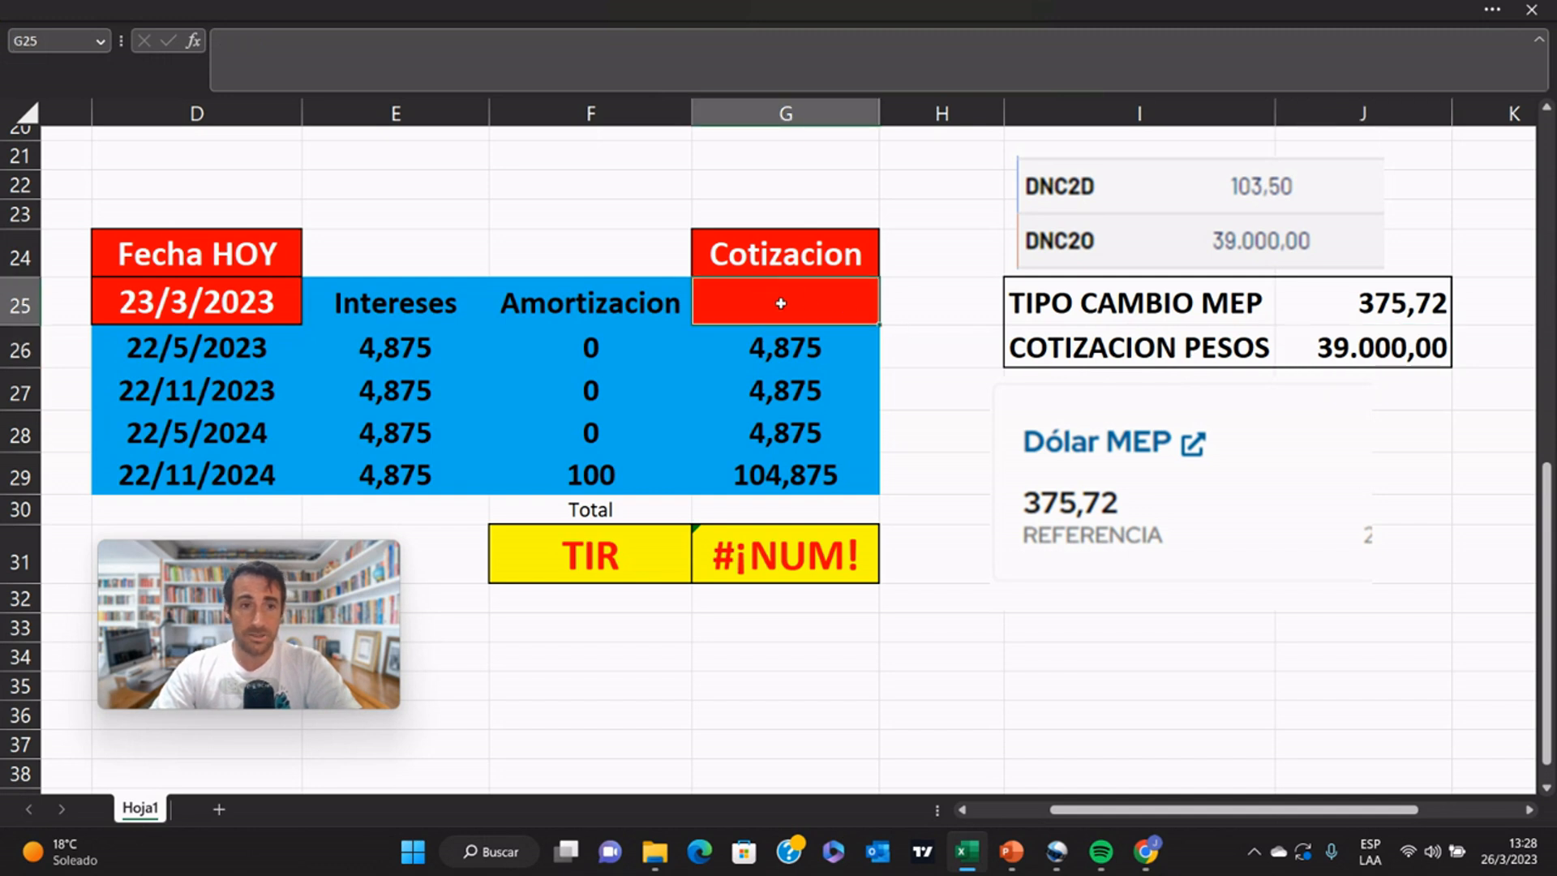
text(=)
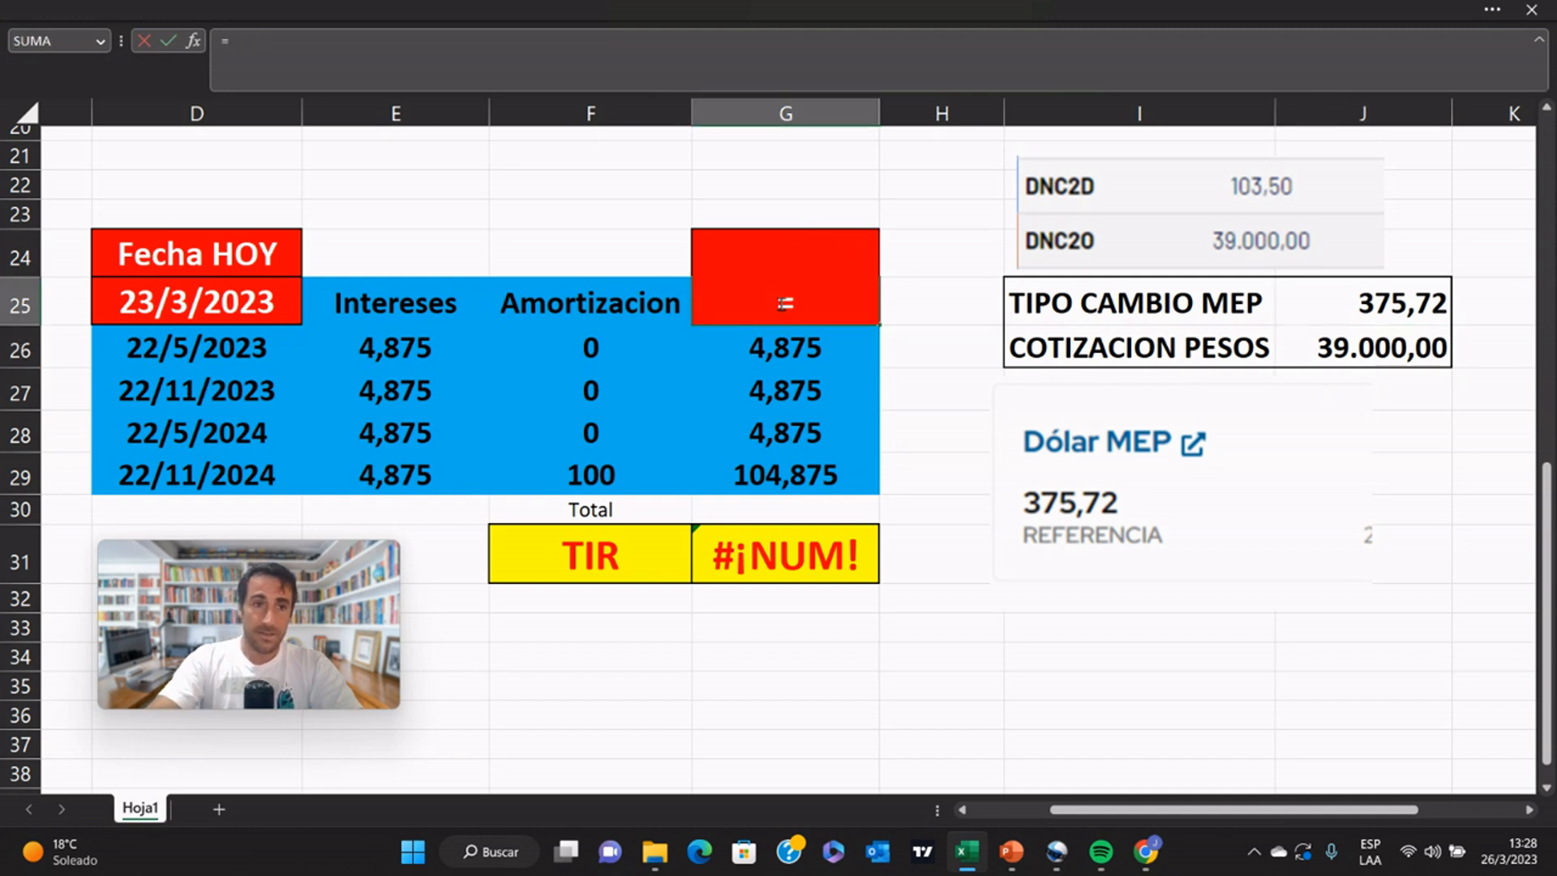
text(()
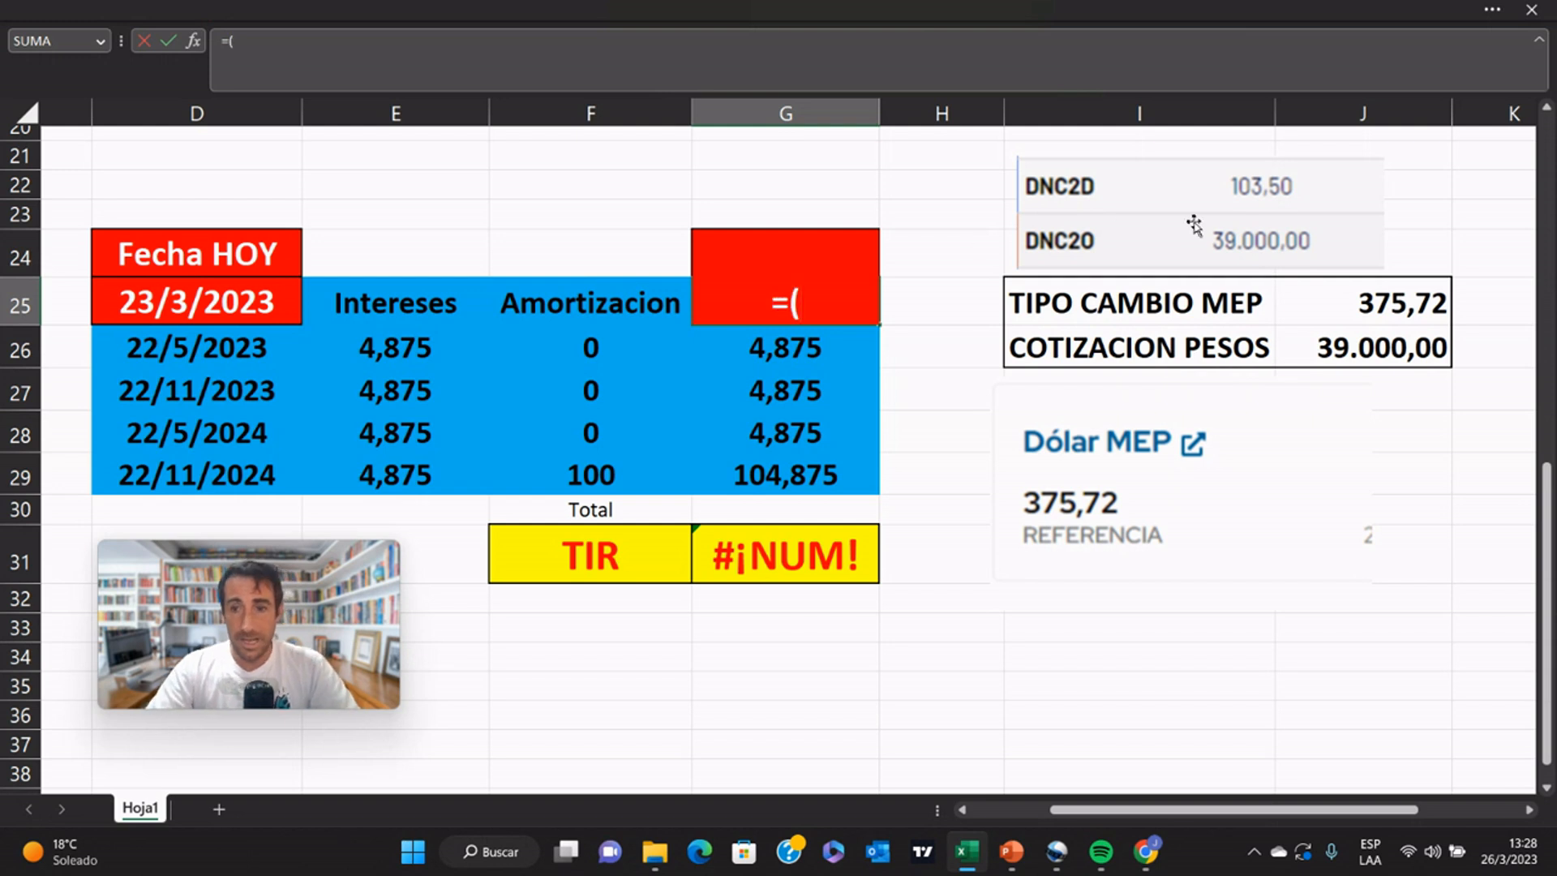
click(1370, 342)
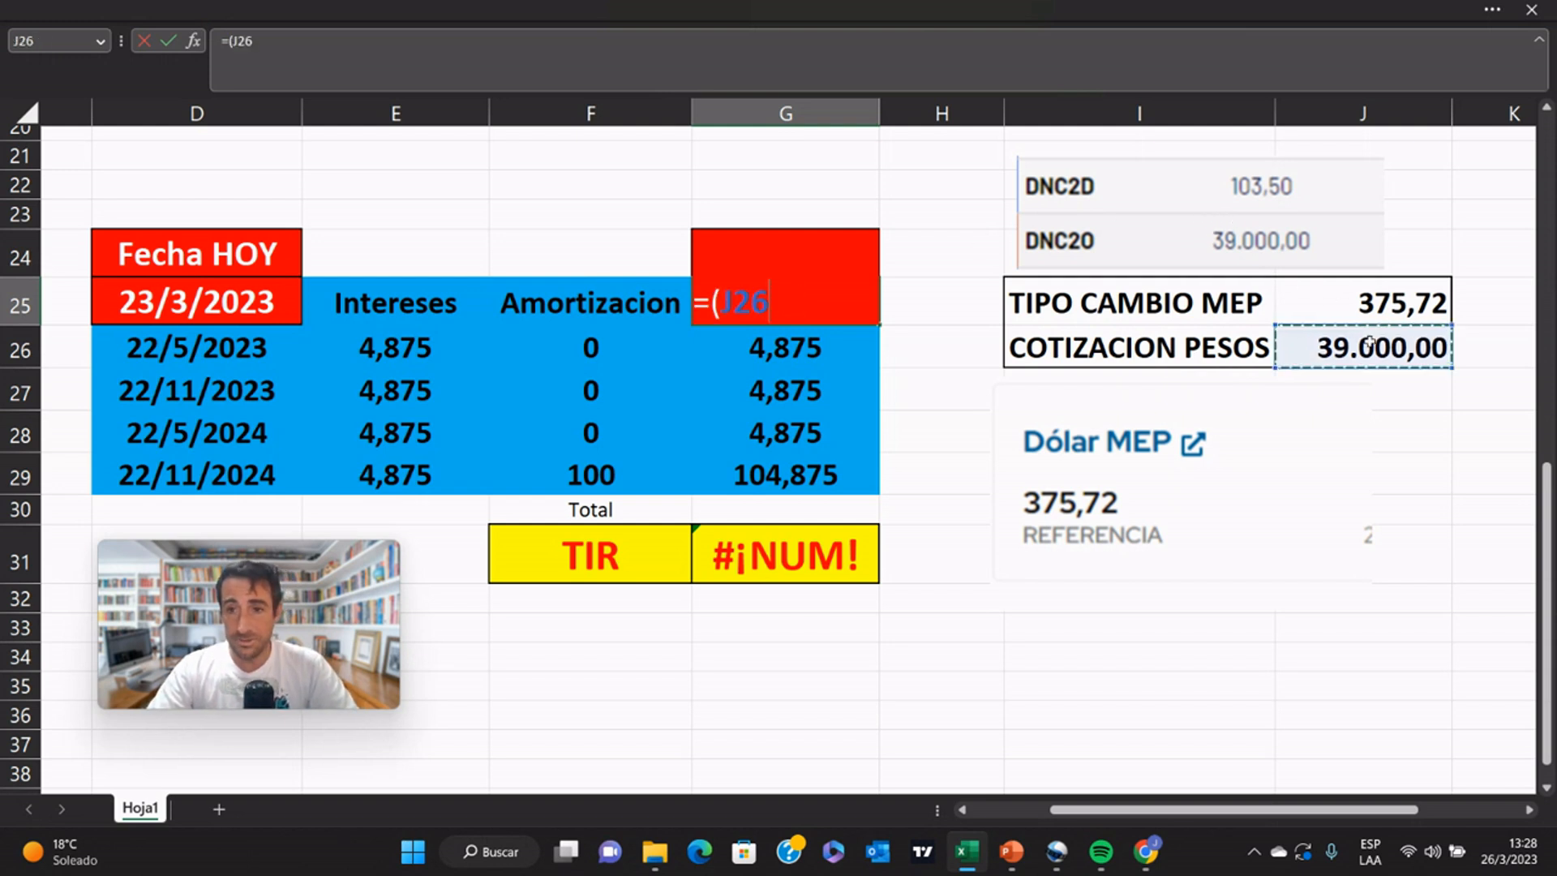
text(/)
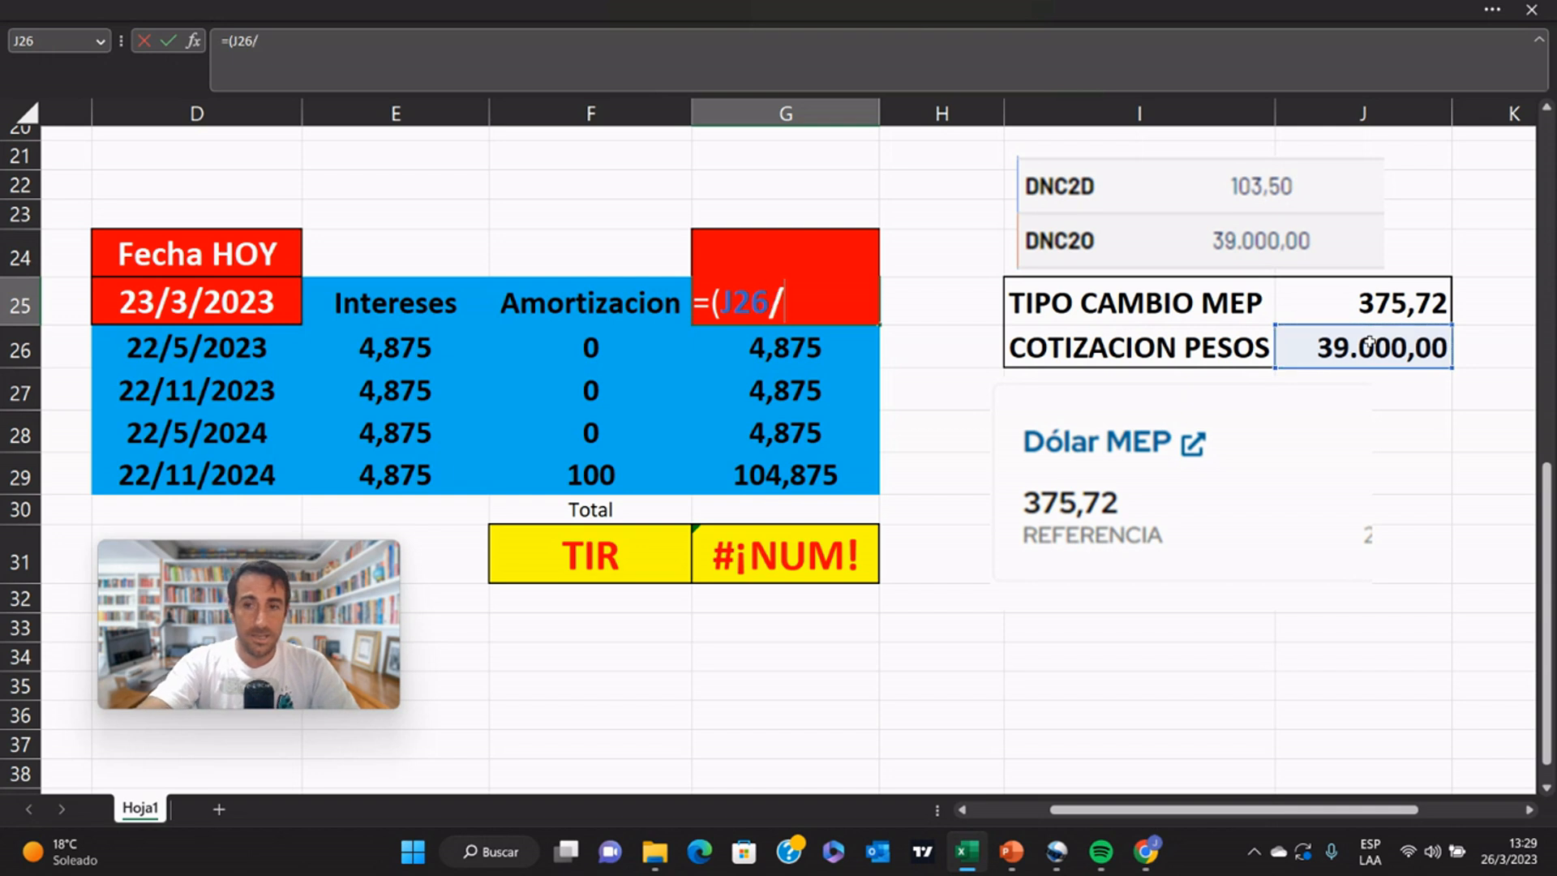
click(1367, 303)
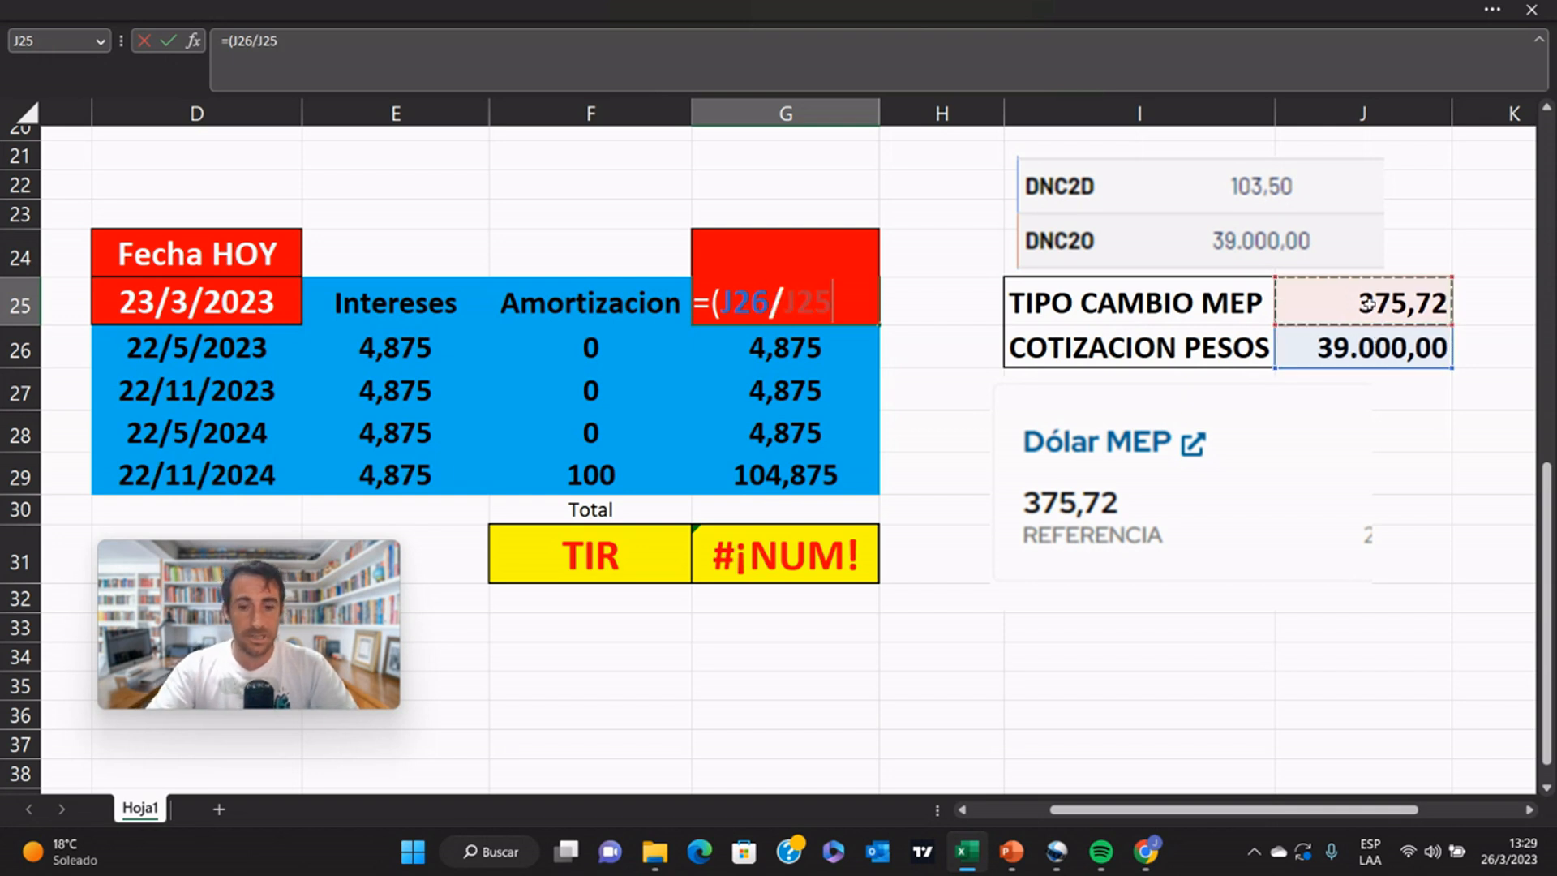
text())
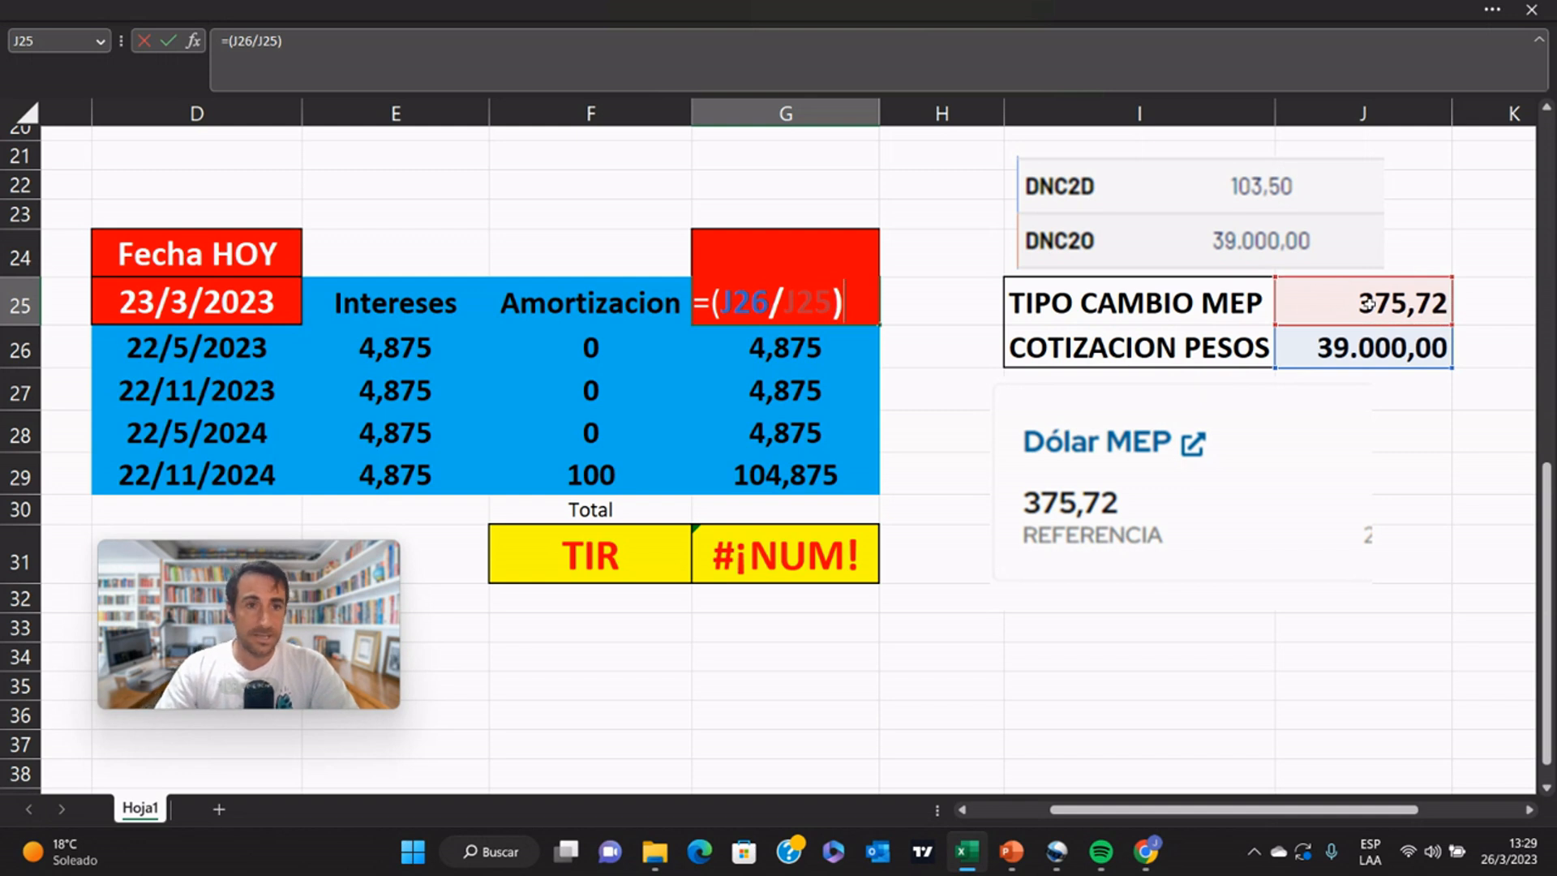
key(Left)
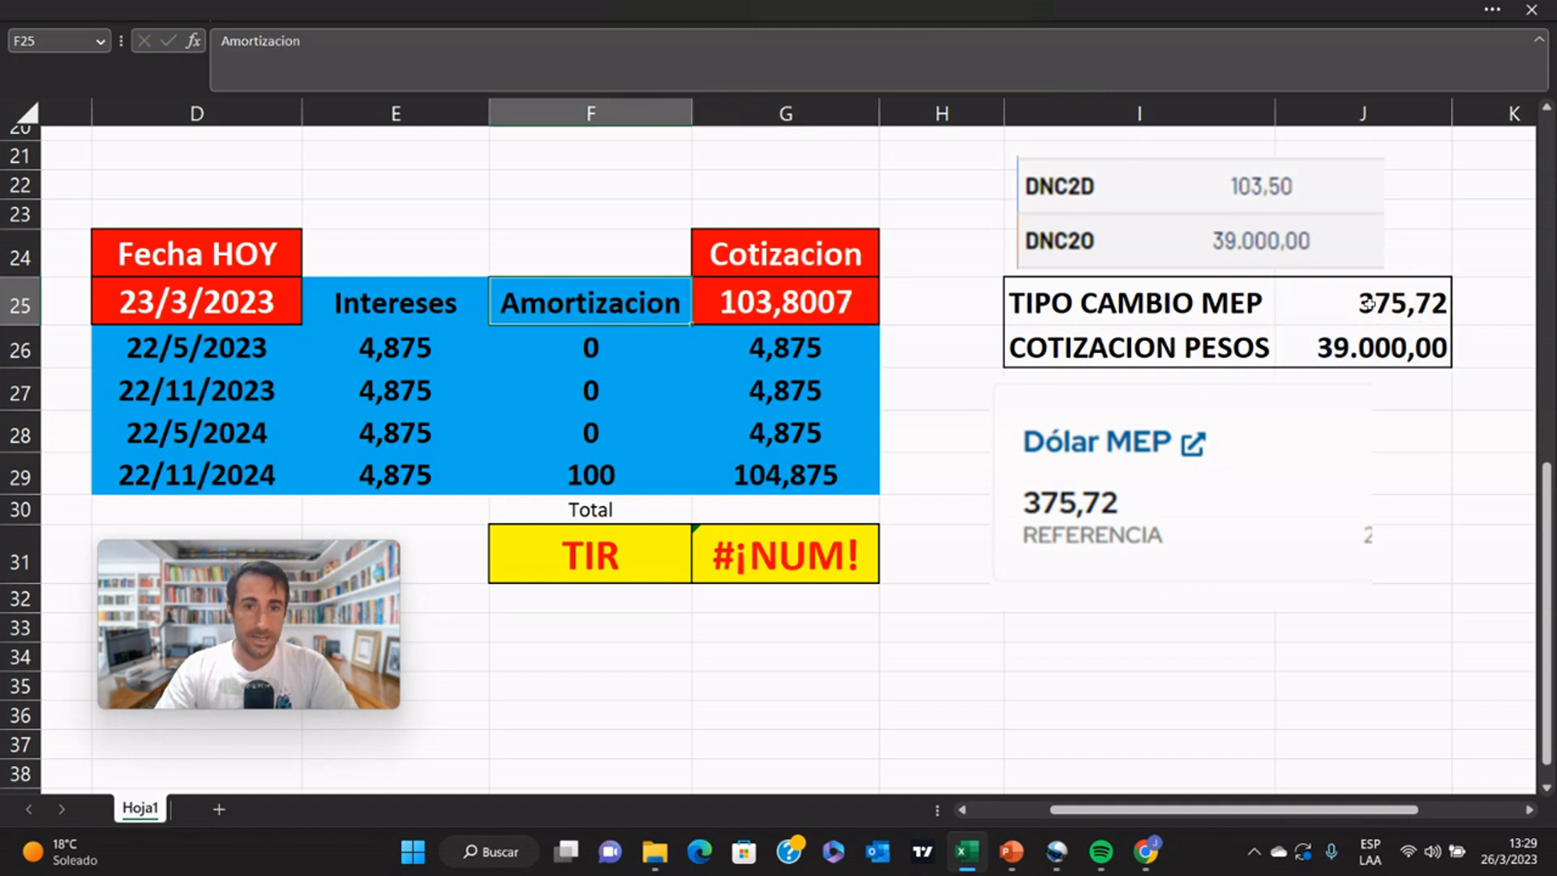
Step: Make the Cotizacion in G25 negative by changing its formula to =-(J26/J25)
click(819, 303)
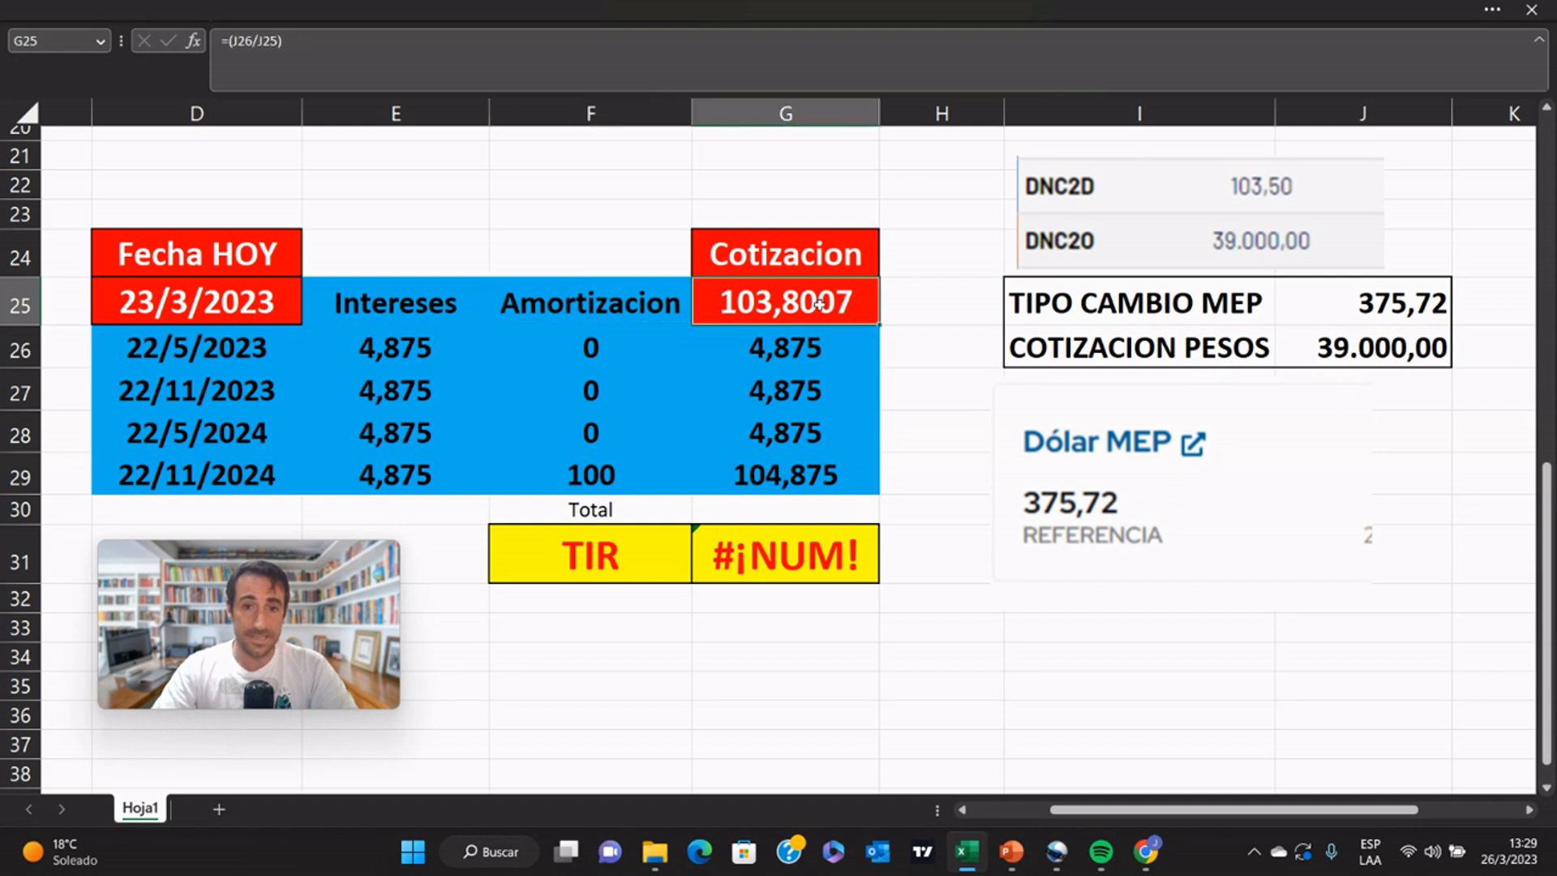
click(227, 45)
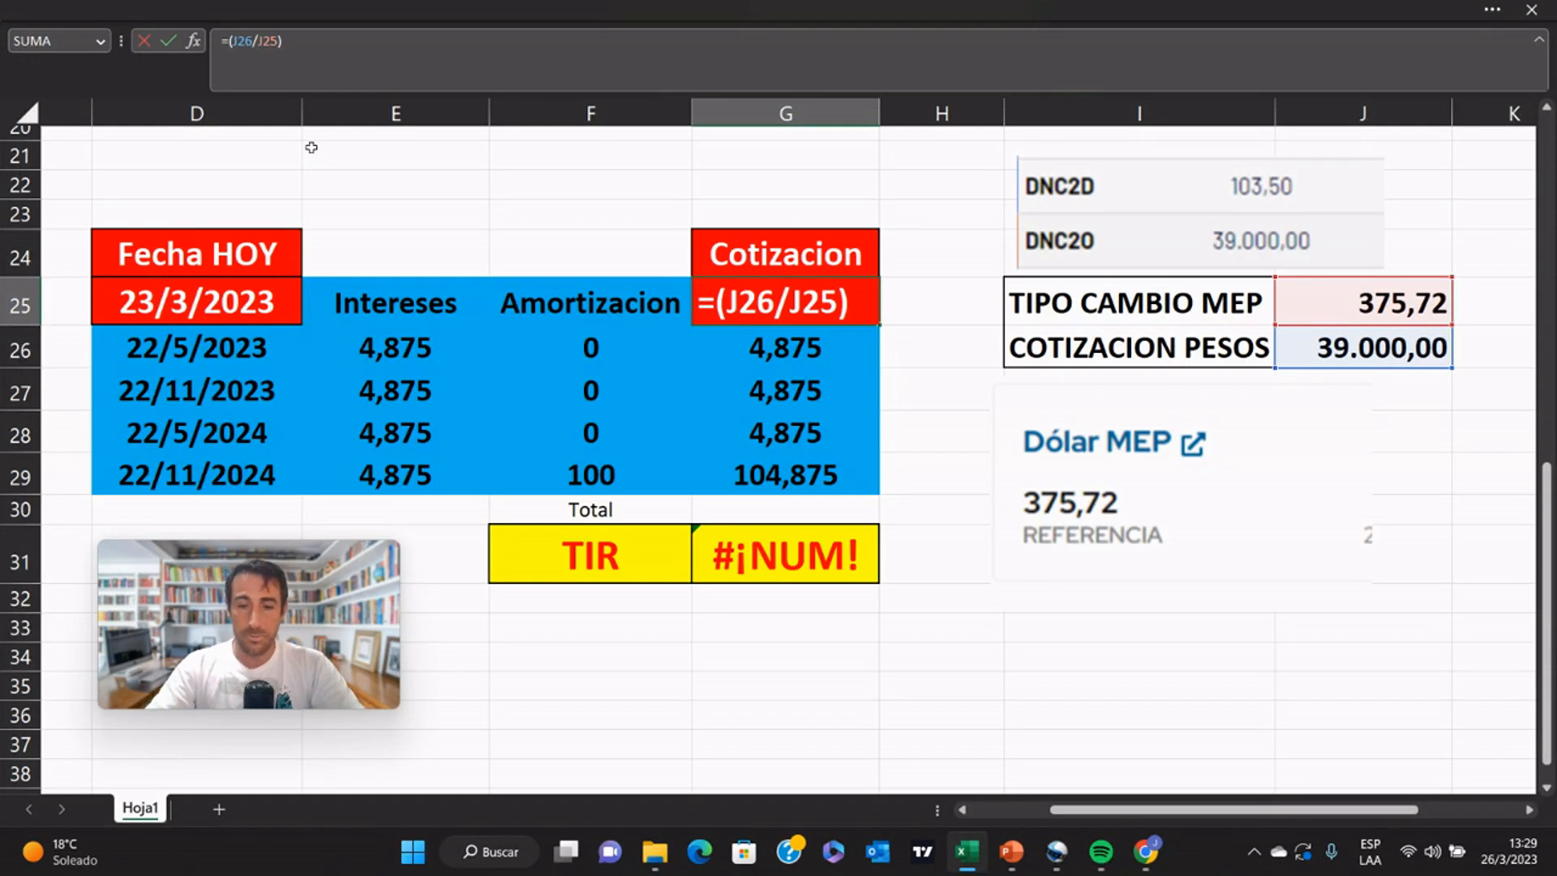
text(-)
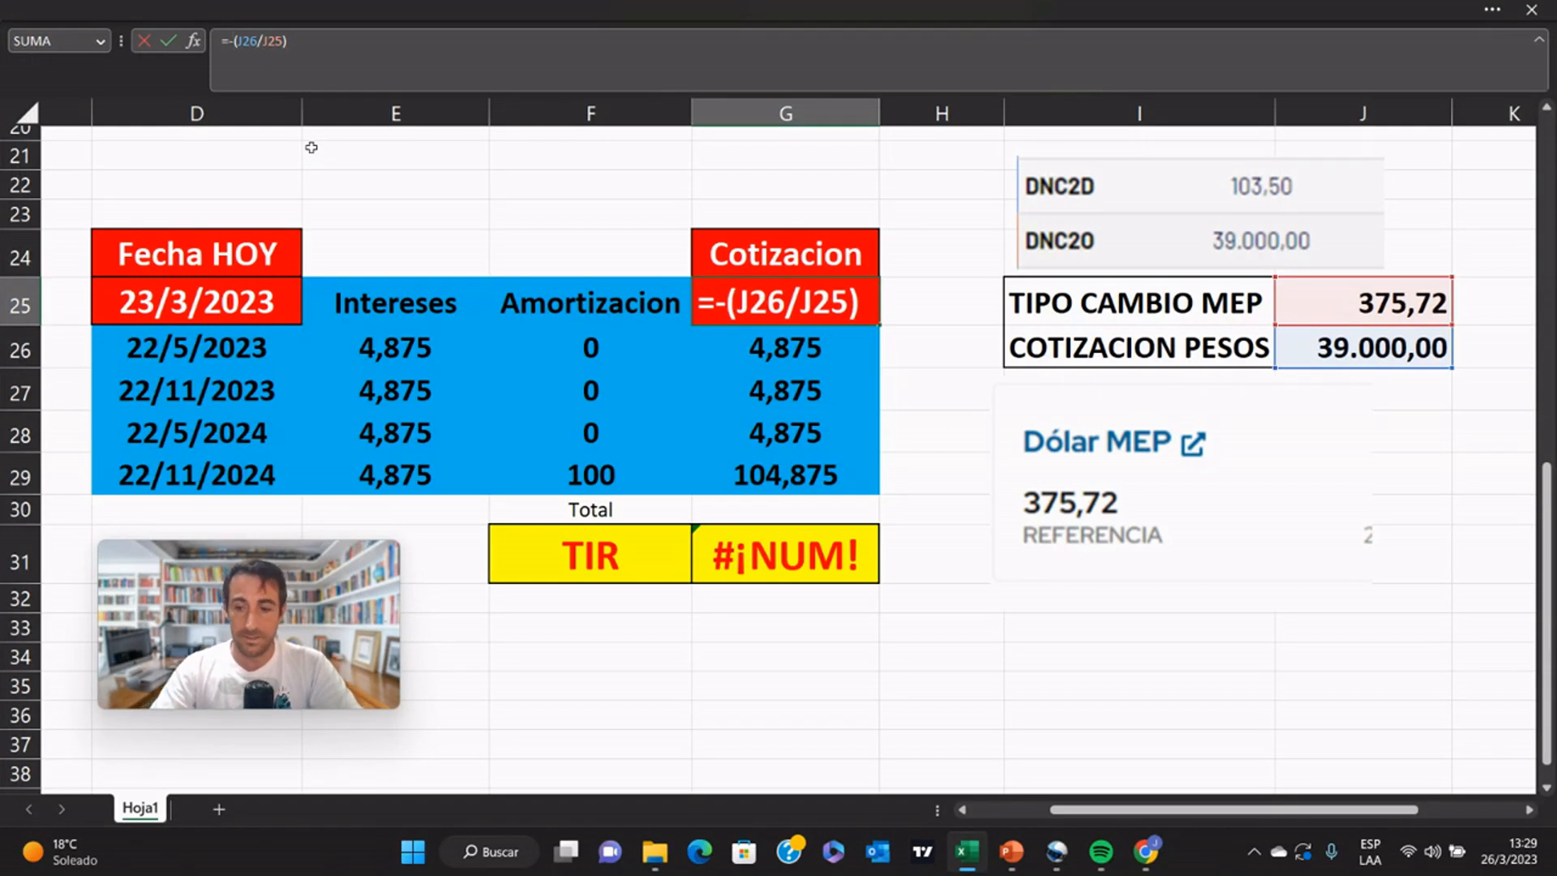
key(Return)
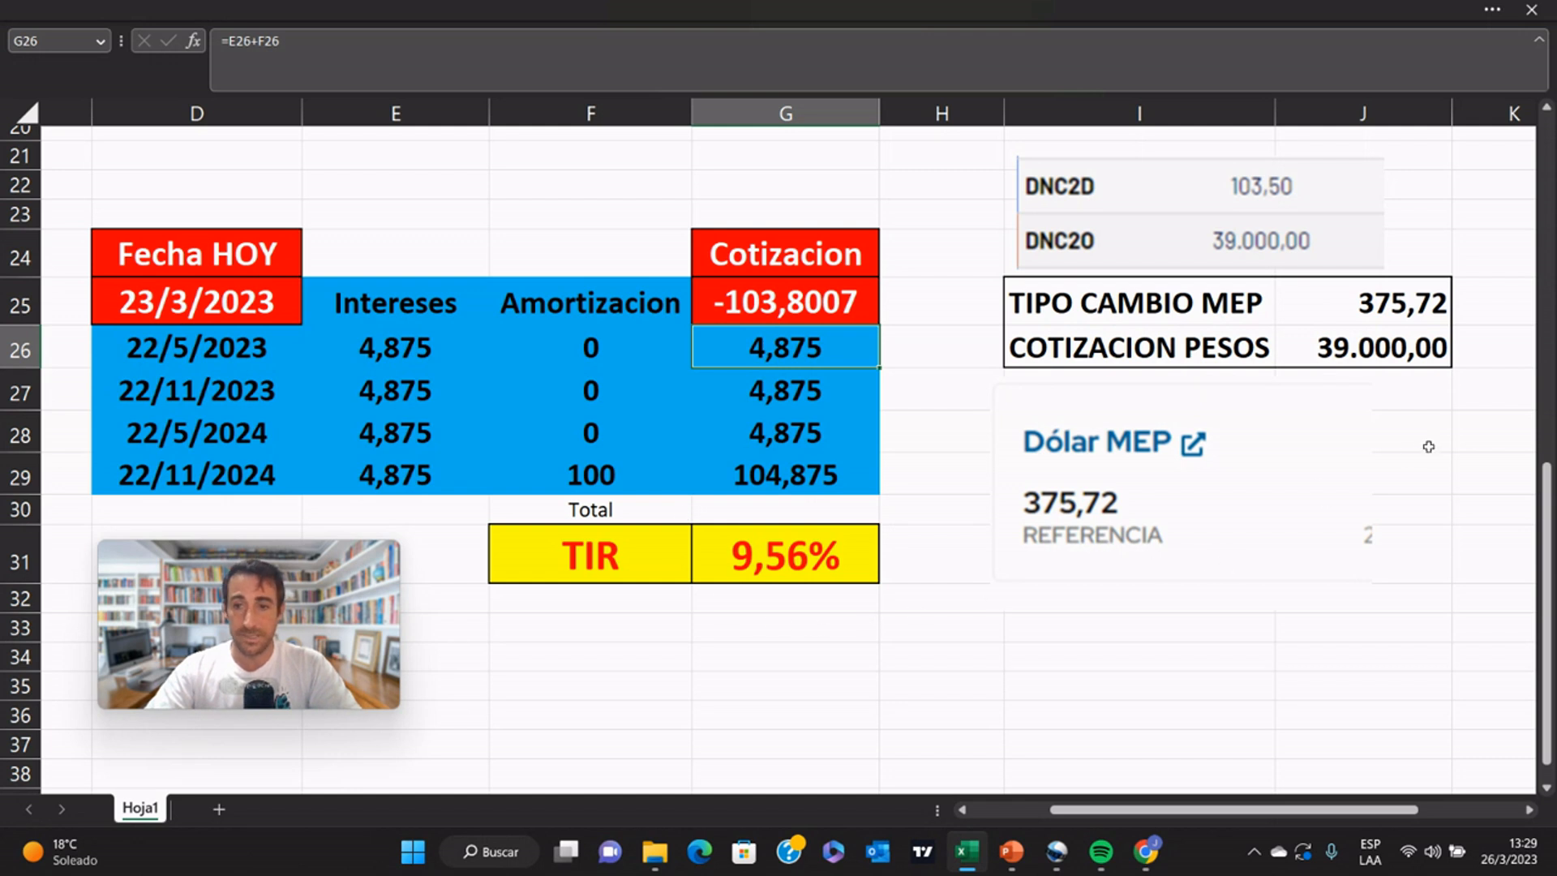
Step: Set COTIZACION PESOS in J26 to 38000 to test the TIR at a lower peso price
click(1369, 346)
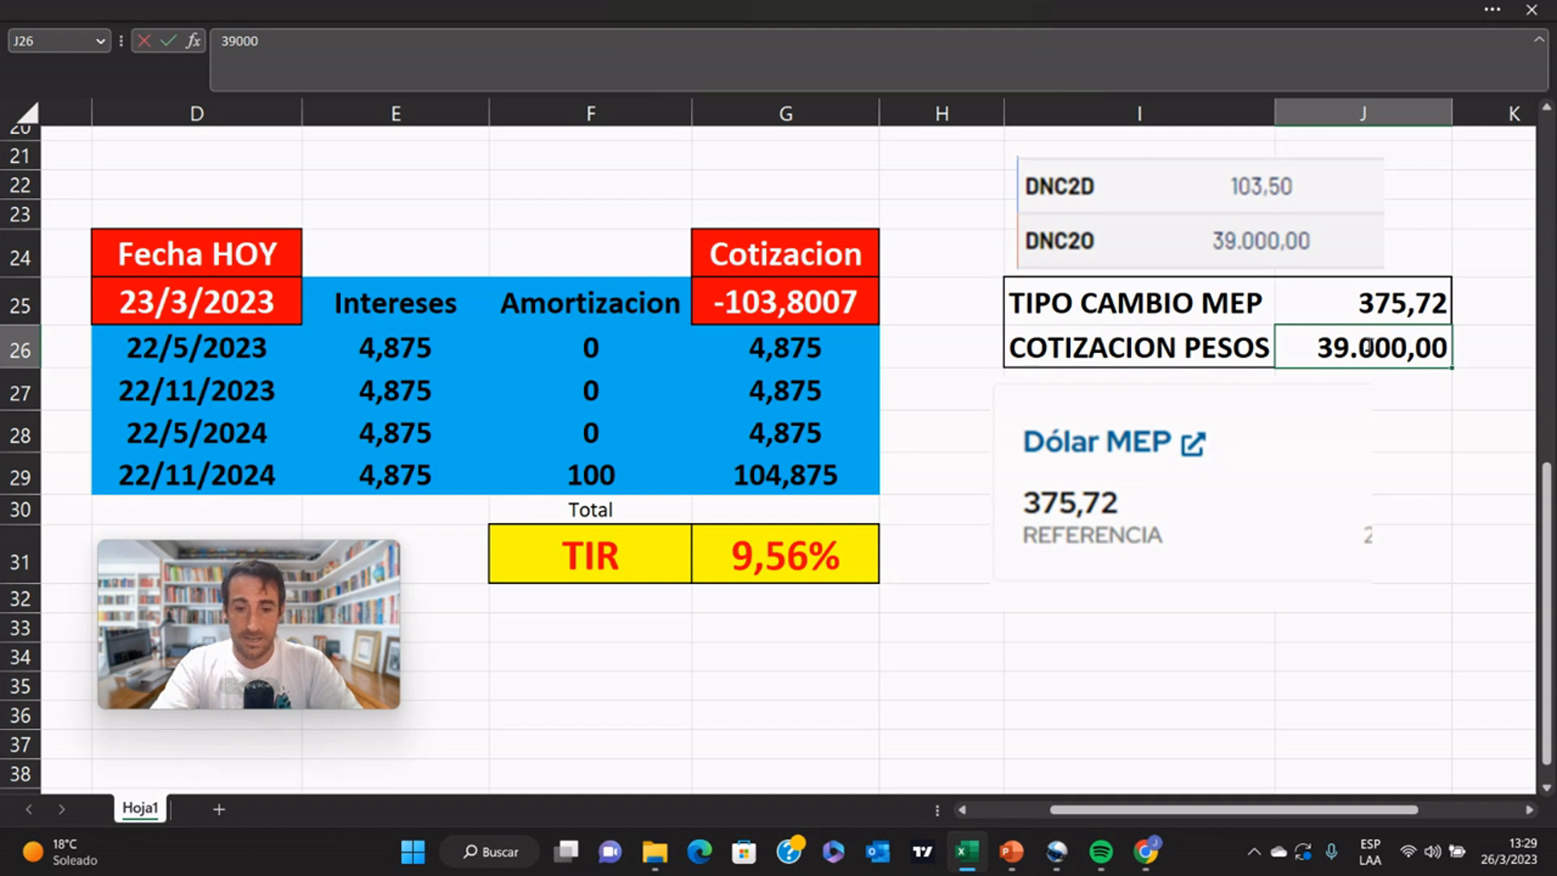
text(38000)
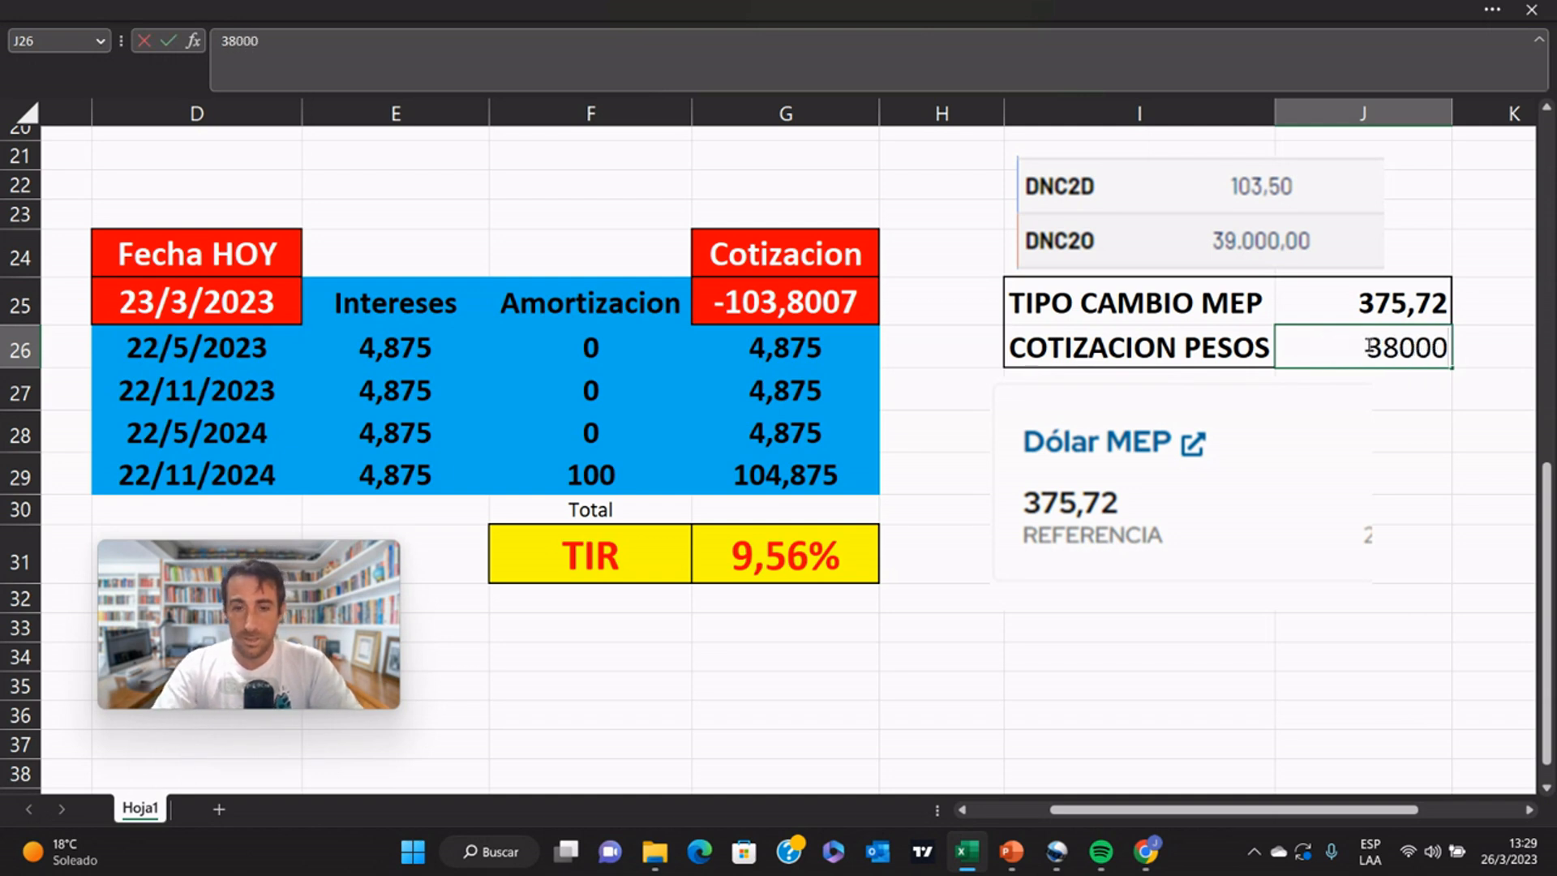
key(Return)
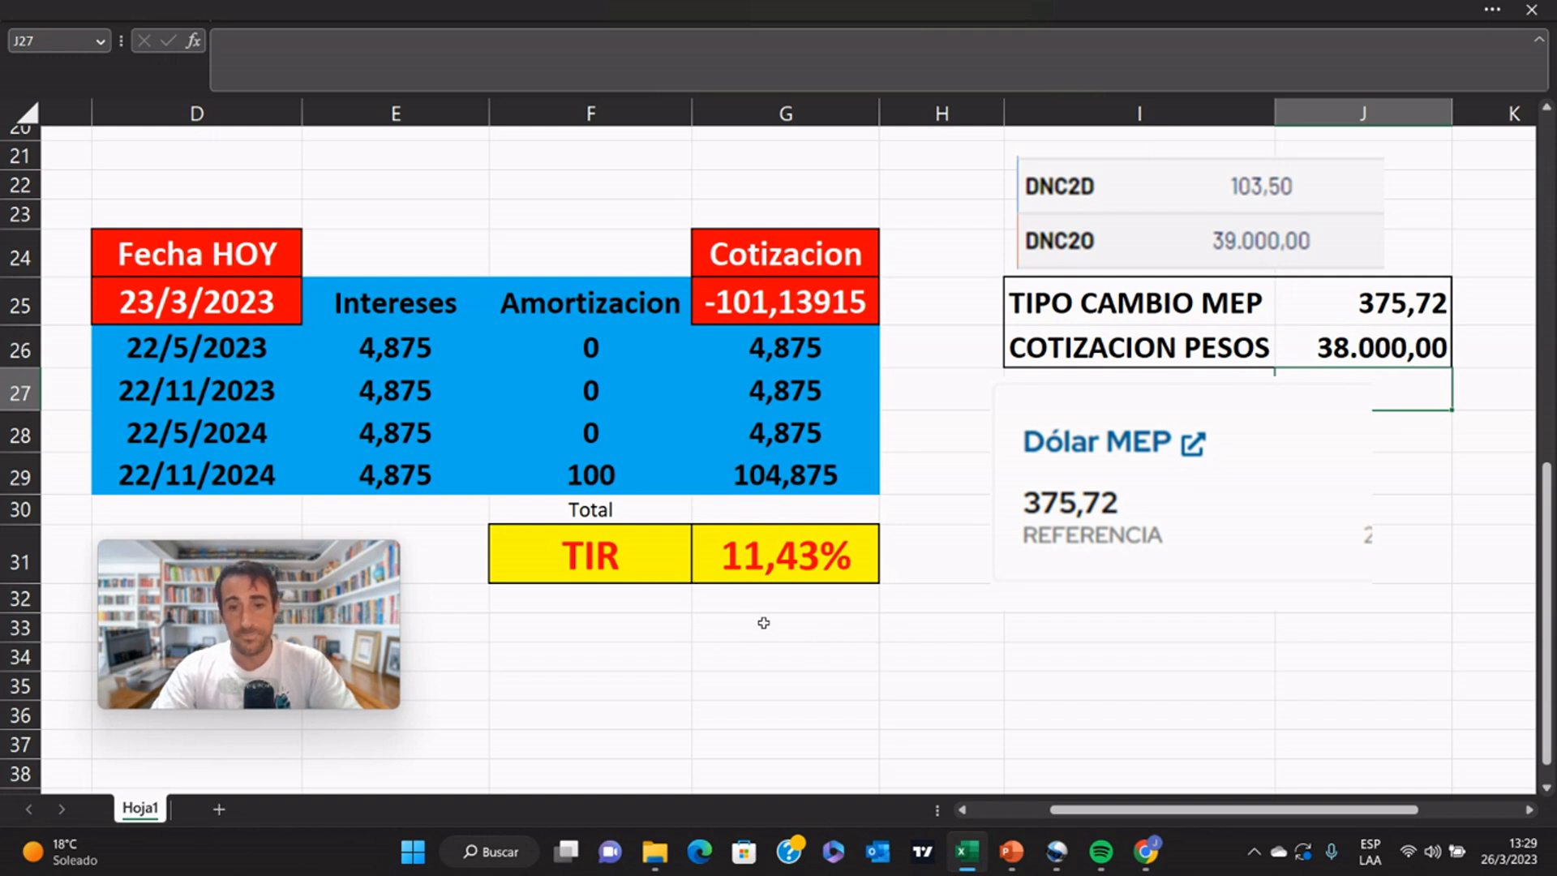
Step: Set COTIZACION PESOS in J26 to 40000 to test the TIR at a higher peso price
click(1356, 341)
text(40000)
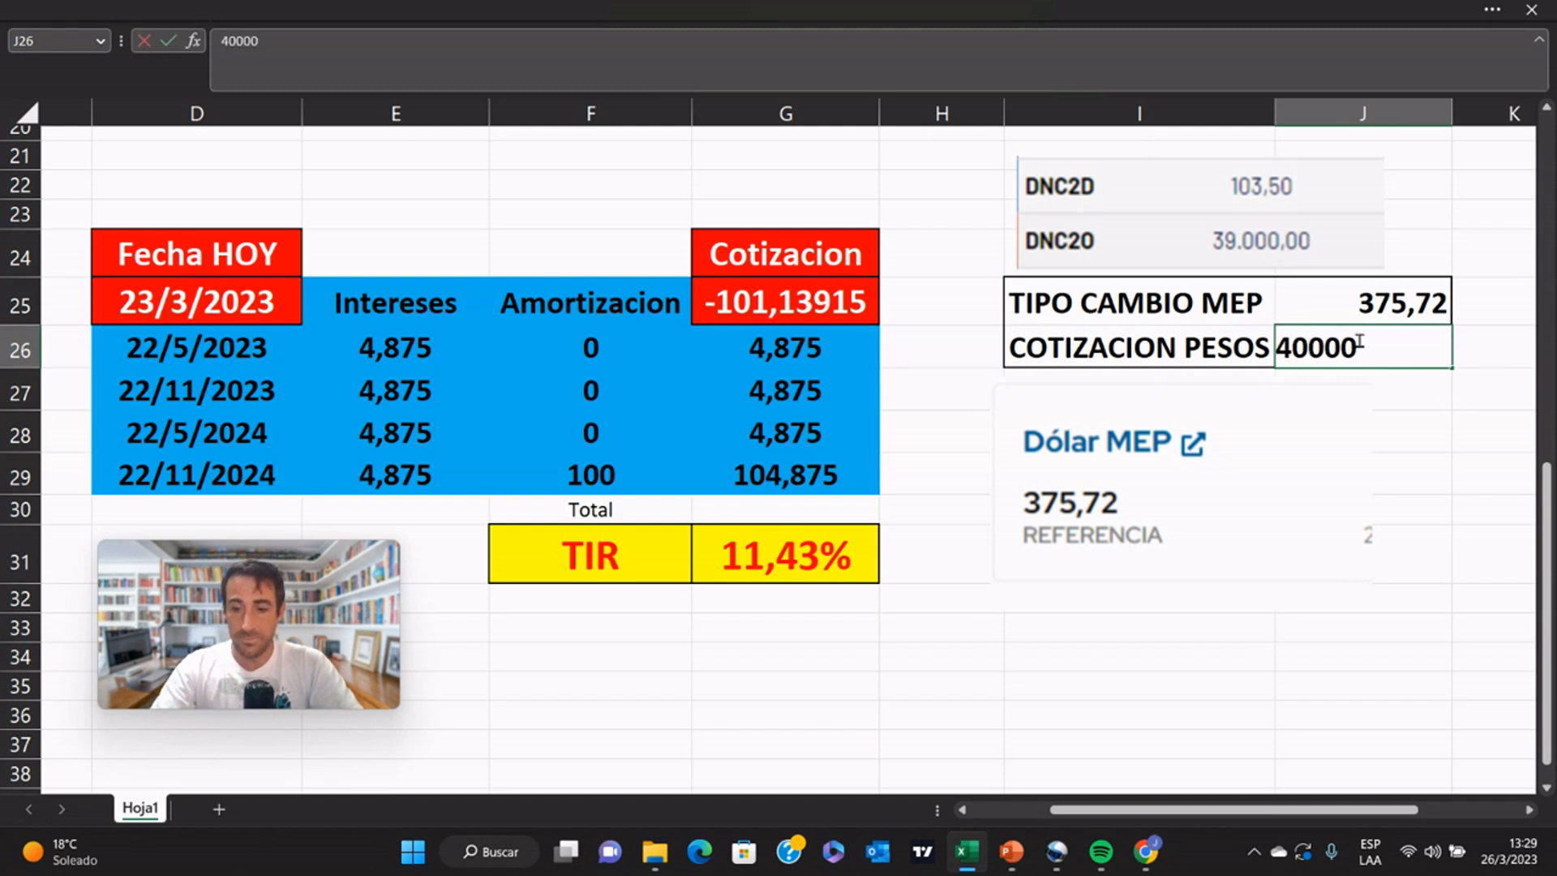
key(Return)
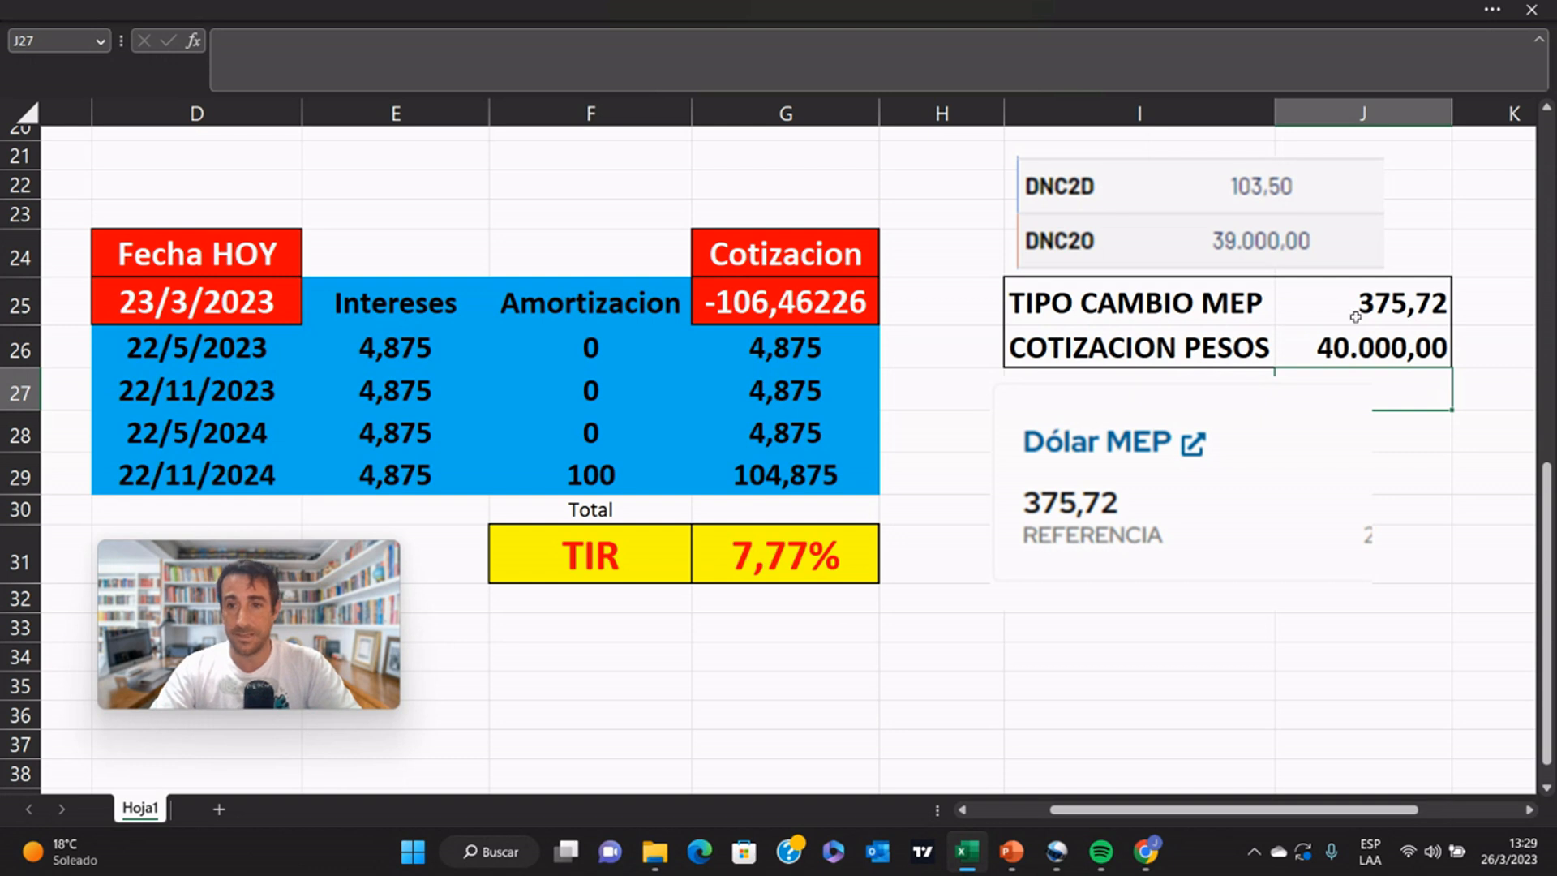
Step: Set TIPO CAMBIO MEP in J25 to 380 to test the TIR at a higher exchange rate
click(1382, 307)
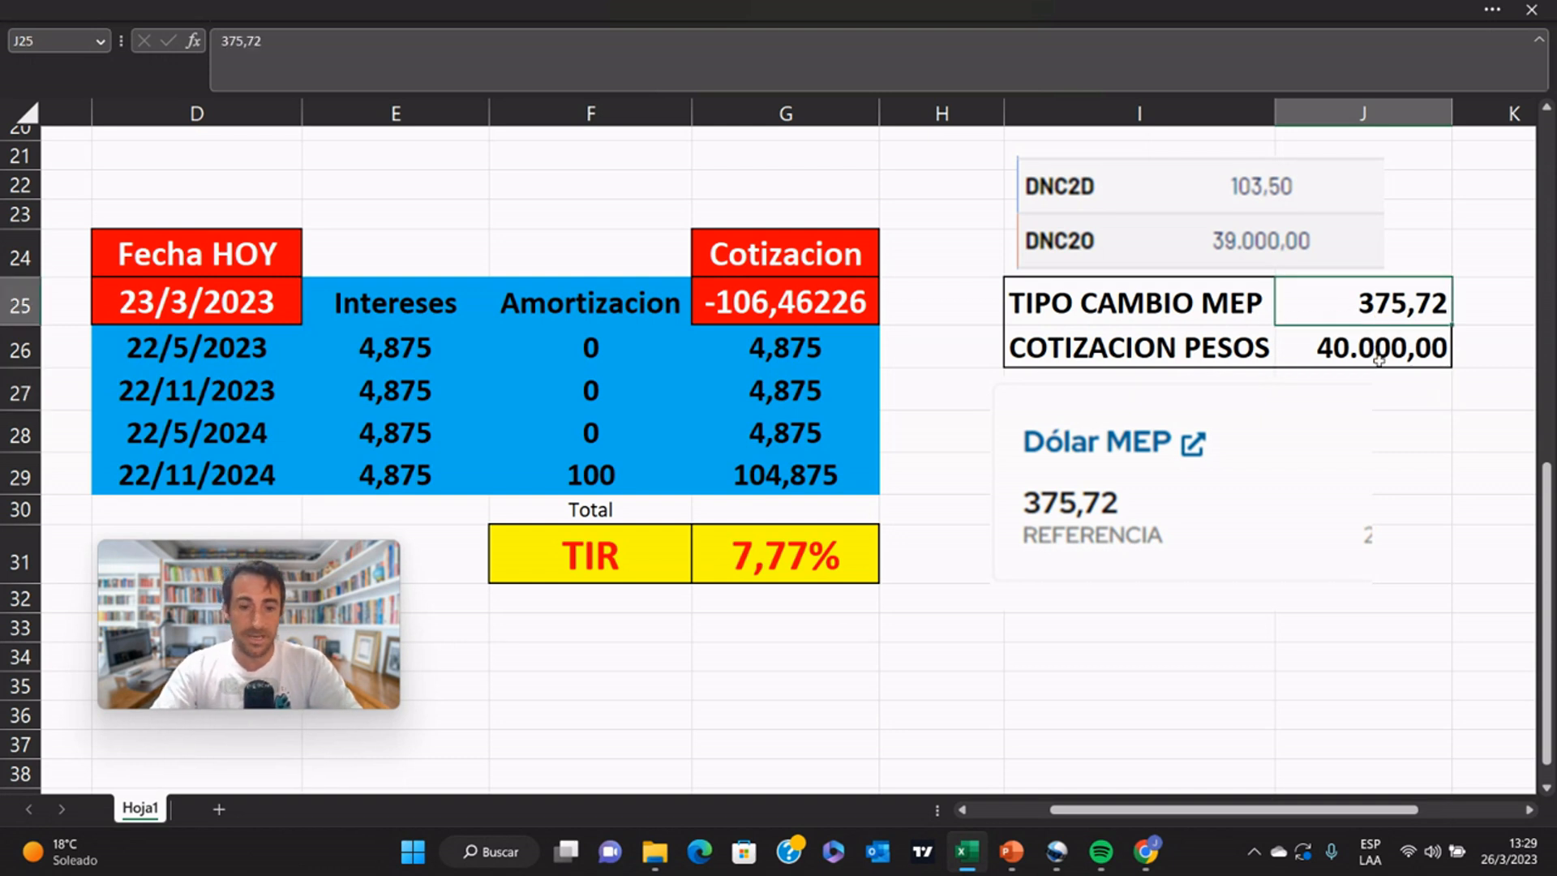
text(380)
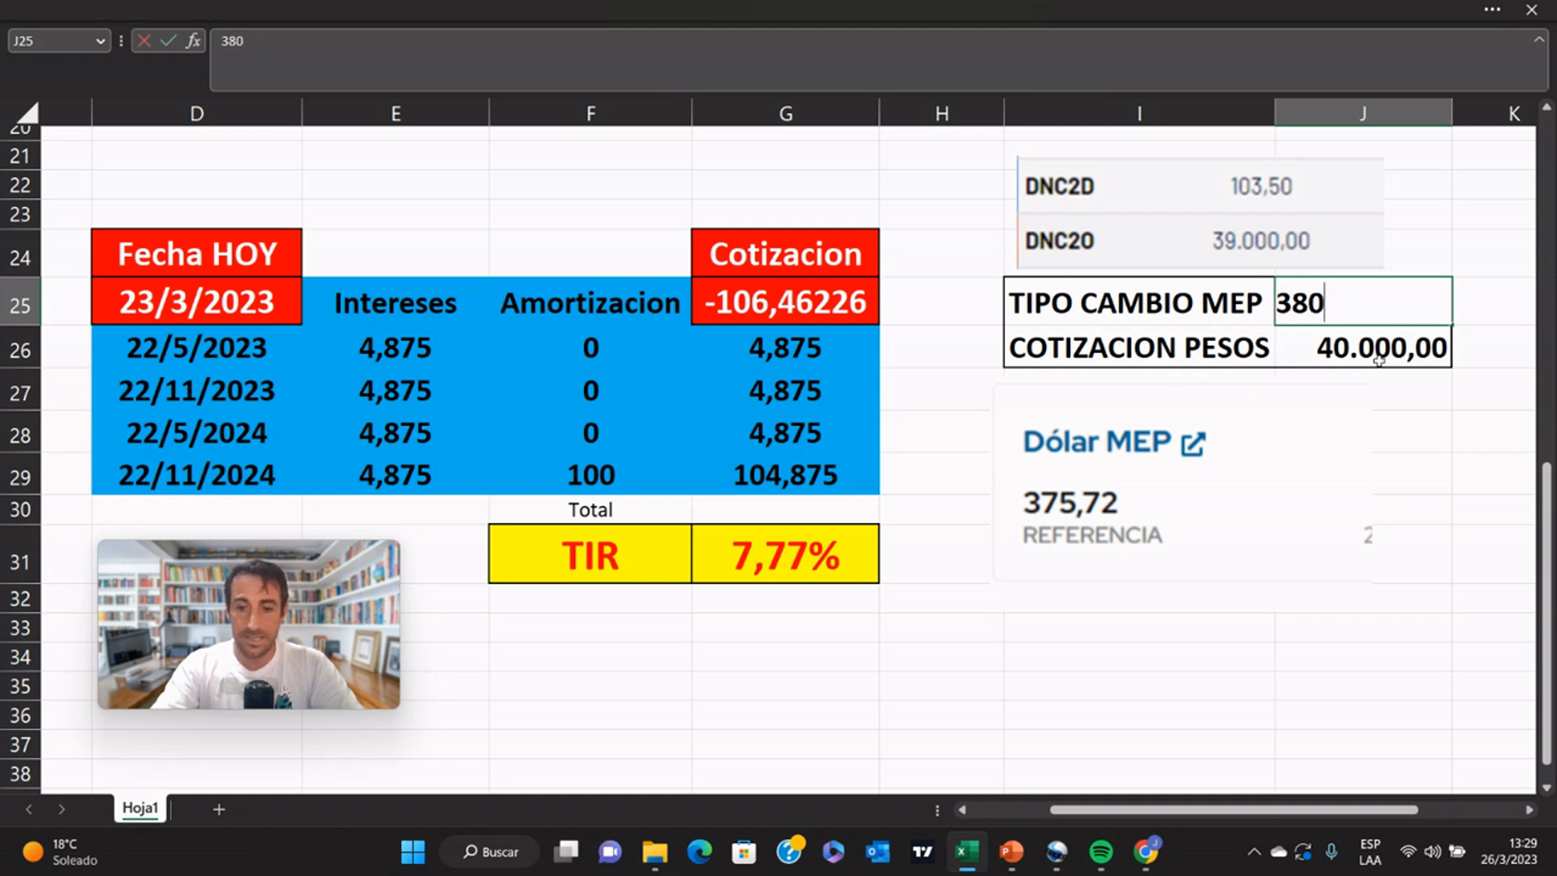
key(Return)
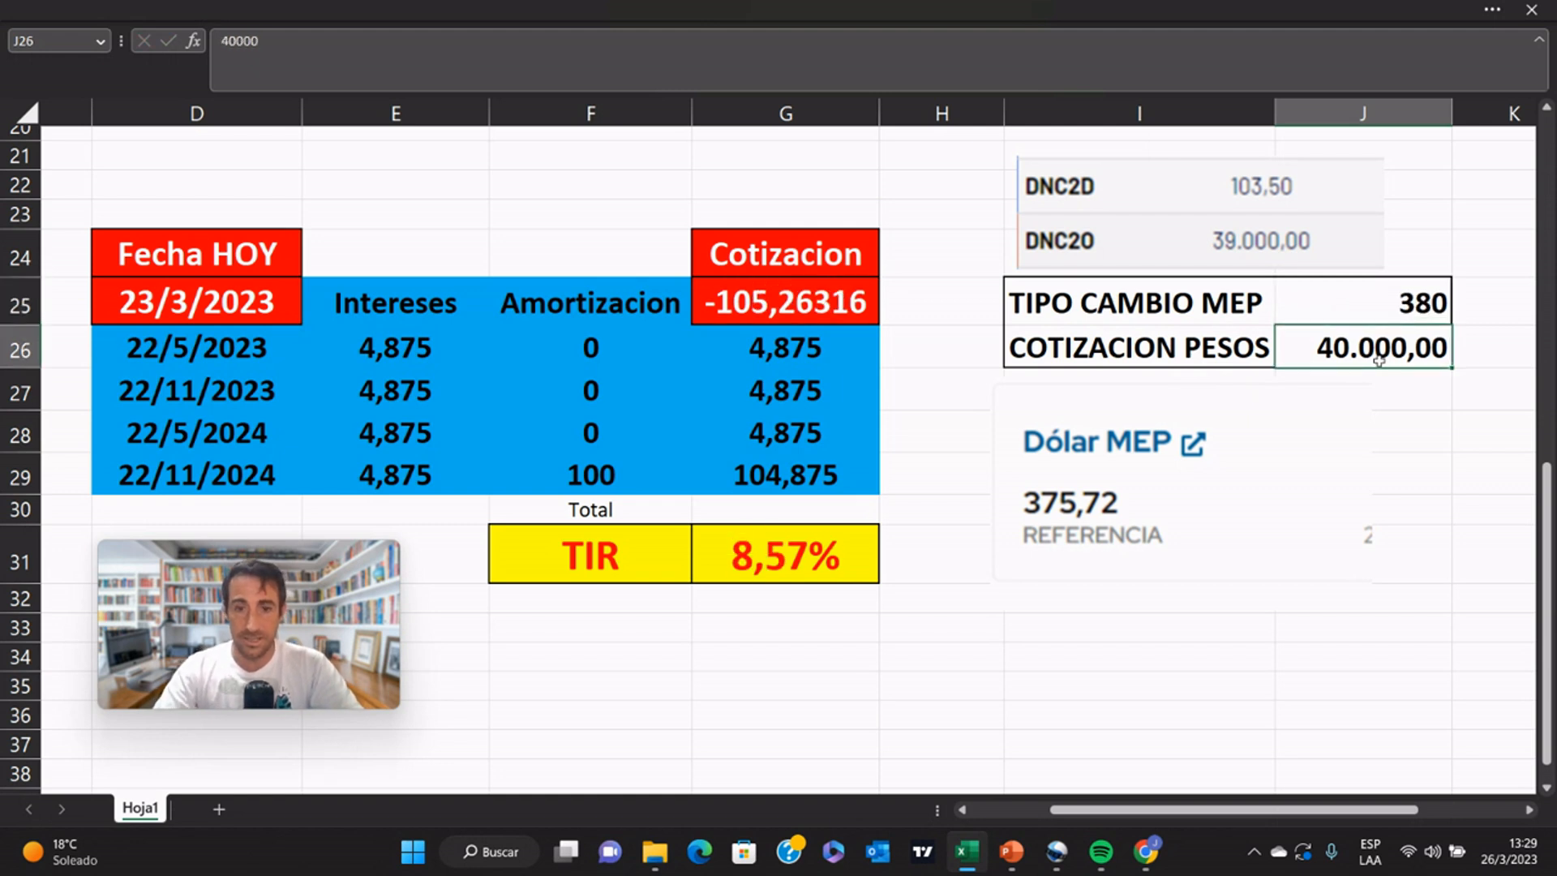